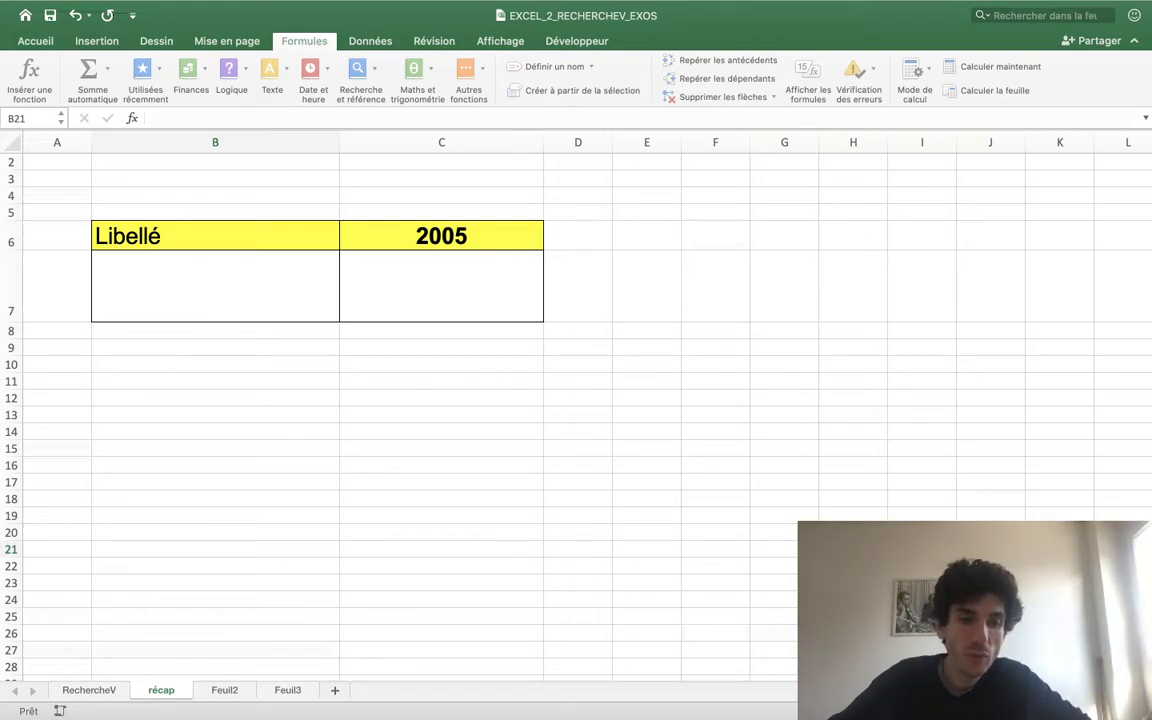
# Open the RechercheV sheet and point out the Transports and Salaires du personnel libellés.
pyautogui.click(90, 690)
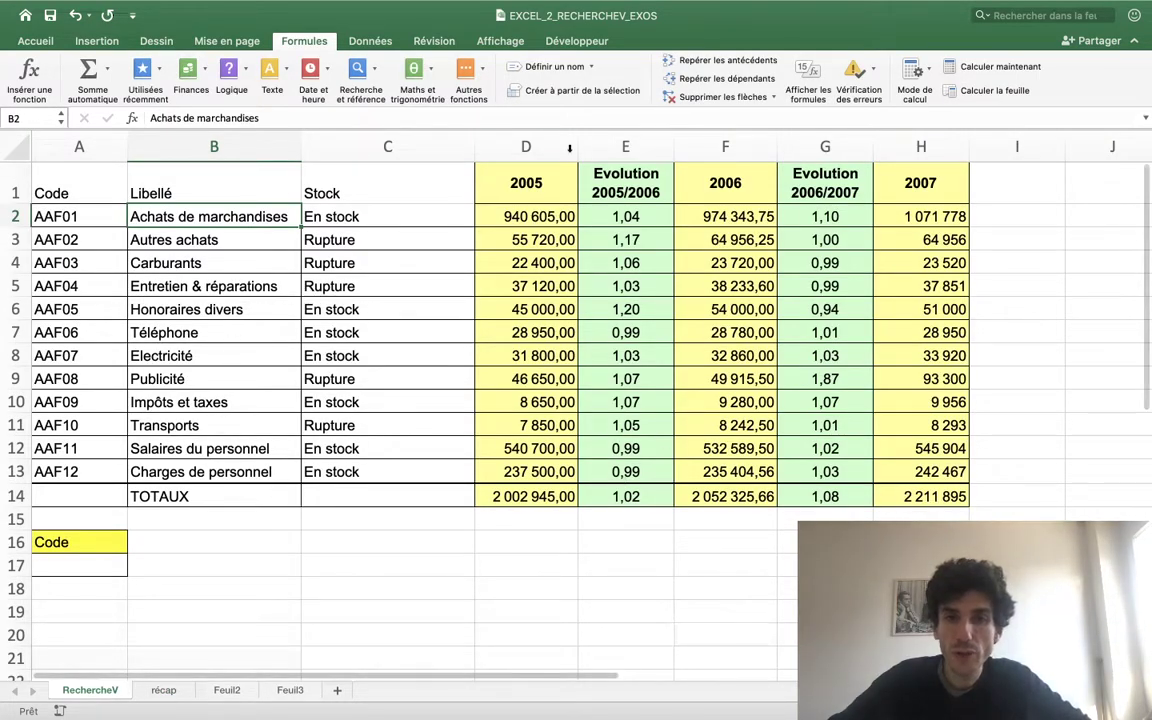
pyautogui.click(160, 690)
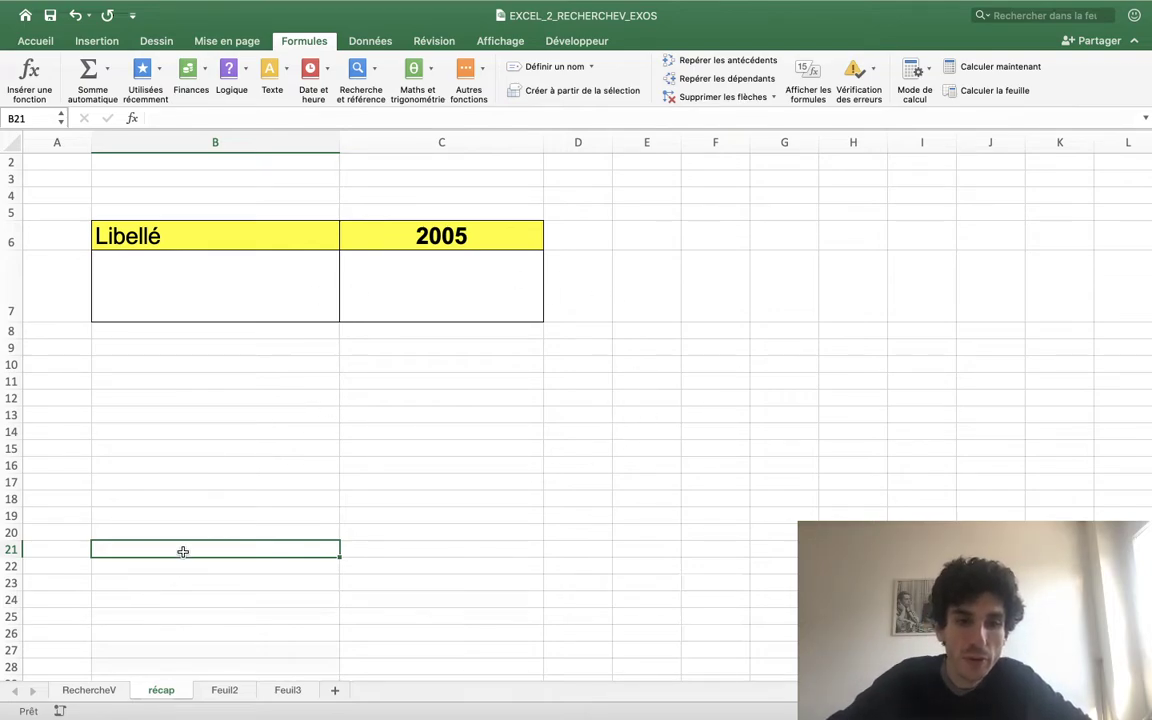
pyautogui.click(90, 690)
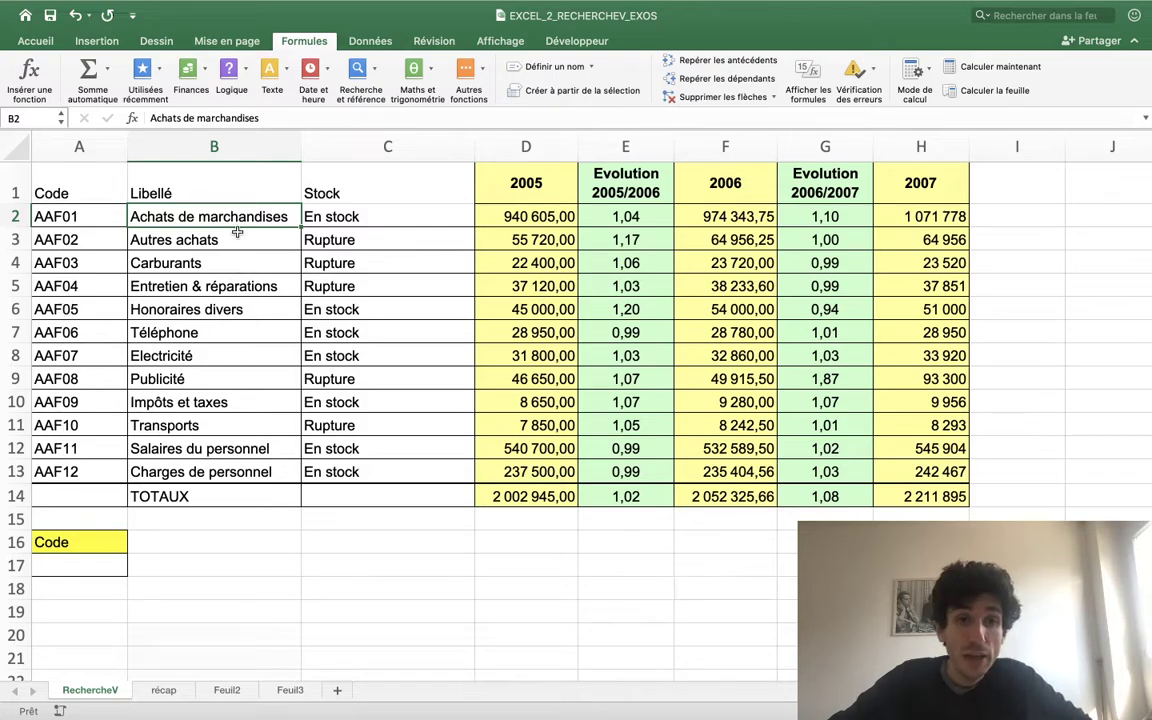
pyautogui.click(205, 424)
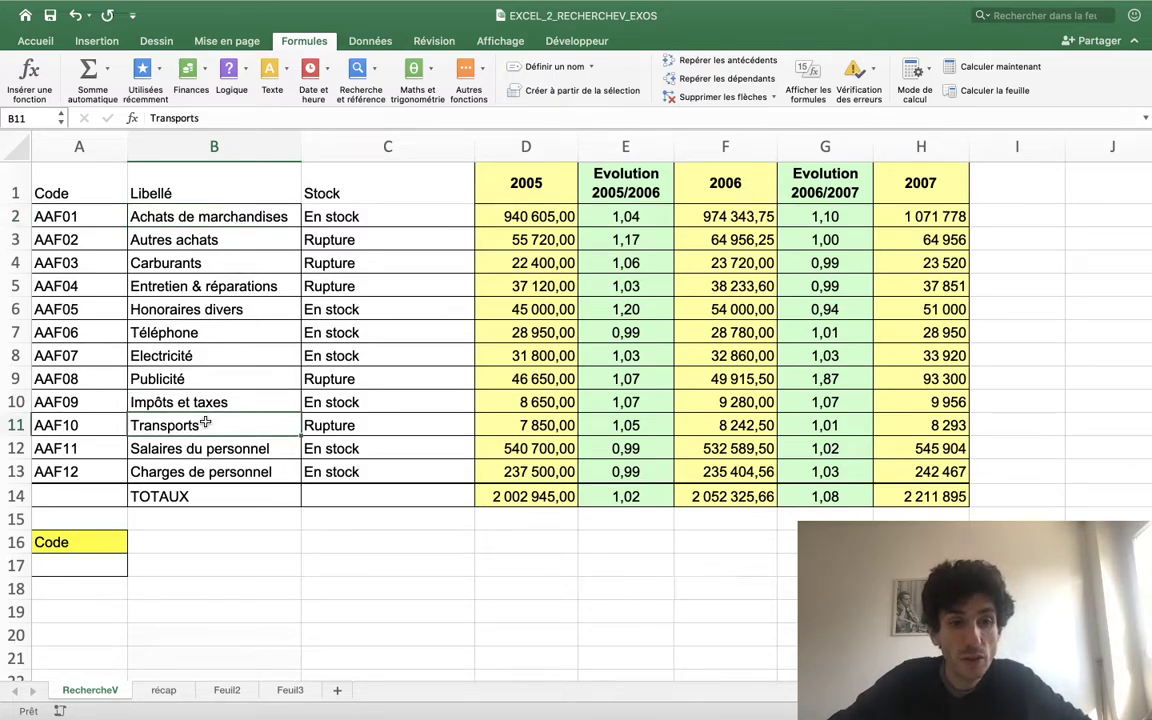
pyautogui.click(207, 449)
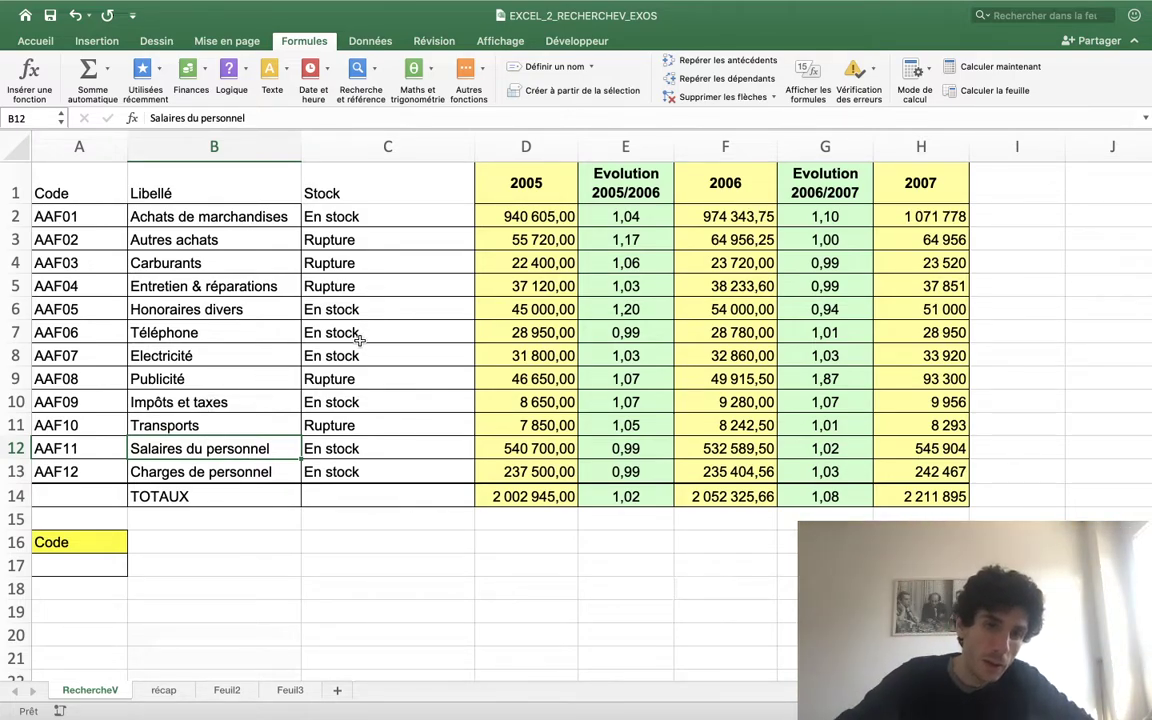
# Point out the 2005, 2006 and 2007 columns and select the 2005 values D2:D13.
pyautogui.click(537, 182)
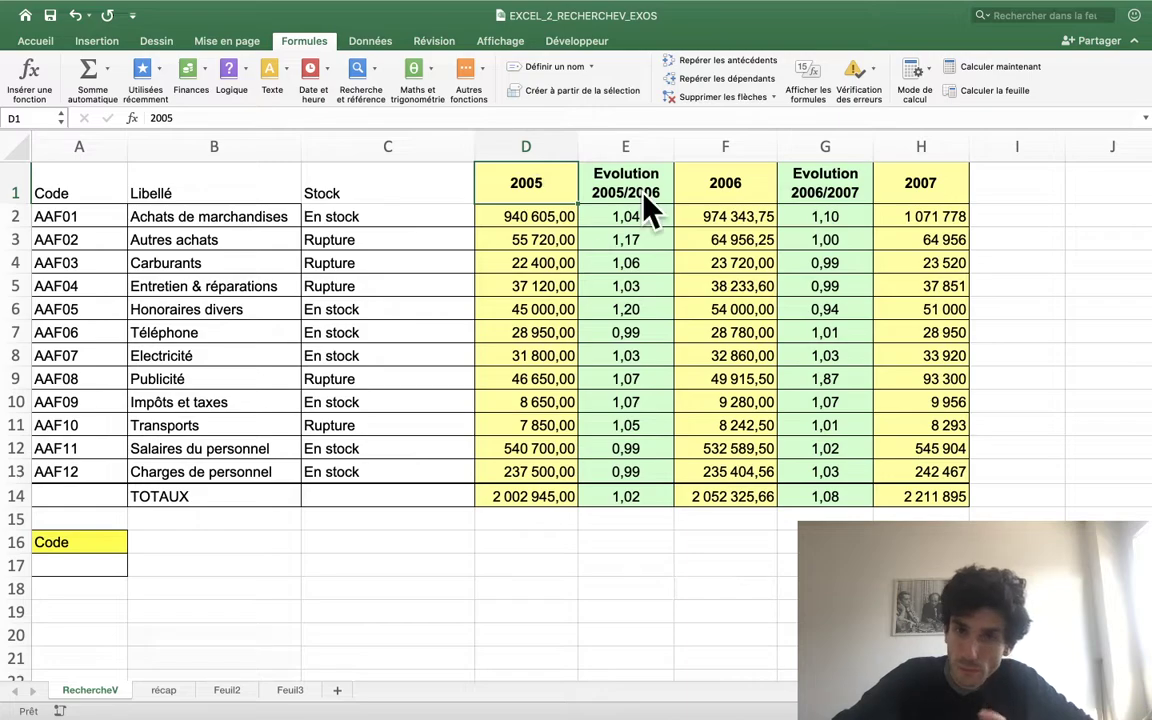
pyautogui.click(725, 180)
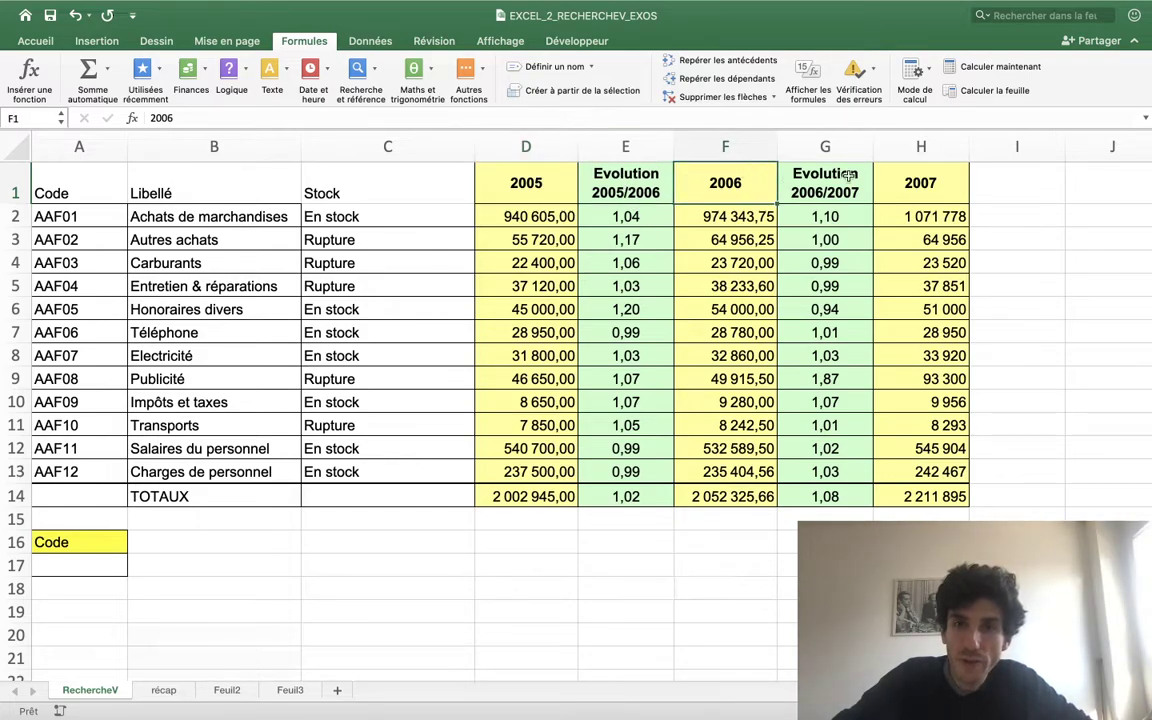
pyautogui.click(920, 183)
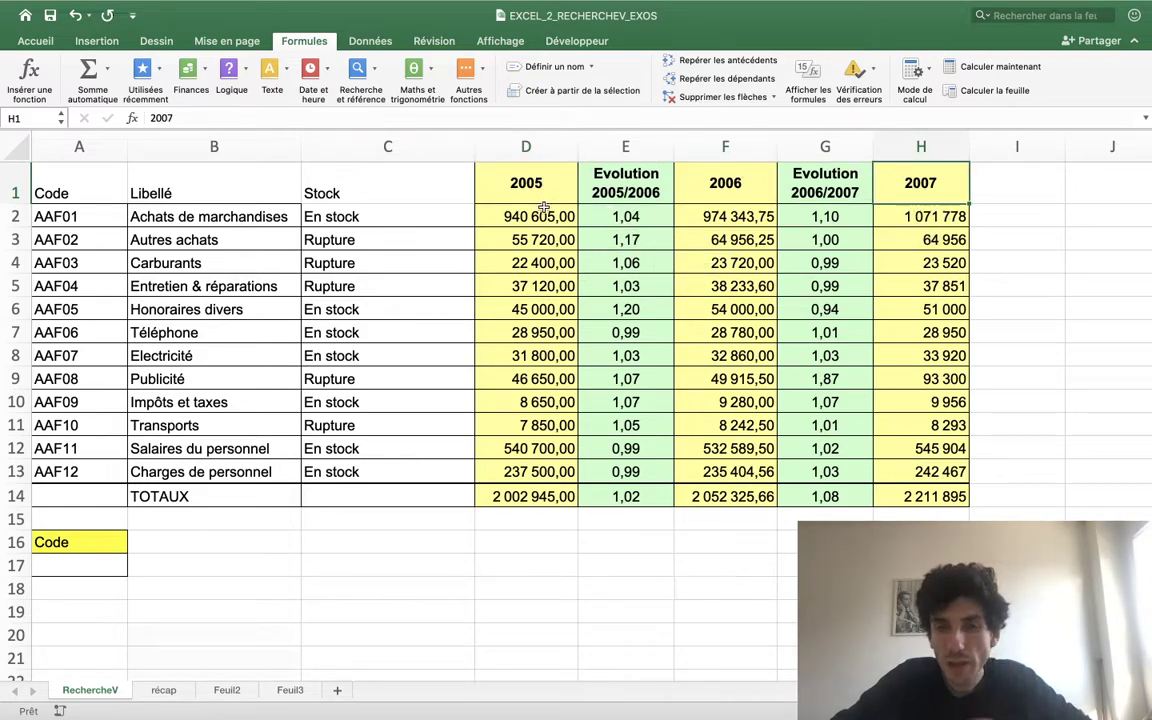
pyautogui.moveTo(538, 217); pyautogui.dragTo(537, 462)
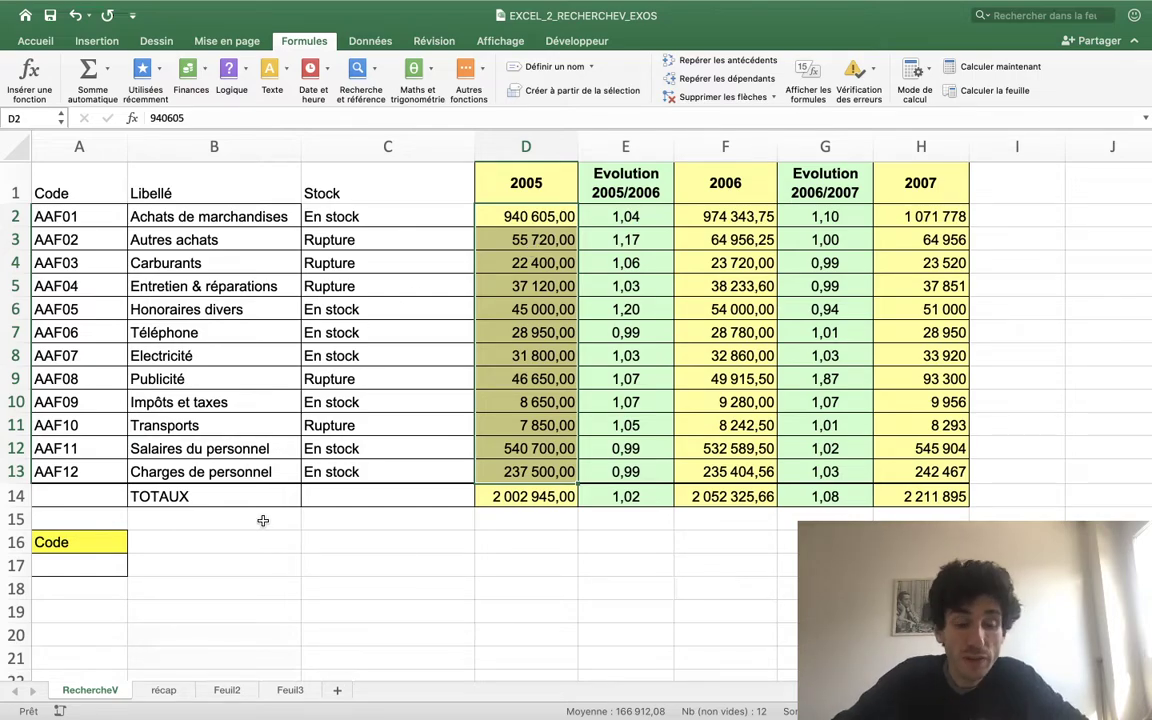
# Return to the récap sheet and point out cells B7, C7 and the Libellé header.
pyautogui.click(164, 691)
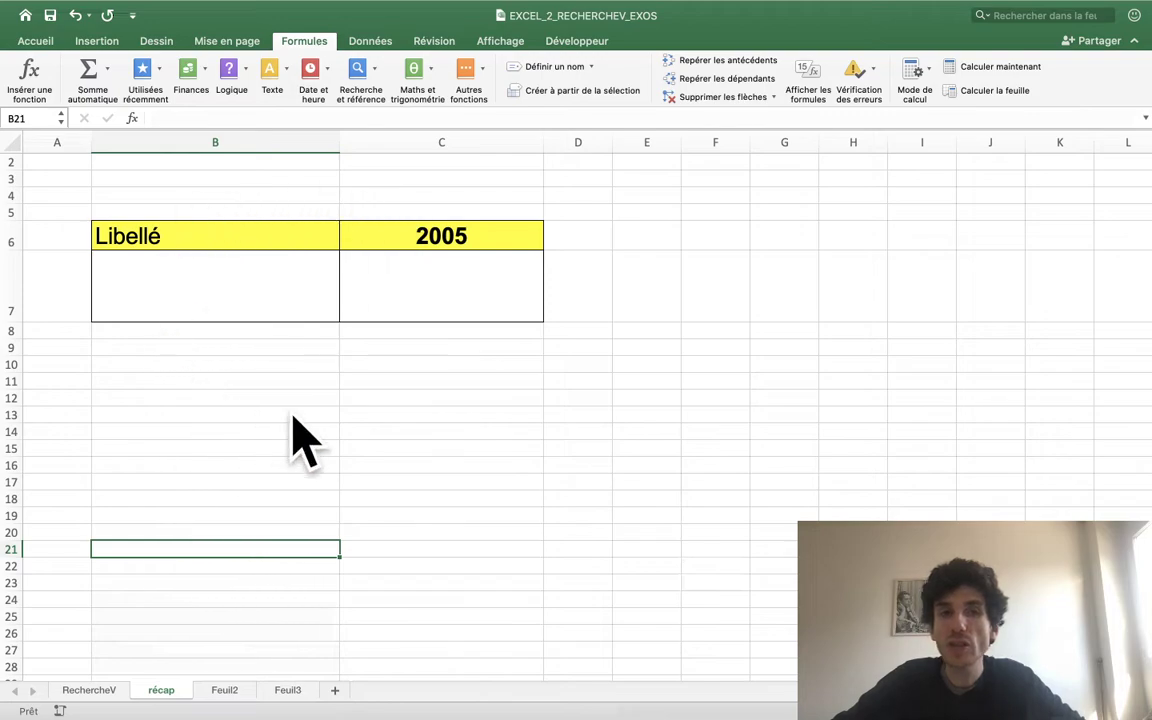
pyautogui.click(201, 304)
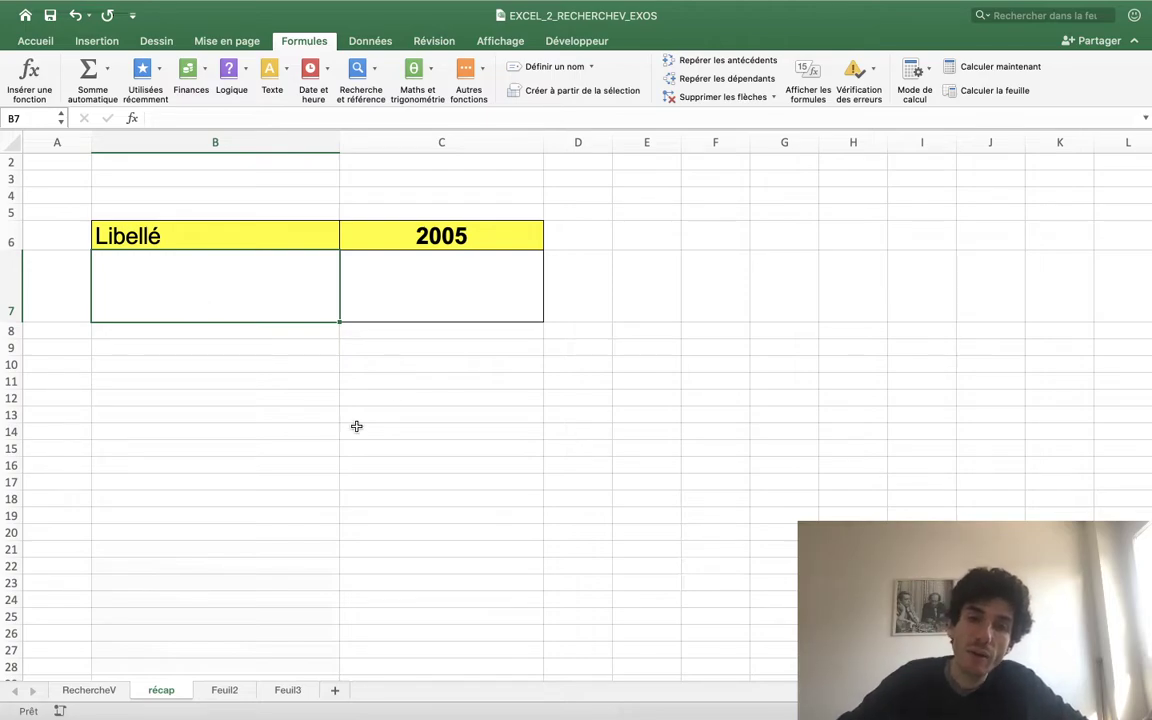
pyautogui.click(411, 250)
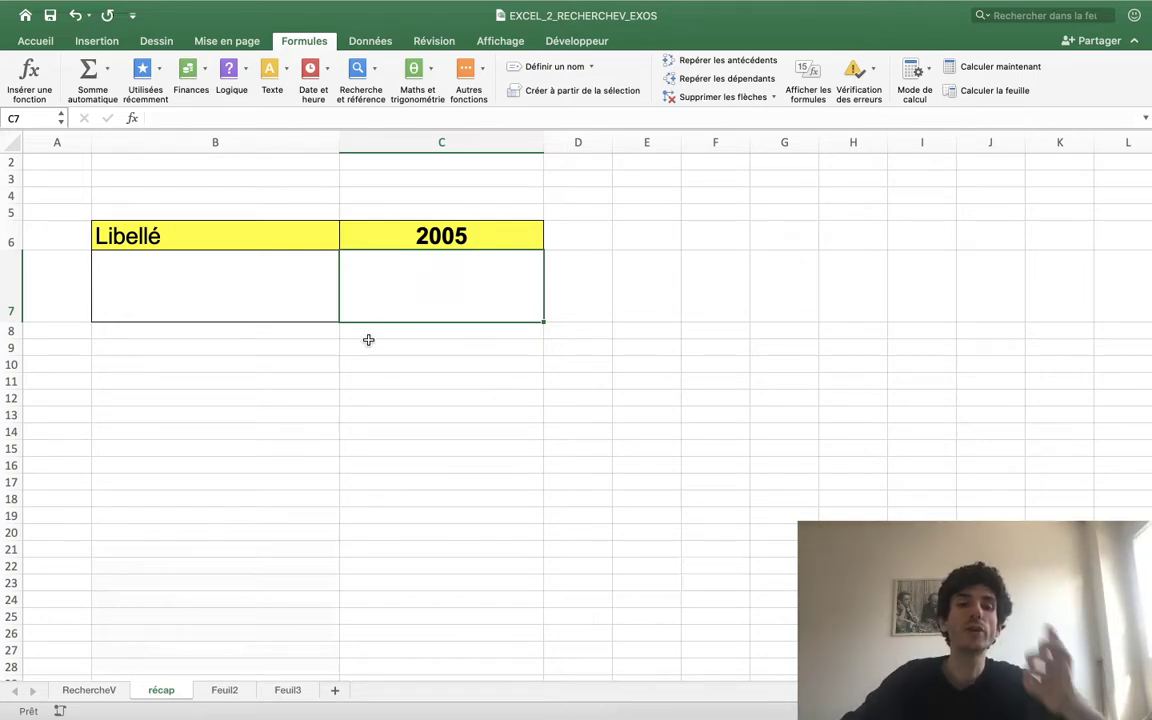
pyautogui.click(221, 246)
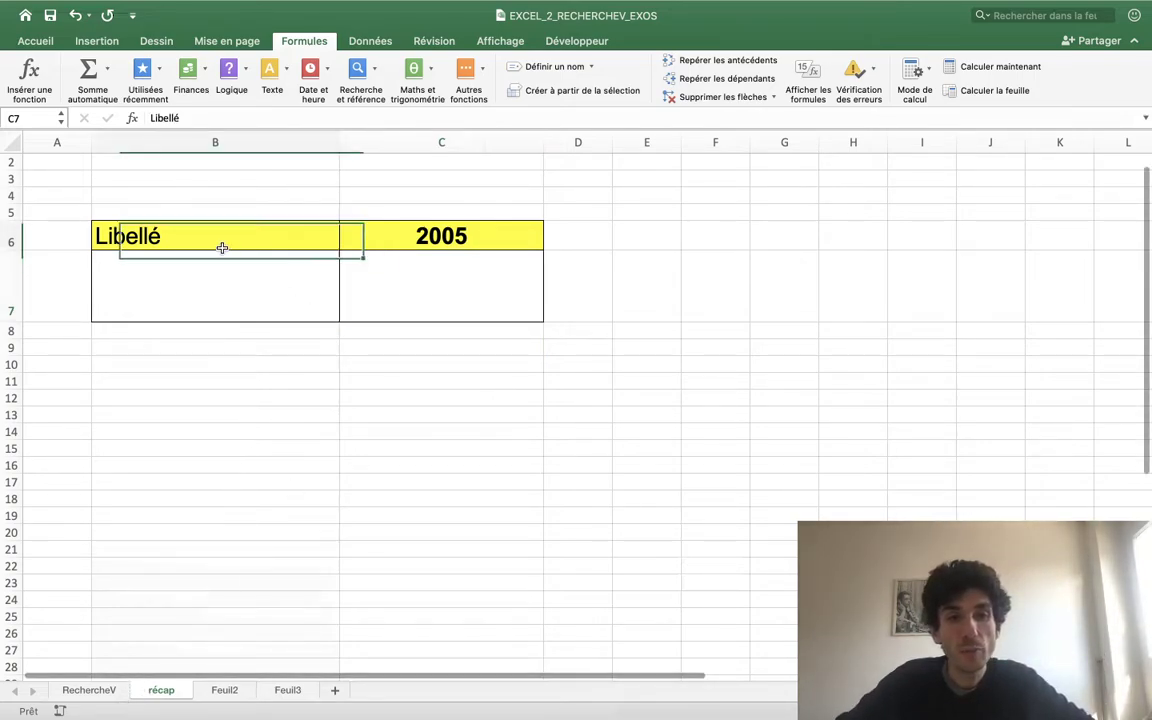
pyautogui.click(225, 268)
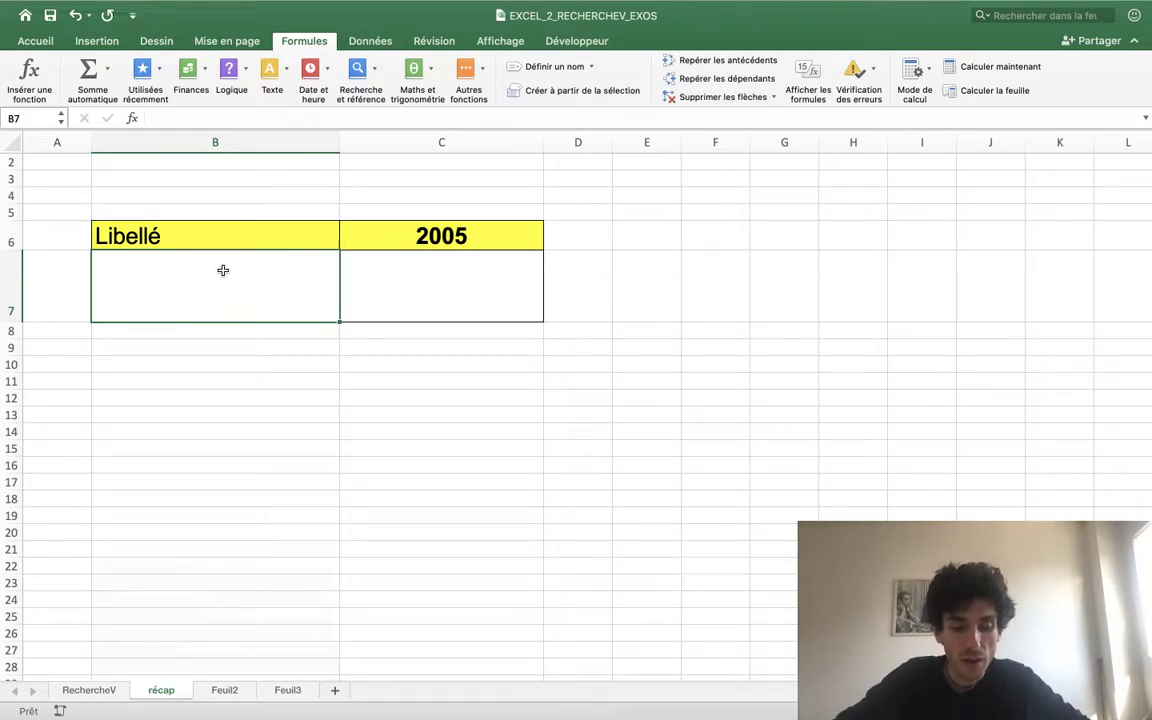
# Try Salaires in B7 and clear it, glance at RechercheV, then select C7 on récap.
pyautogui.write('Salaires')
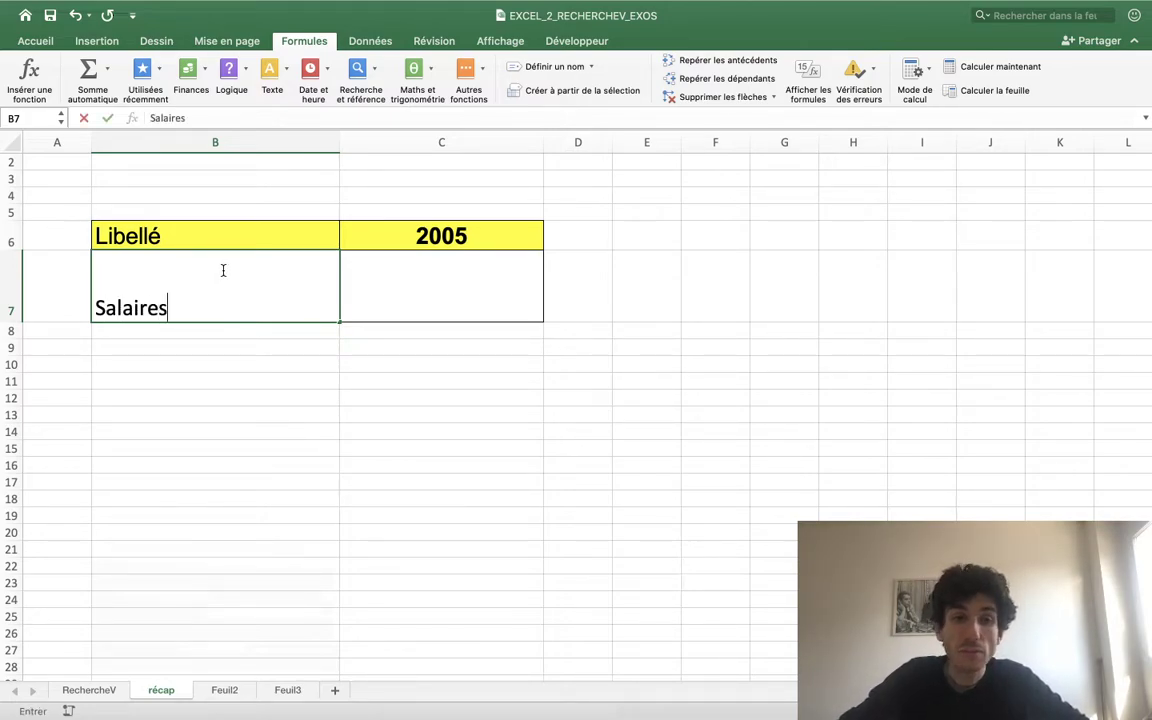
pyautogui.click(445, 315)
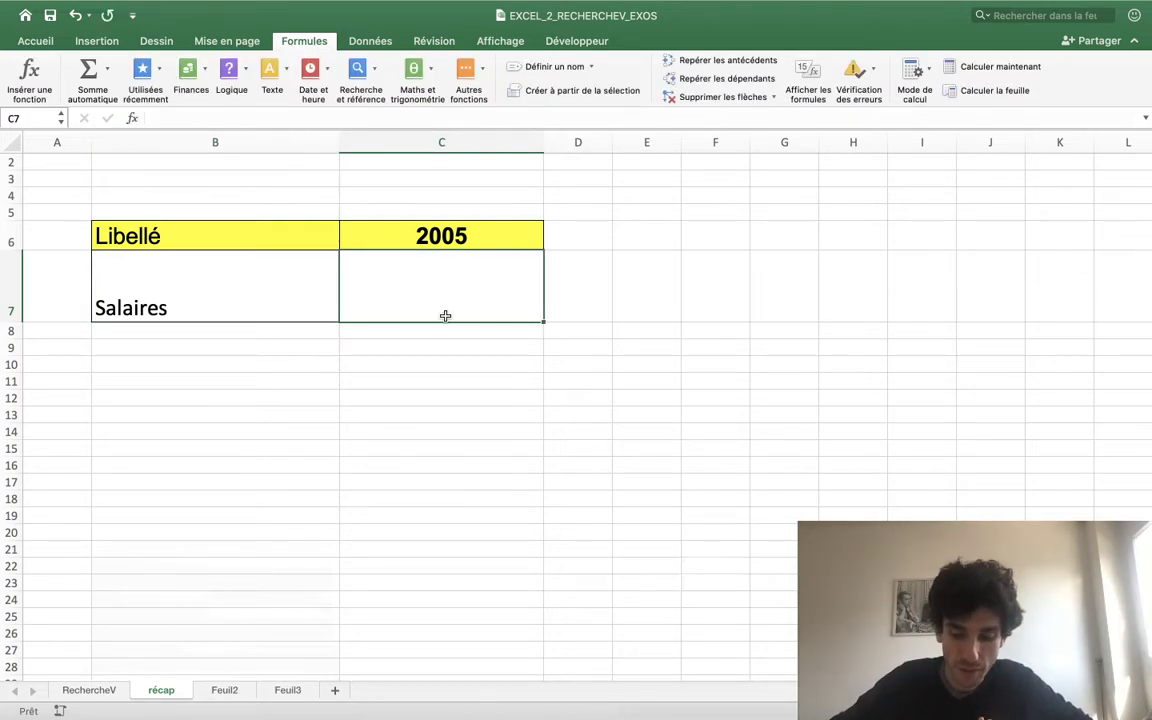
pyautogui.press('Left')
pyautogui.press('Delete')
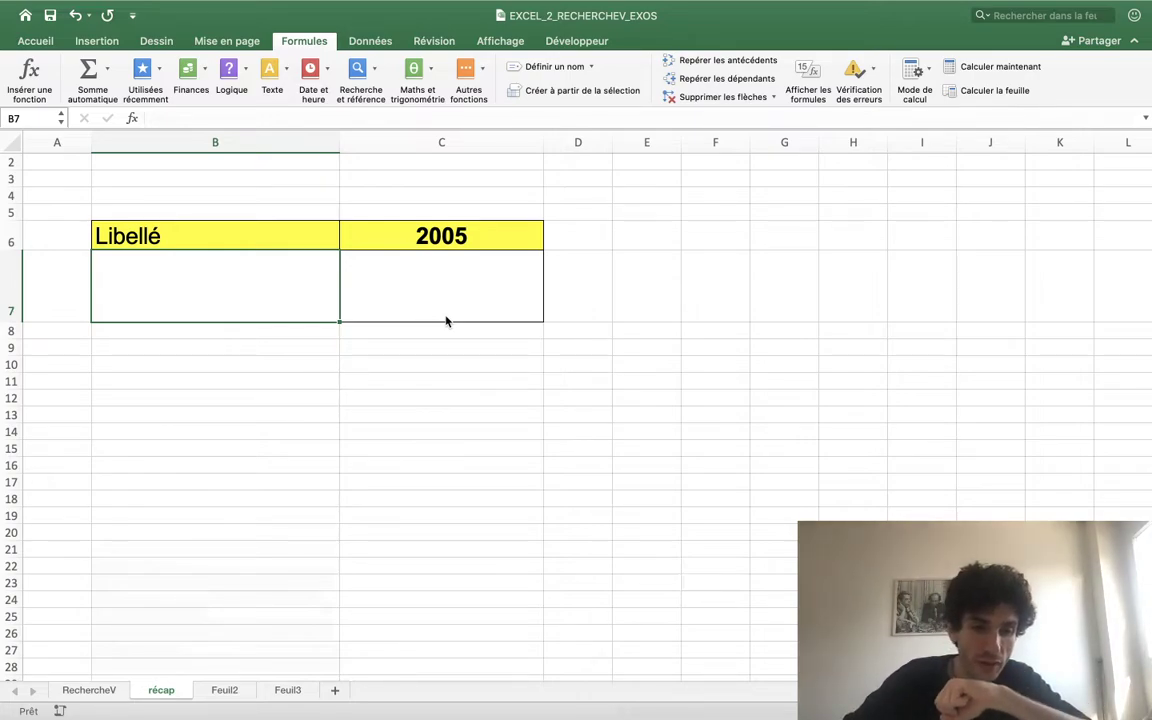
pyautogui.click(100, 691)
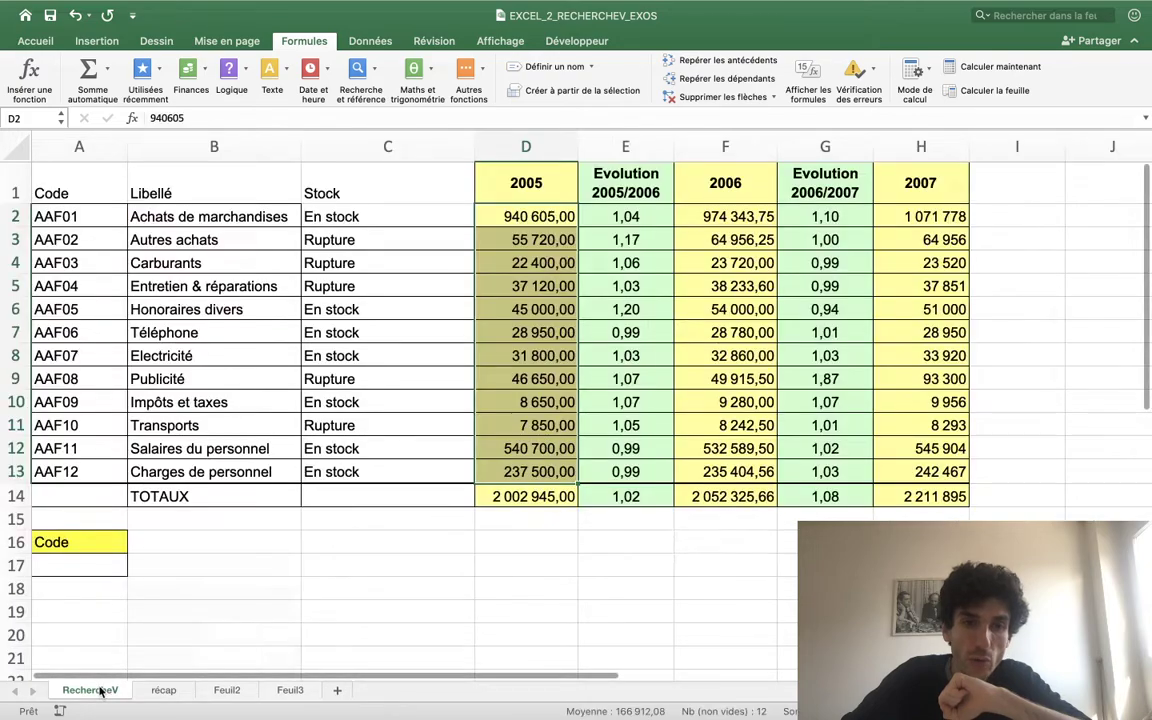
pyautogui.click(152, 691)
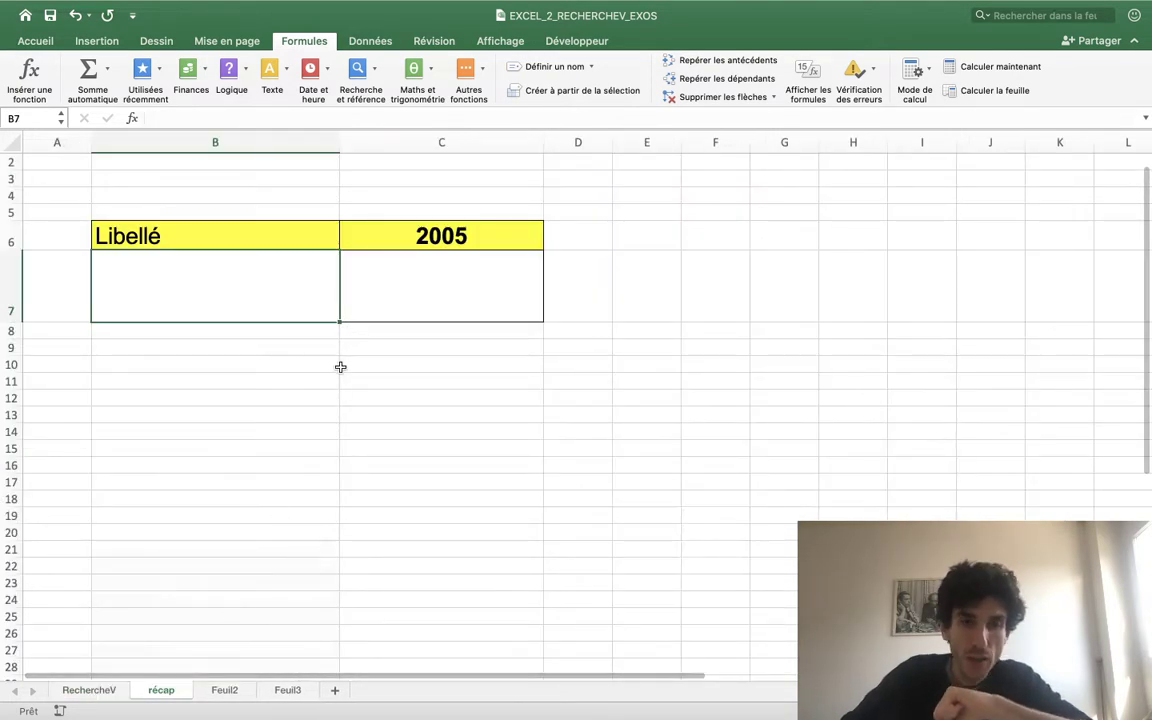
pyautogui.click(431, 311)
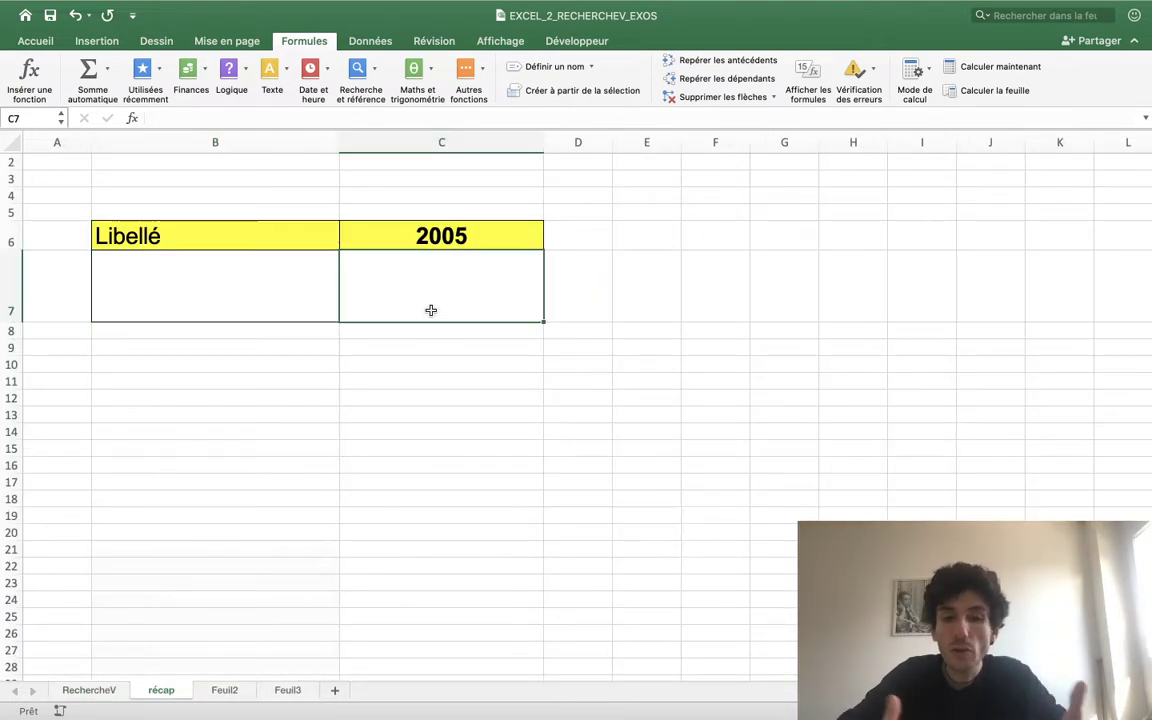
# Enter the text recherchev in C7, then reselect C7 and B7.
pyautogui.write('recher')
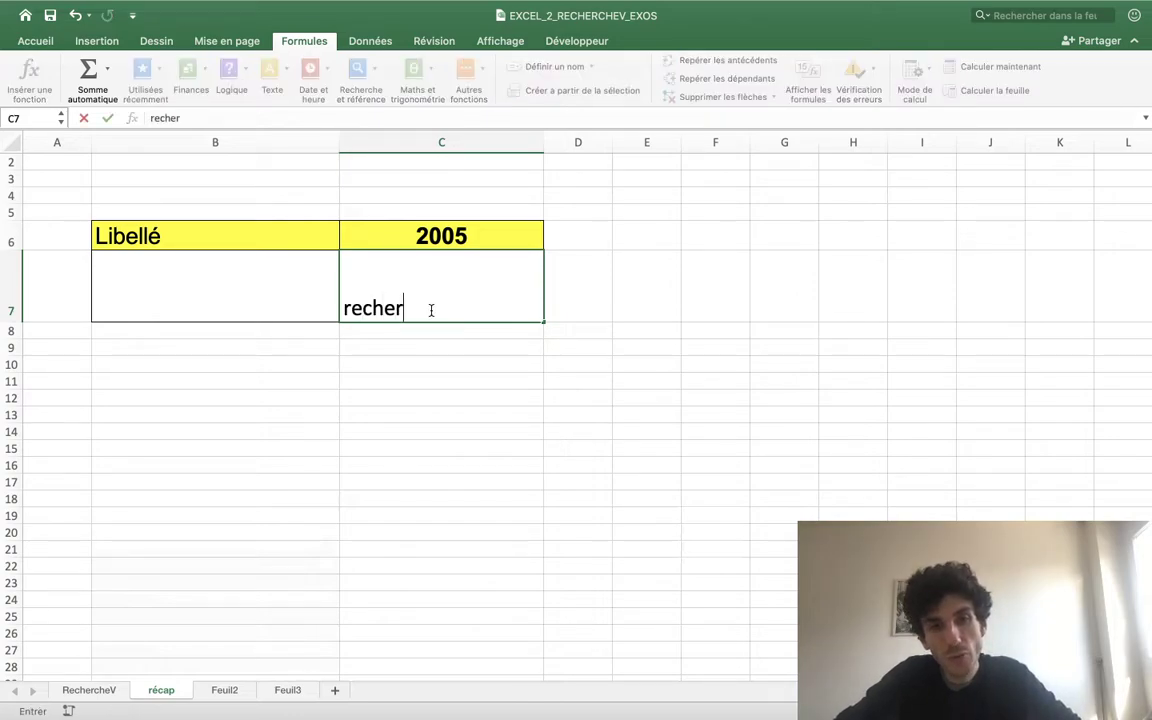
pyautogui.write('chev')
pyautogui.press('Return')
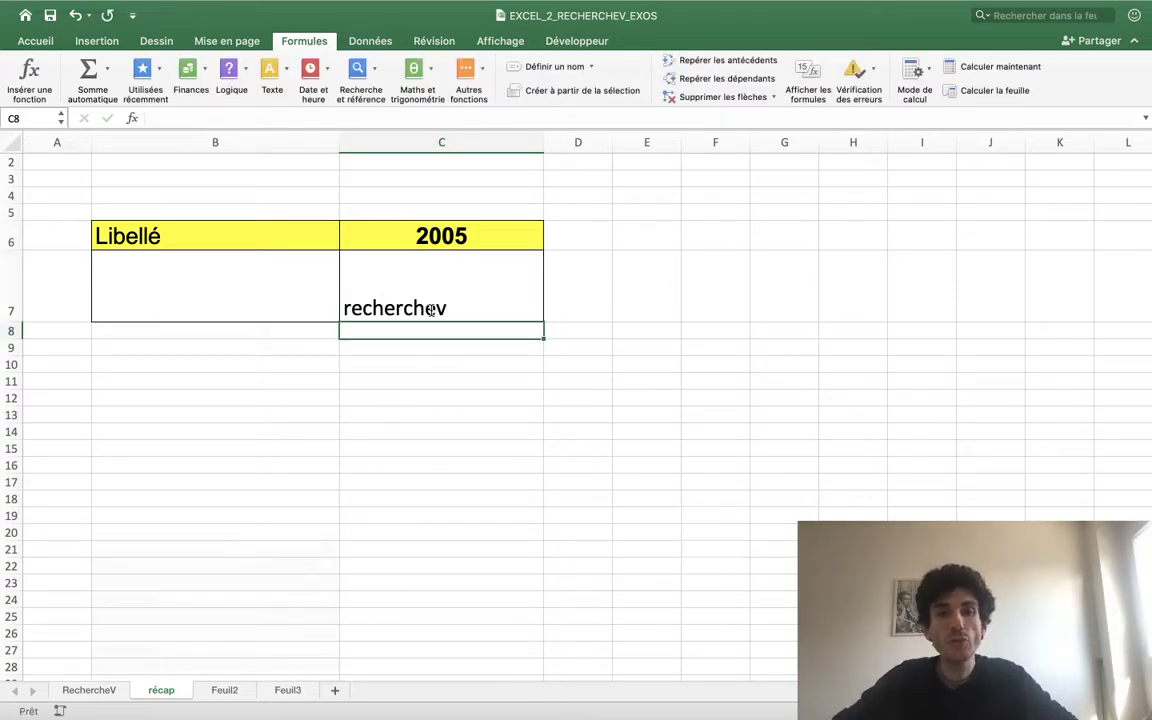
pyautogui.click(431, 310)
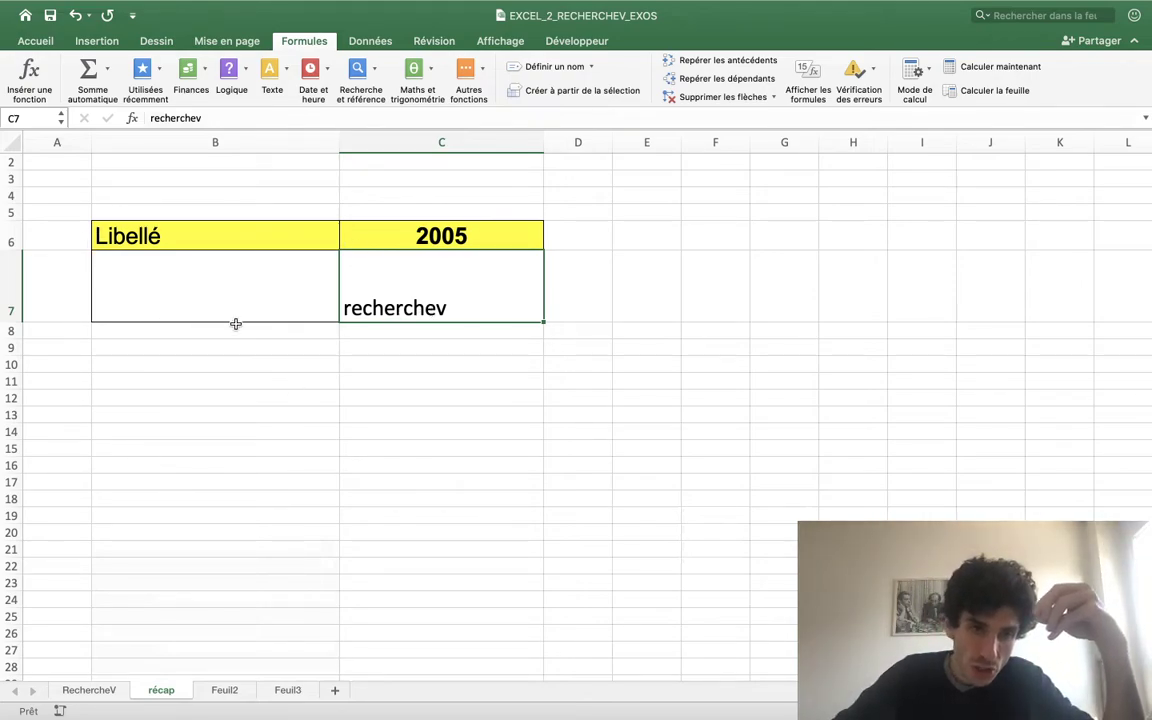
pyautogui.click(200, 263)
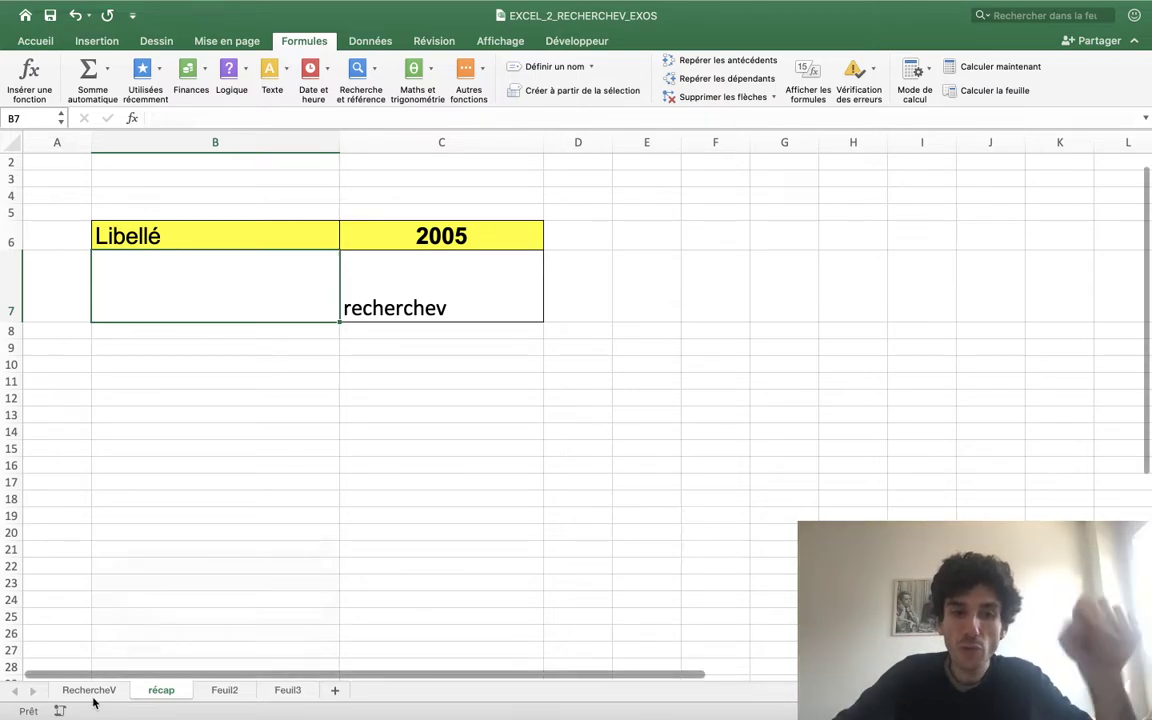
pyautogui.hotkey('ctrl', 'pageup')
pyautogui.moveTo(58, 216)
pyautogui.mouseDown()
pyautogui.moveTo(611, 478)
pyautogui.moveTo(611, 496)
pyautogui.mouseUp()
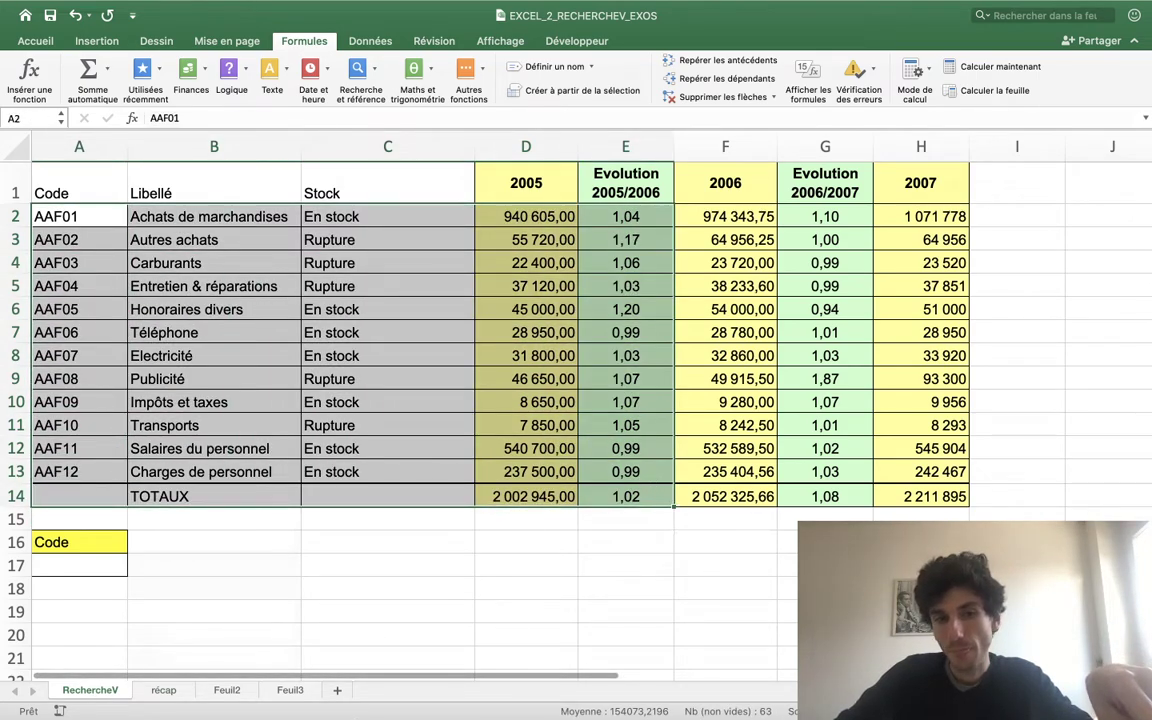
pyautogui.click(170, 692)
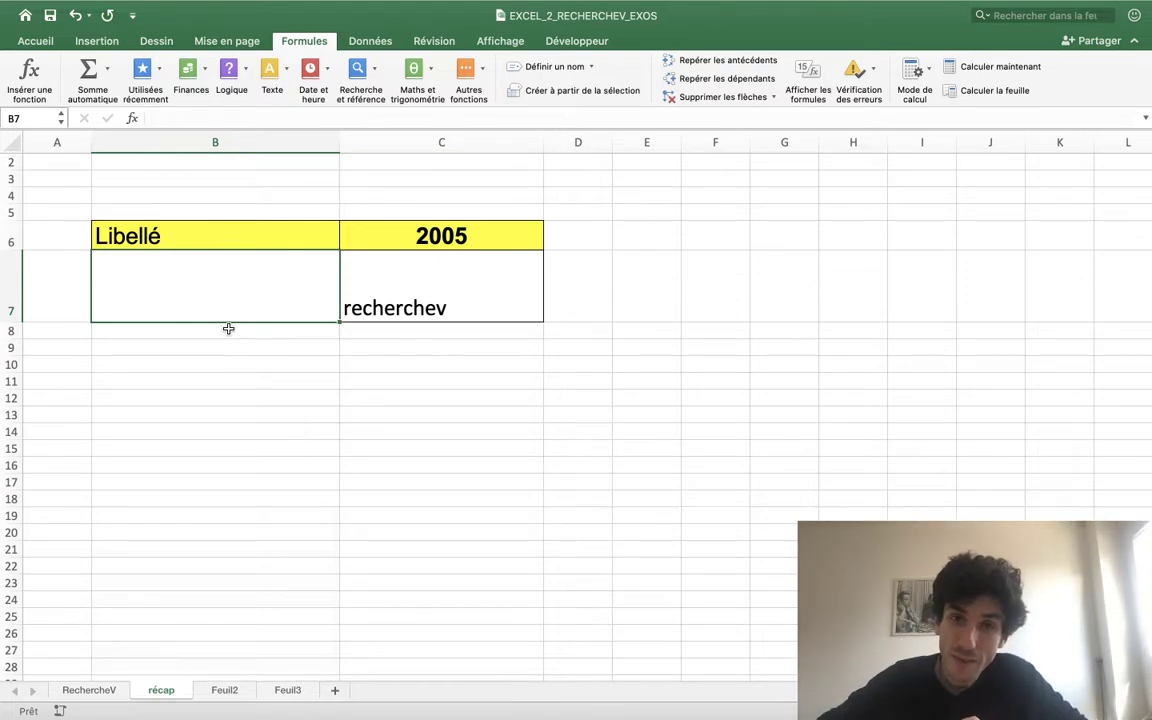
pyautogui.doubleClick(392, 312)
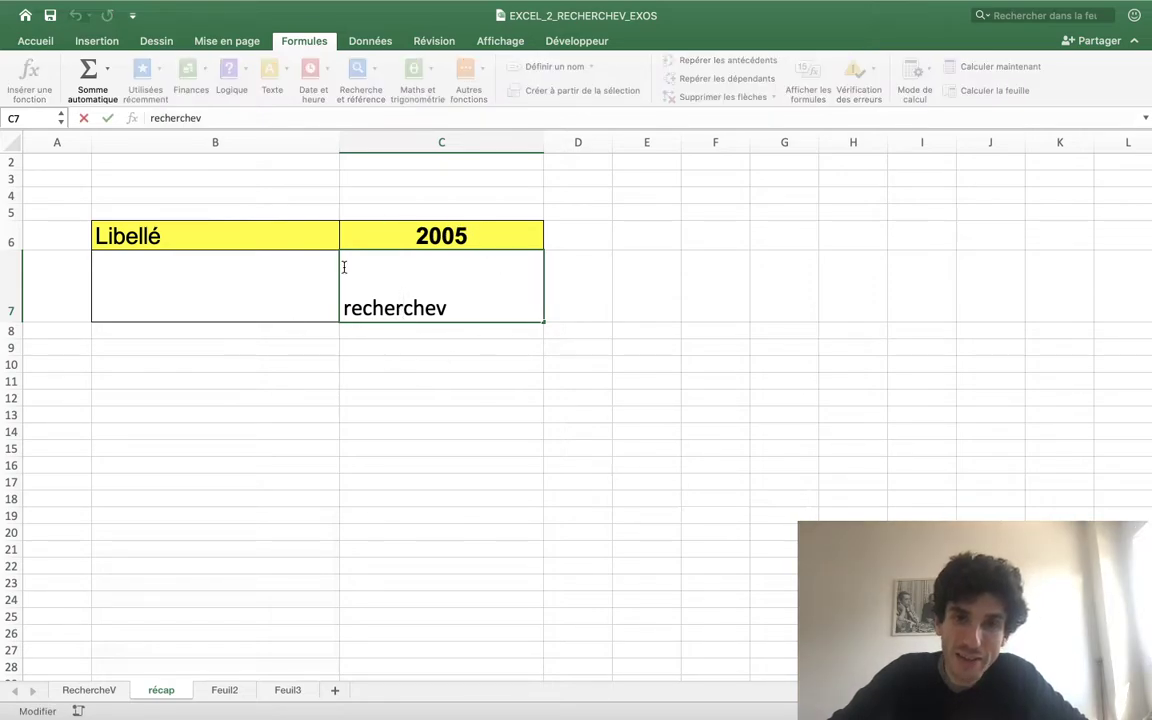
pyautogui.click(359, 380)
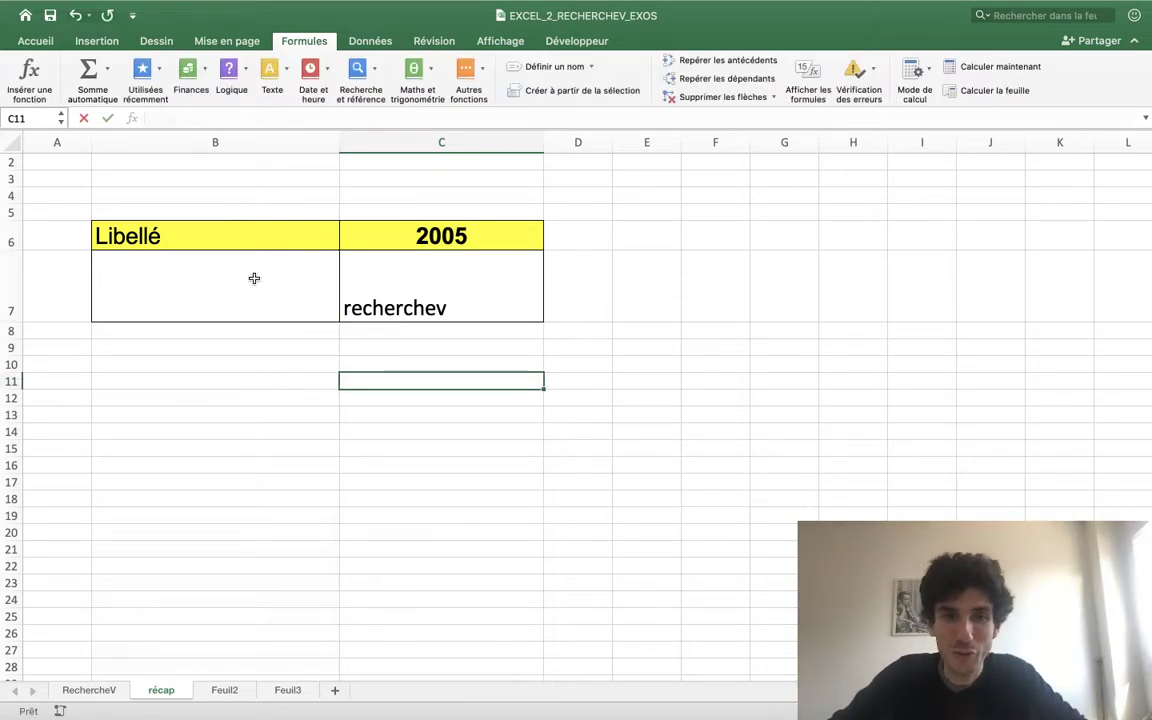
pyautogui.click(190, 263)
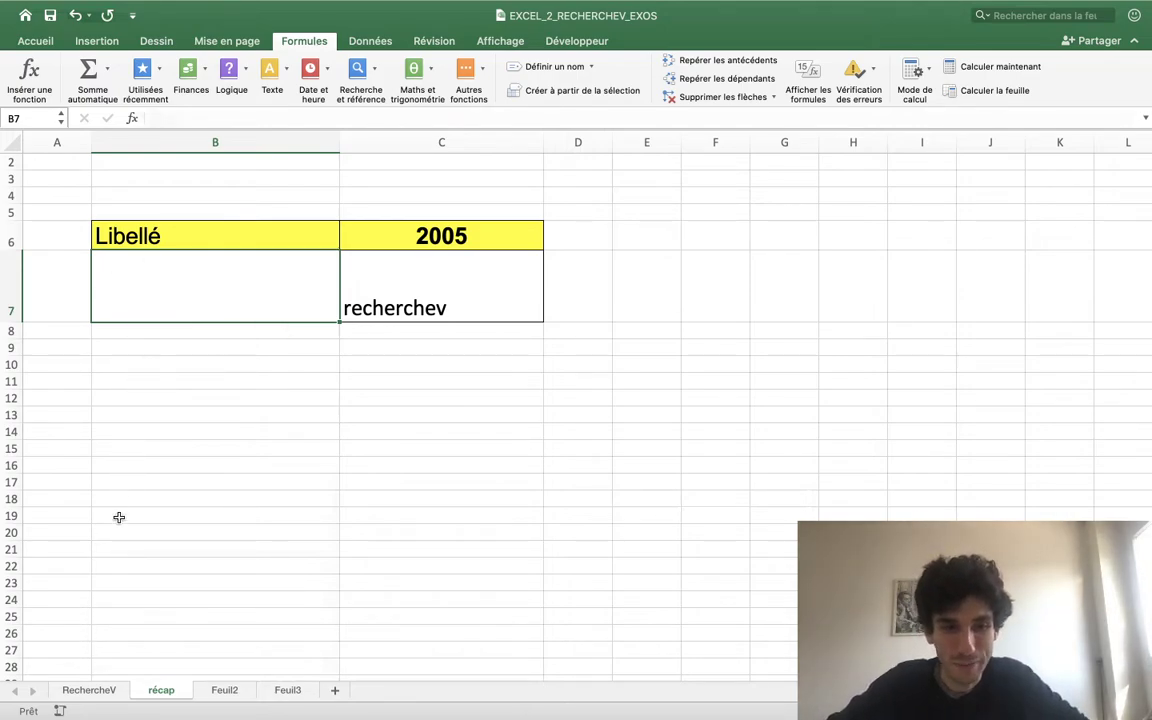
pyautogui.click(89, 691)
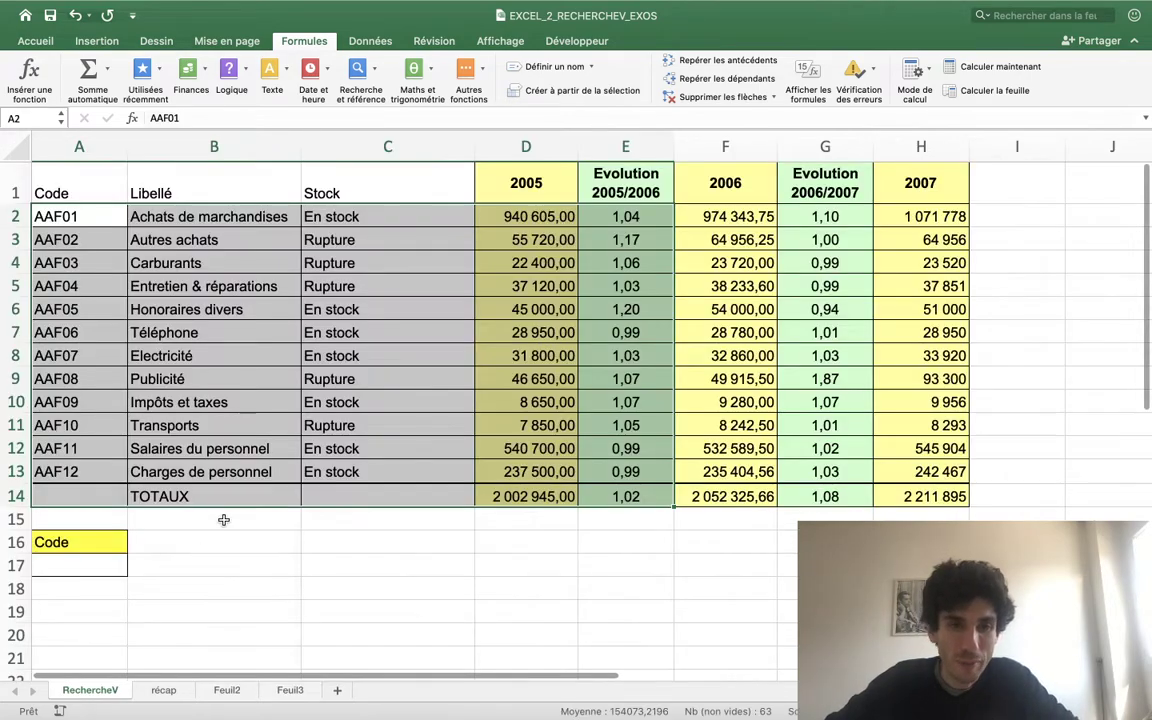
pyautogui.click(197, 240)
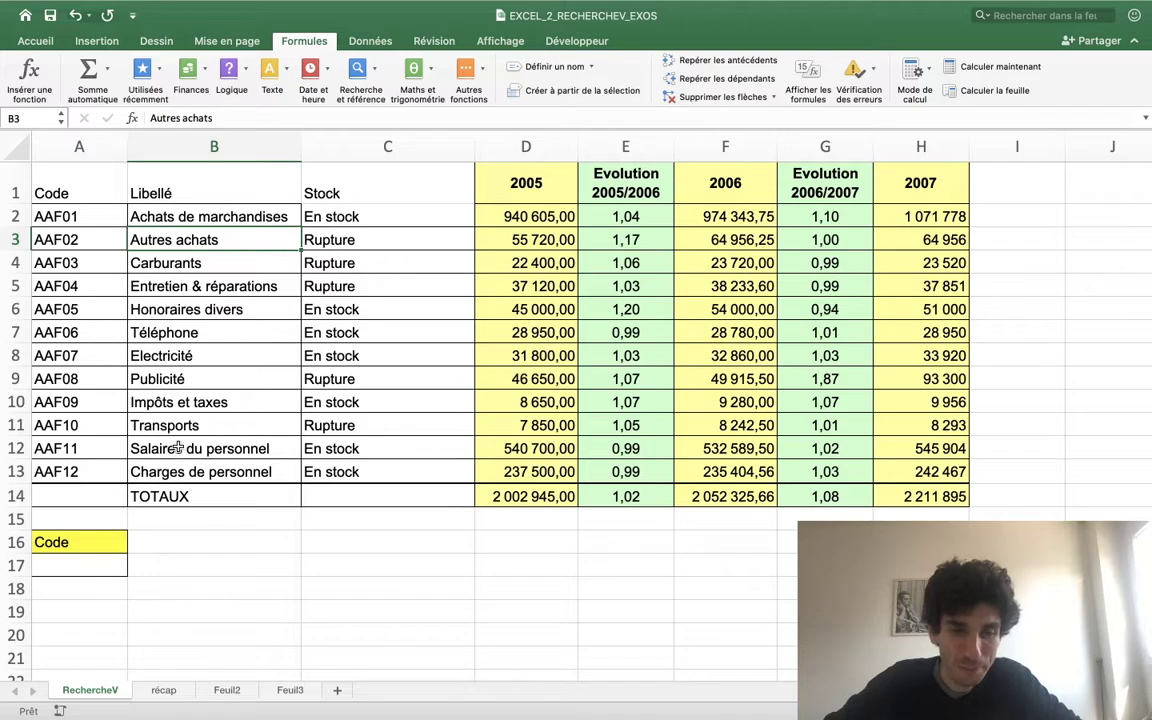
pyautogui.click(213, 218)
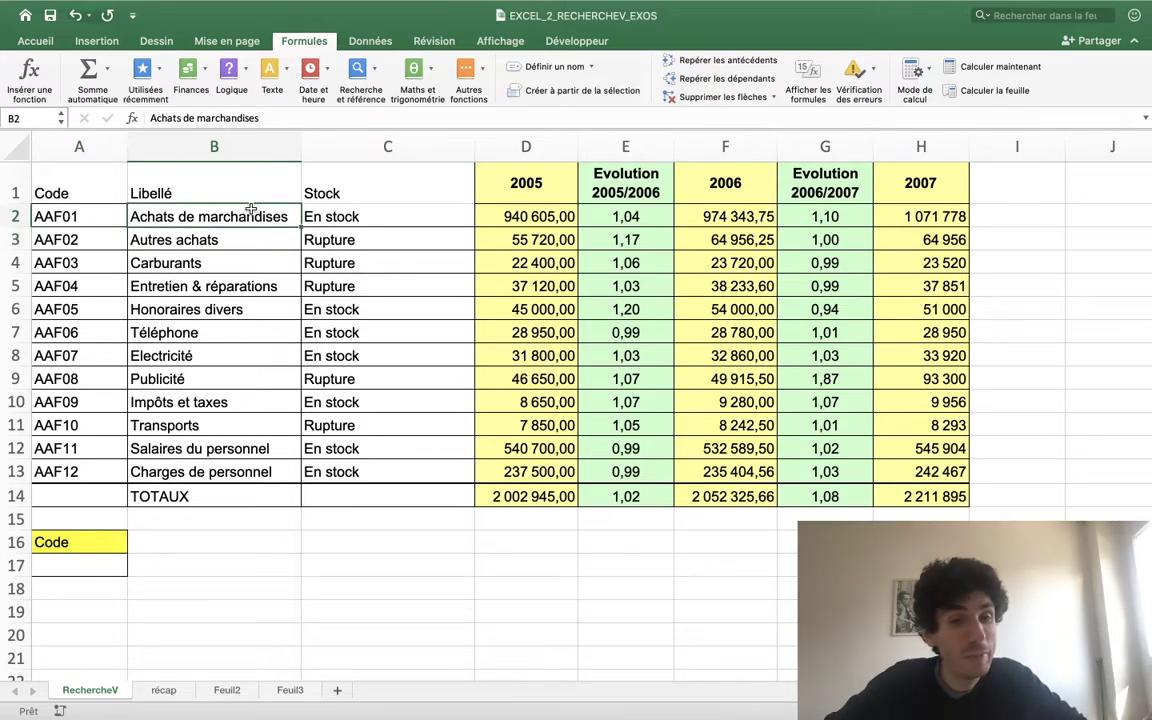
pyautogui.moveTo(258, 118); pyautogui.dragTo(141, 118)
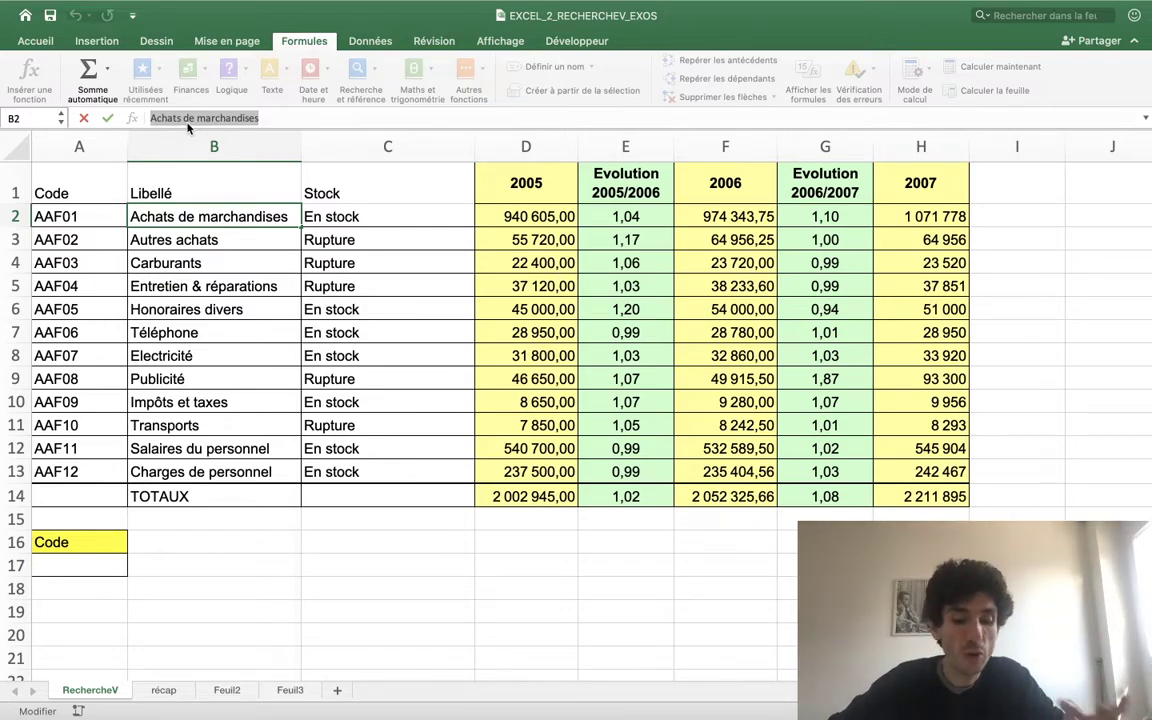
pyautogui.click(156, 689)
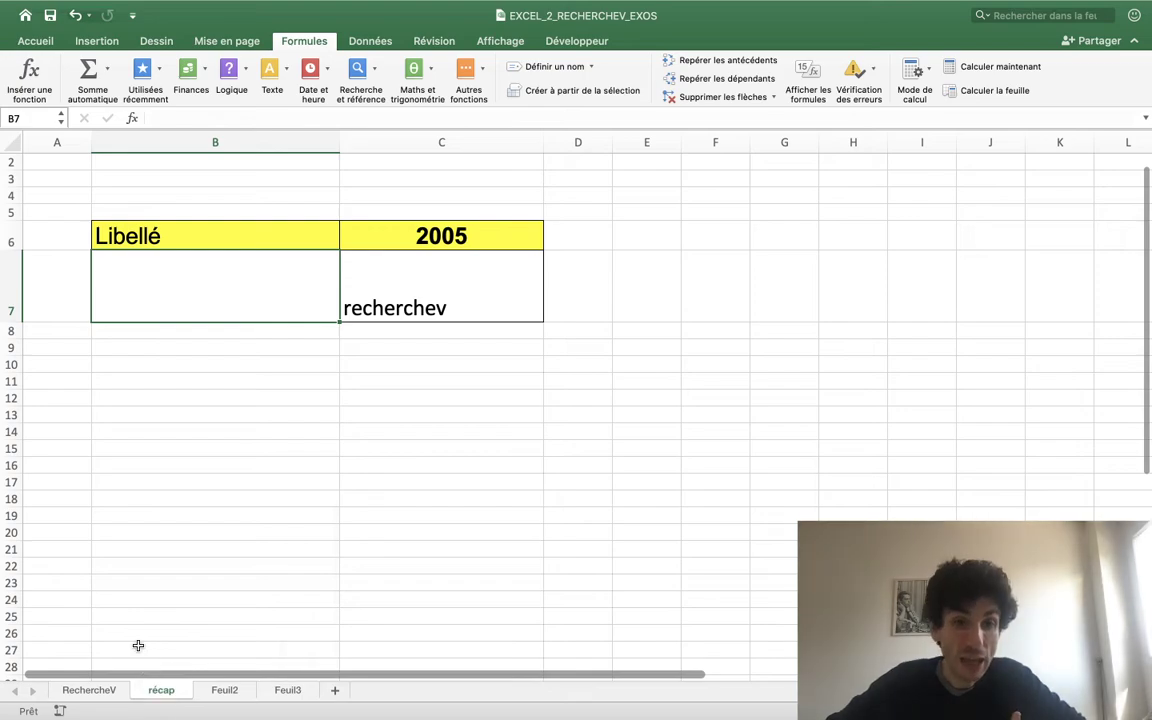
# Enter Achats de marchandises in B7, empty C7, and switch to the RechercheV sheet.
pyautogui.doubleClick(200, 281)
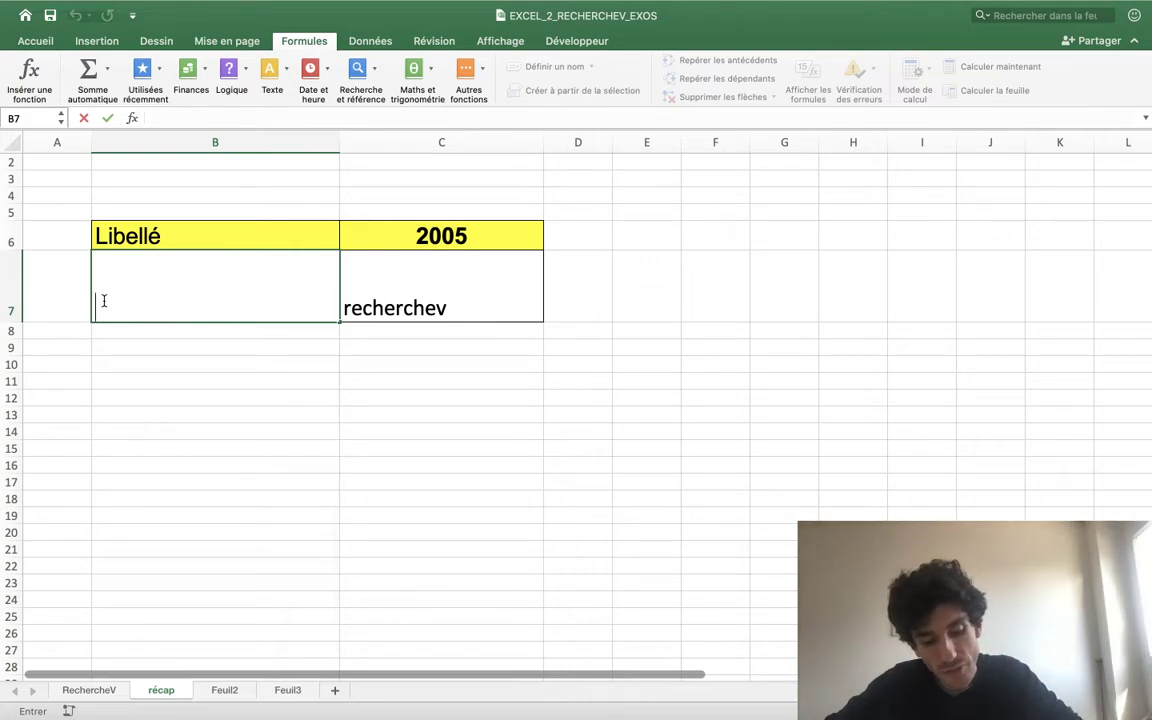
pyautogui.write('Achats de marchandises')
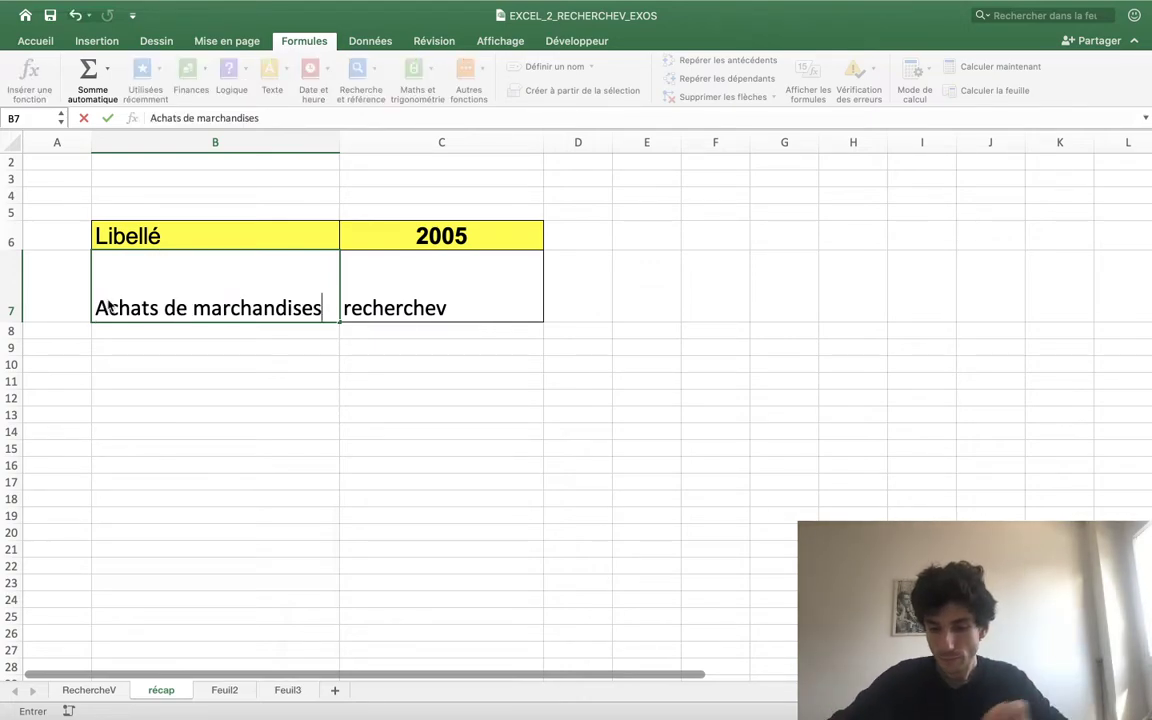
pyautogui.press('Return')
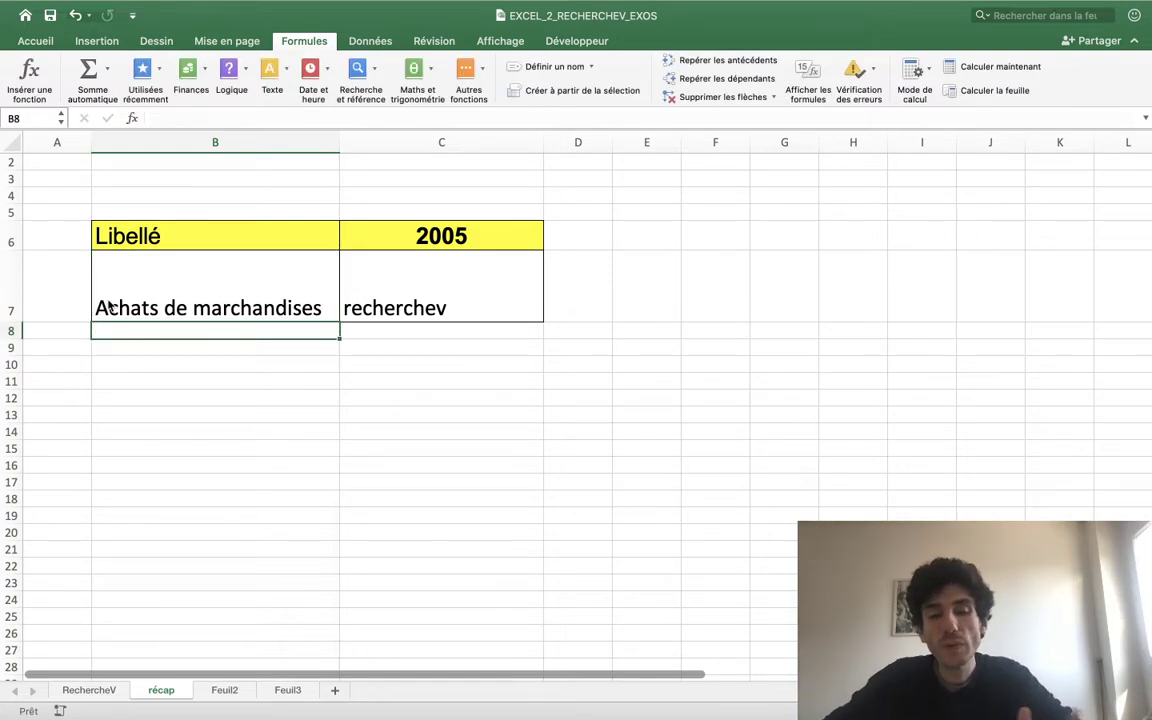
pyautogui.press('Up')
pyautogui.press('Right')
pyautogui.press('Delete')
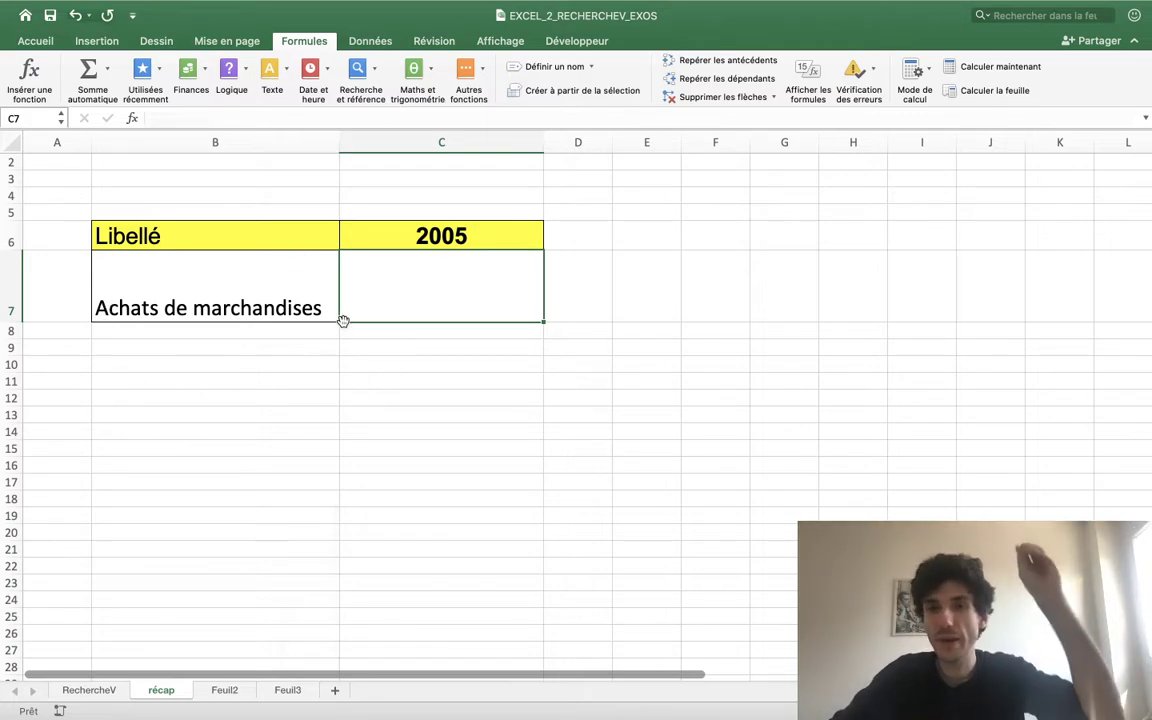
pyautogui.click(92, 690)
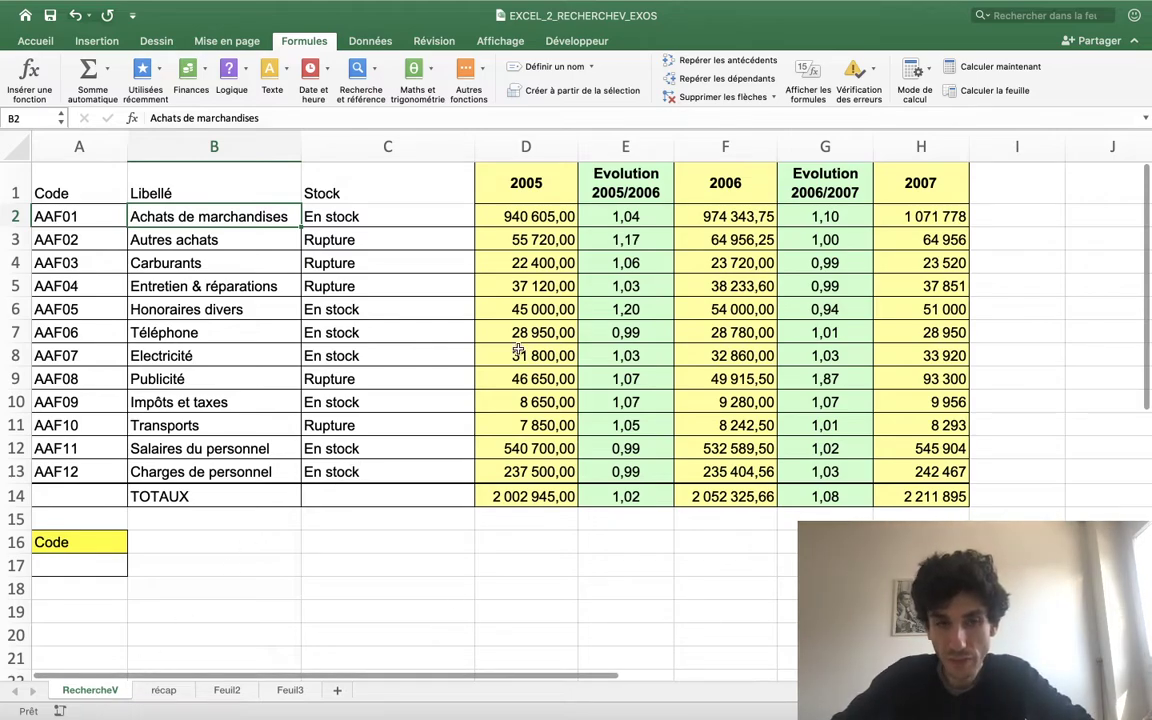
# Check the 2005 value for Achats de marchandises in D2, then return to récap.
pyautogui.click(511, 216)
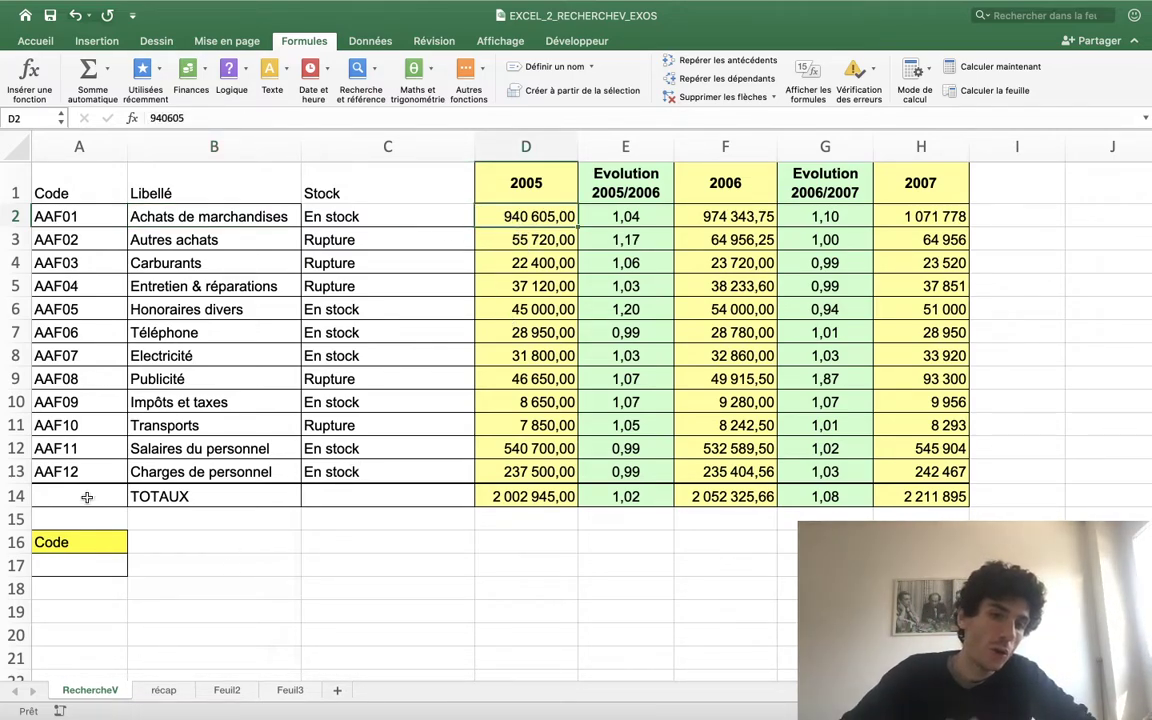
pyautogui.click(160, 690)
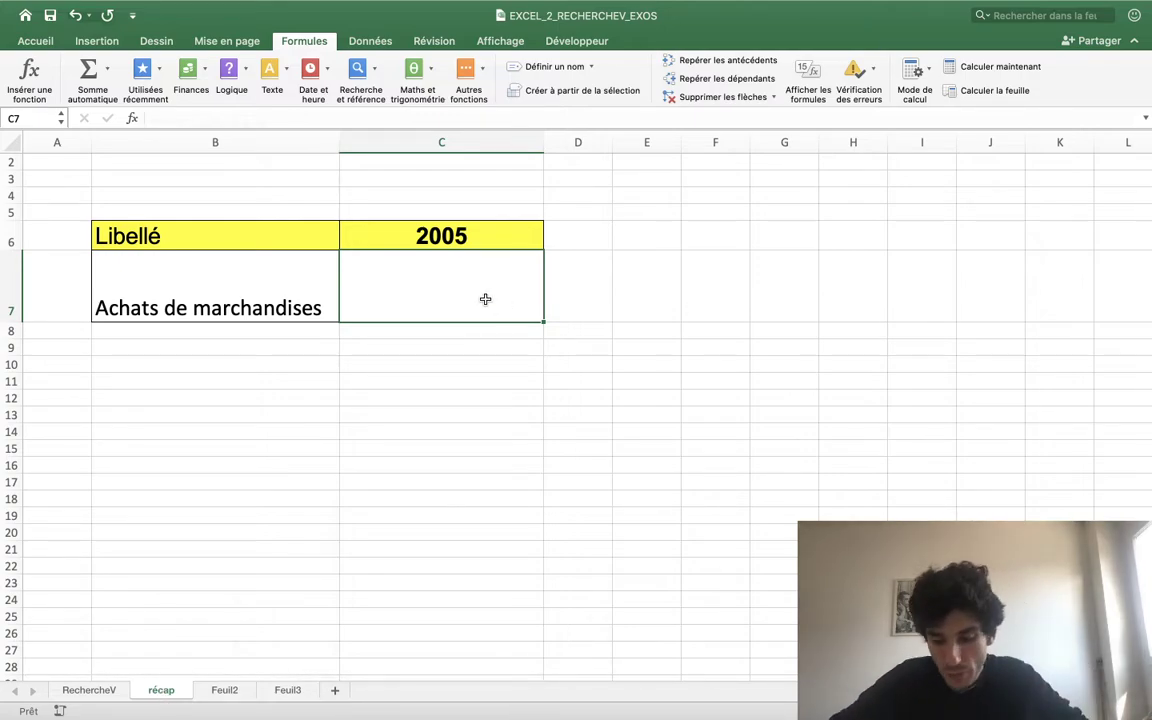
# Start C7's formula as =recherchev(B7; and go to the RechercheV sheet for the table.
pyautogui.write('=rec')
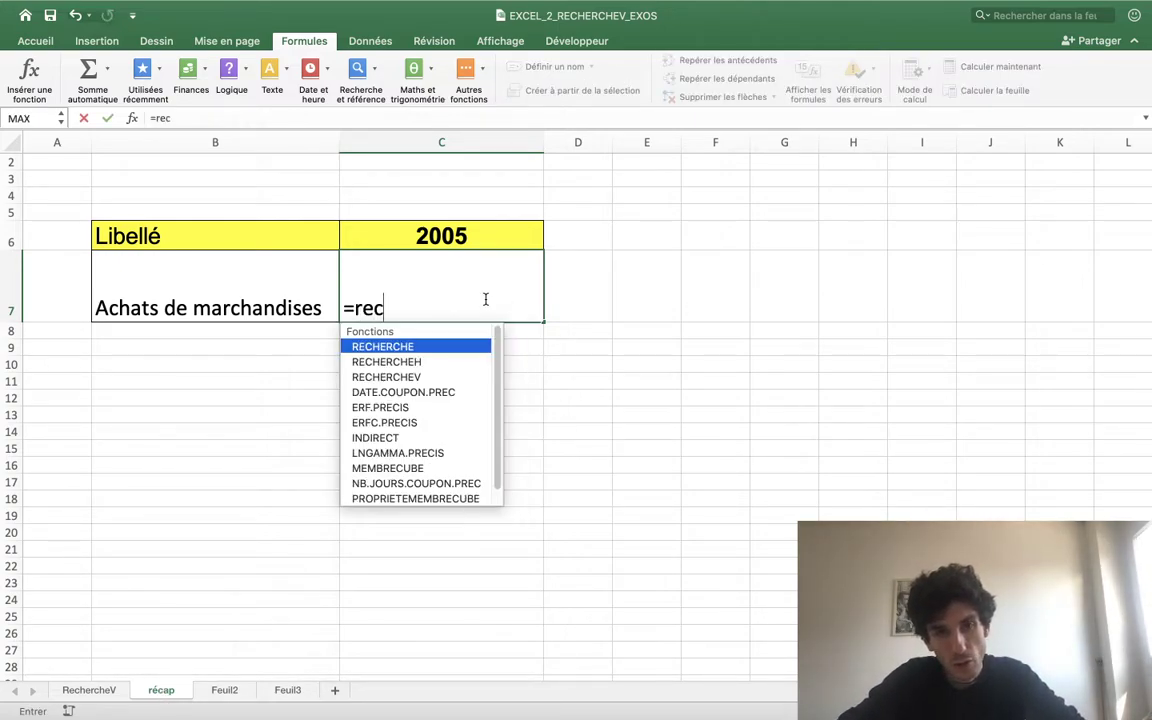
pyautogui.write('herchev')
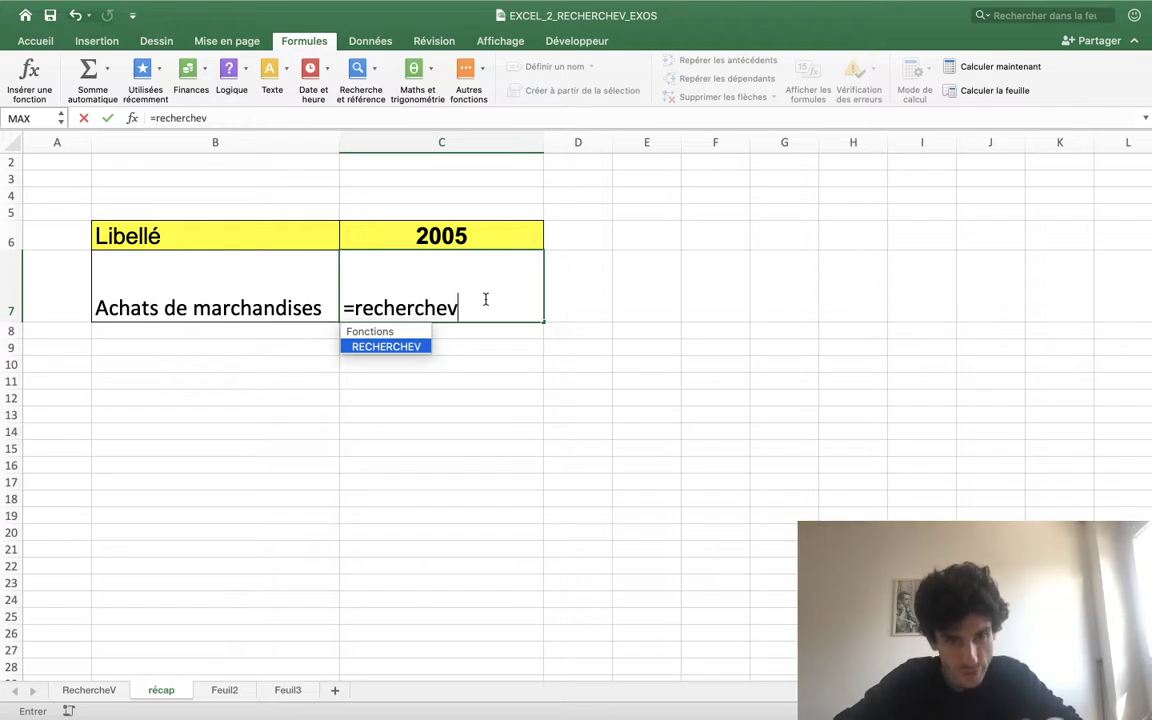
pyautogui.write('(')
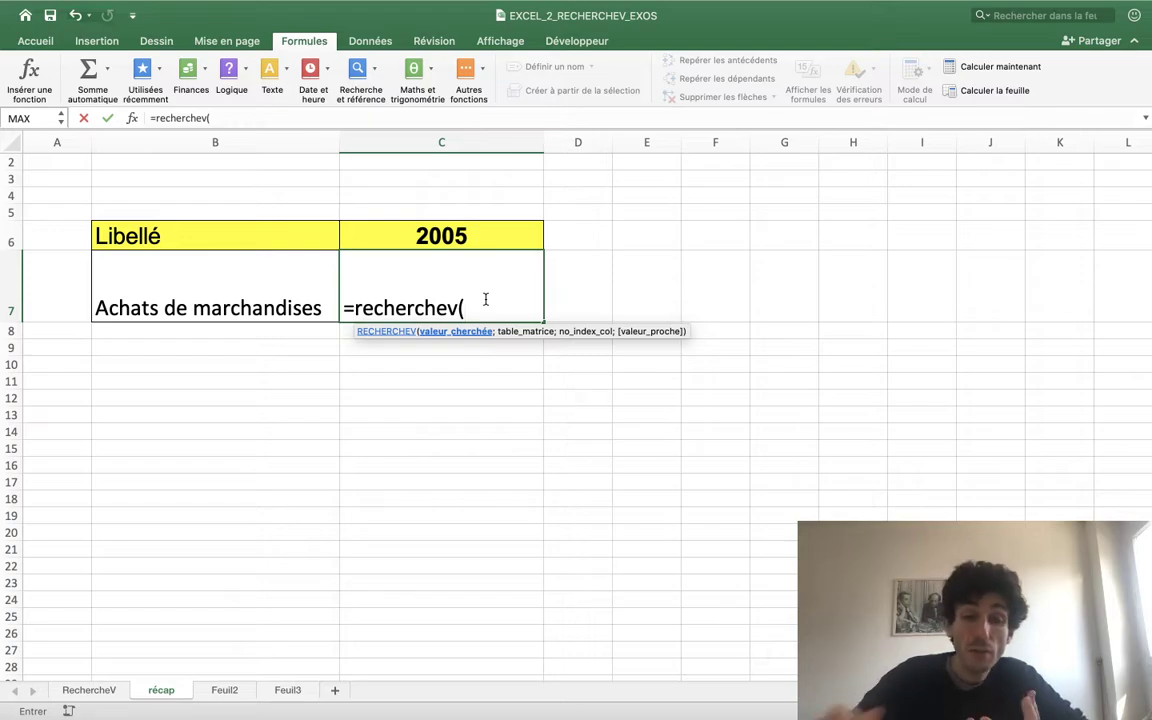
pyautogui.click(253, 292)
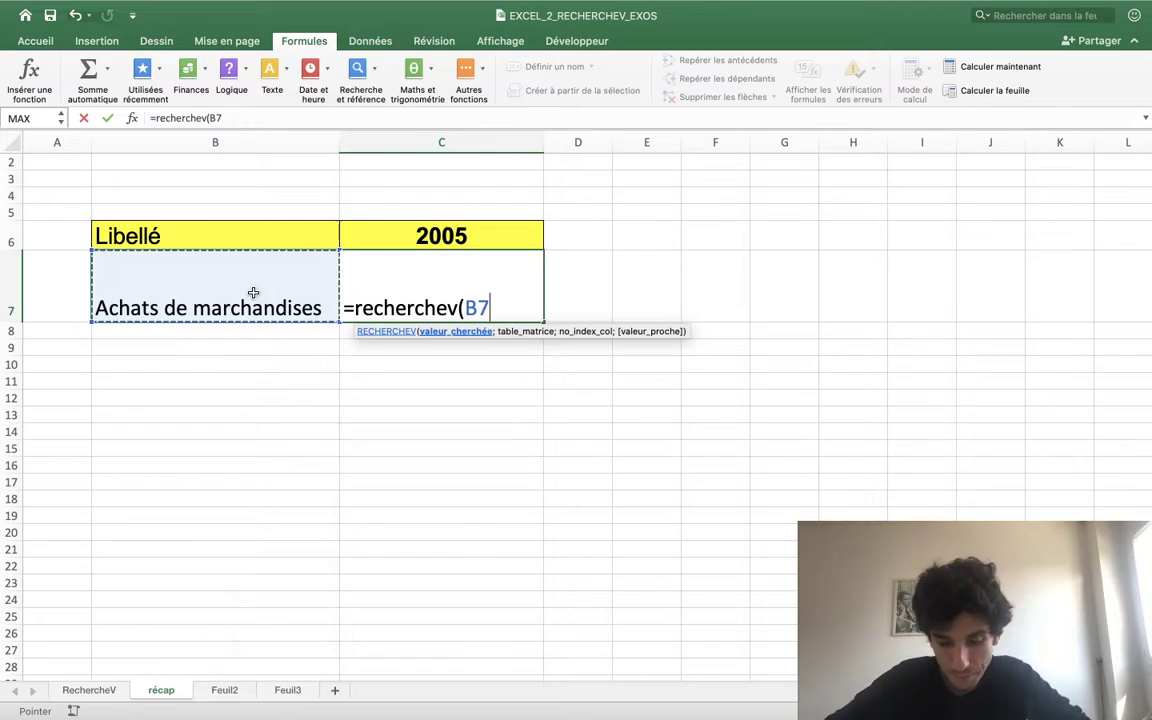
pyautogui.write(';')
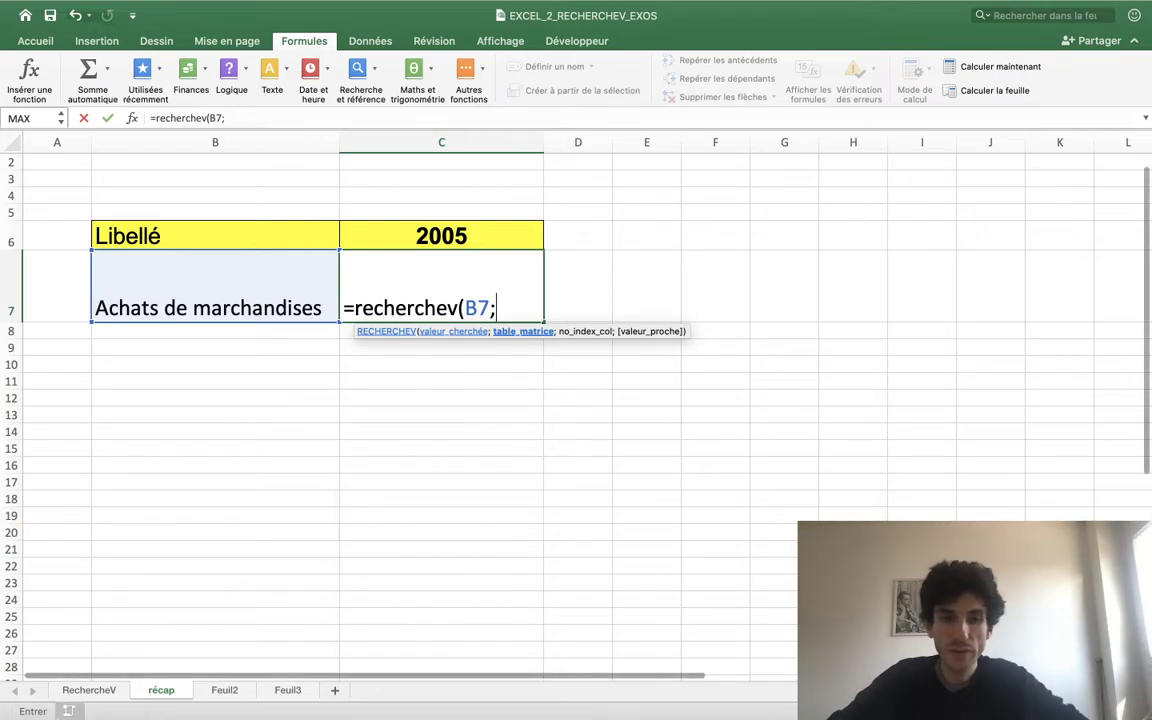
pyautogui.click(83, 697)
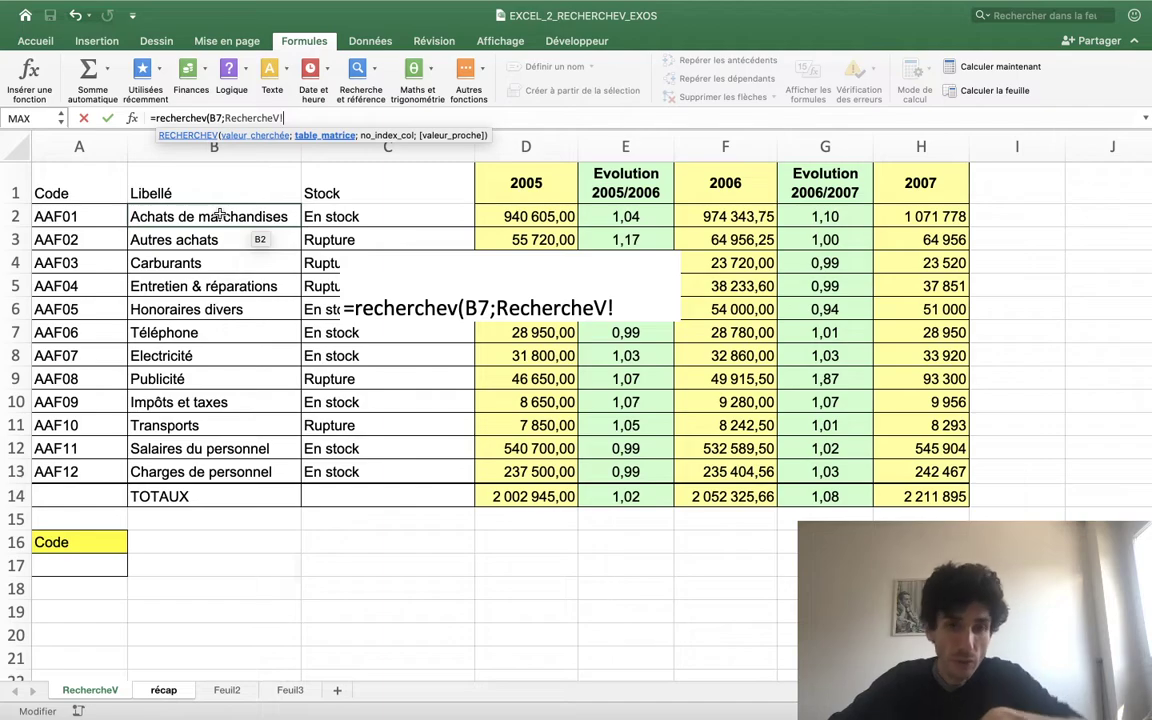
# Select B2:H13 on RechercheV as the lookup table and add a semicolon separator.
pyautogui.click(219, 215)
pyautogui.moveTo(219, 215); pyautogui.dragTo(209, 467)
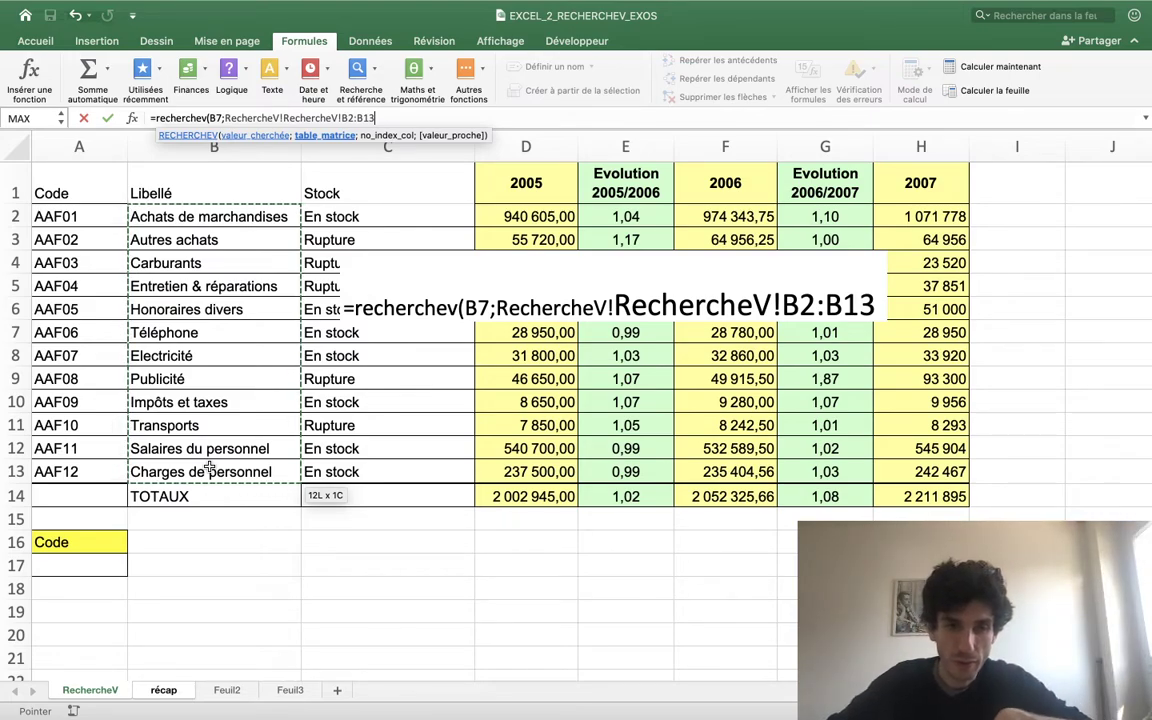
pyautogui.moveTo(284, 473)
pyautogui.mouseDown()
pyautogui.moveTo(581, 496)
pyautogui.moveTo(887, 473)
pyautogui.mouseUp()
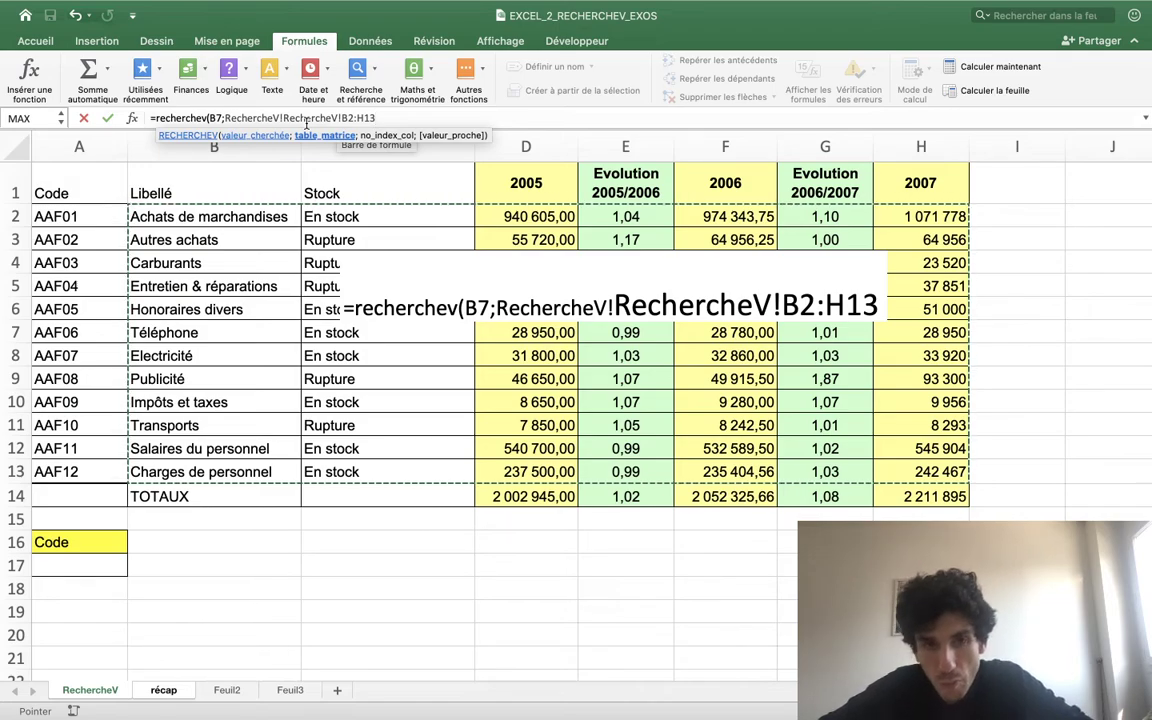
pyautogui.write(';')
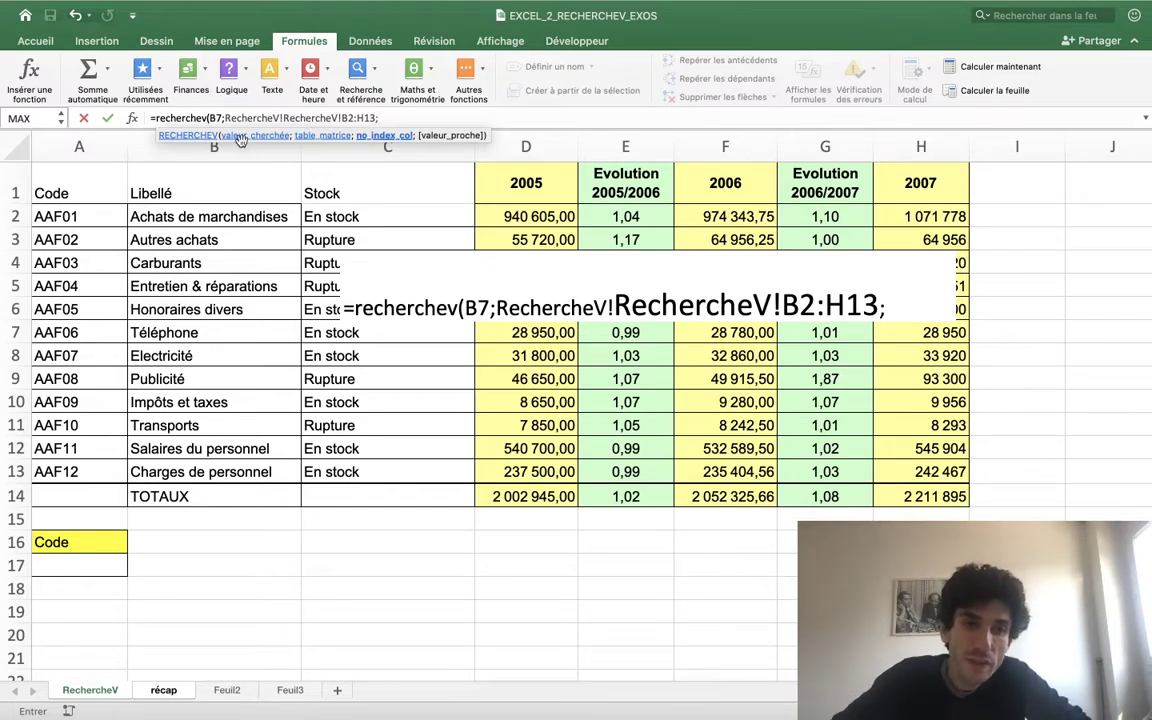
# Trim the formula text, add column index 3 and faux), and submit the formula.
pyautogui.moveTo(341, 118); pyautogui.dragTo(285, 118)
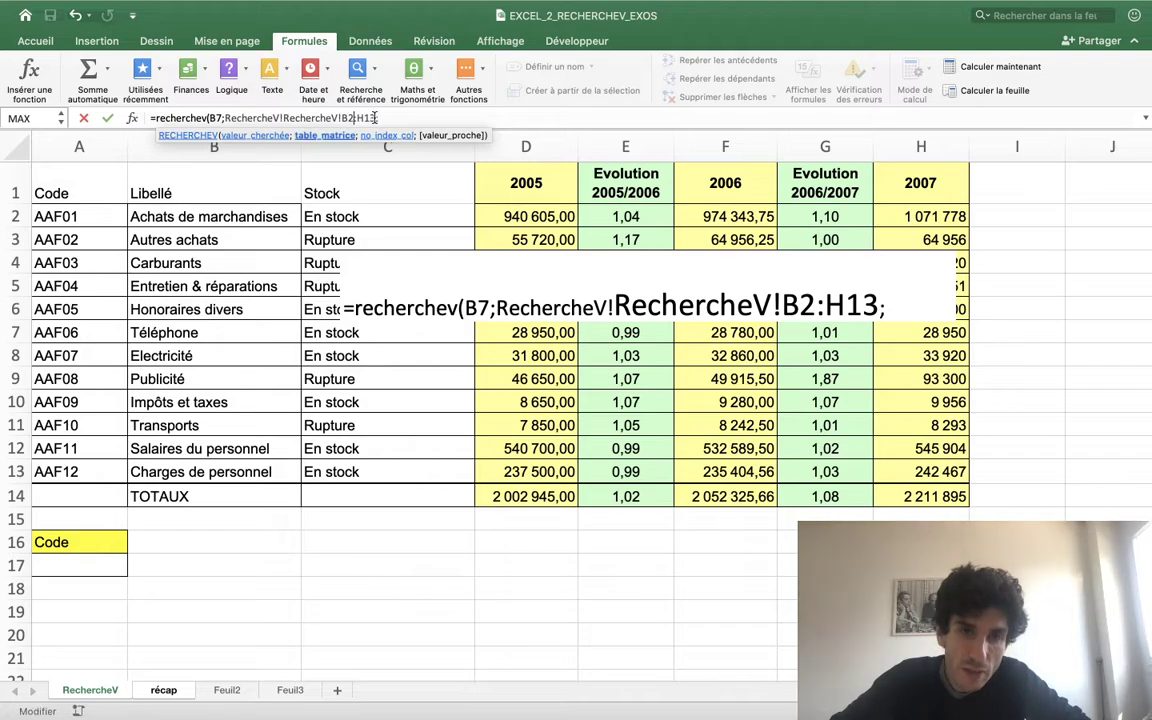
pyautogui.press('BackSpace')
pyautogui.write(';')
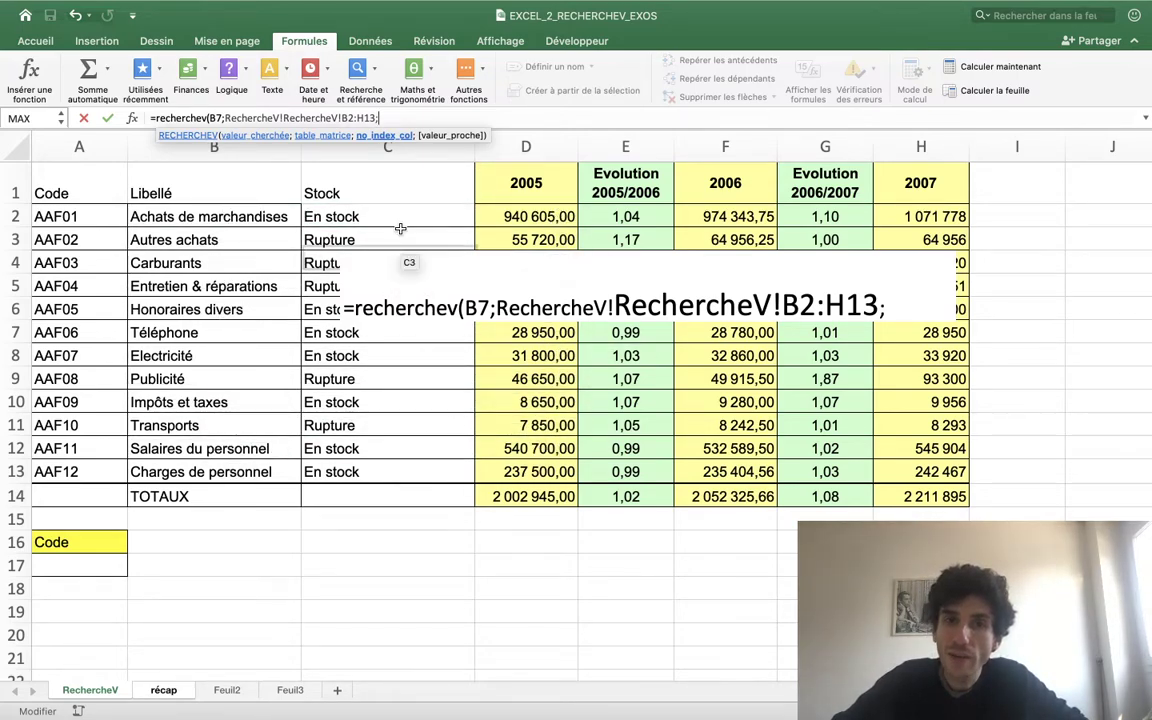
pyautogui.write('3')
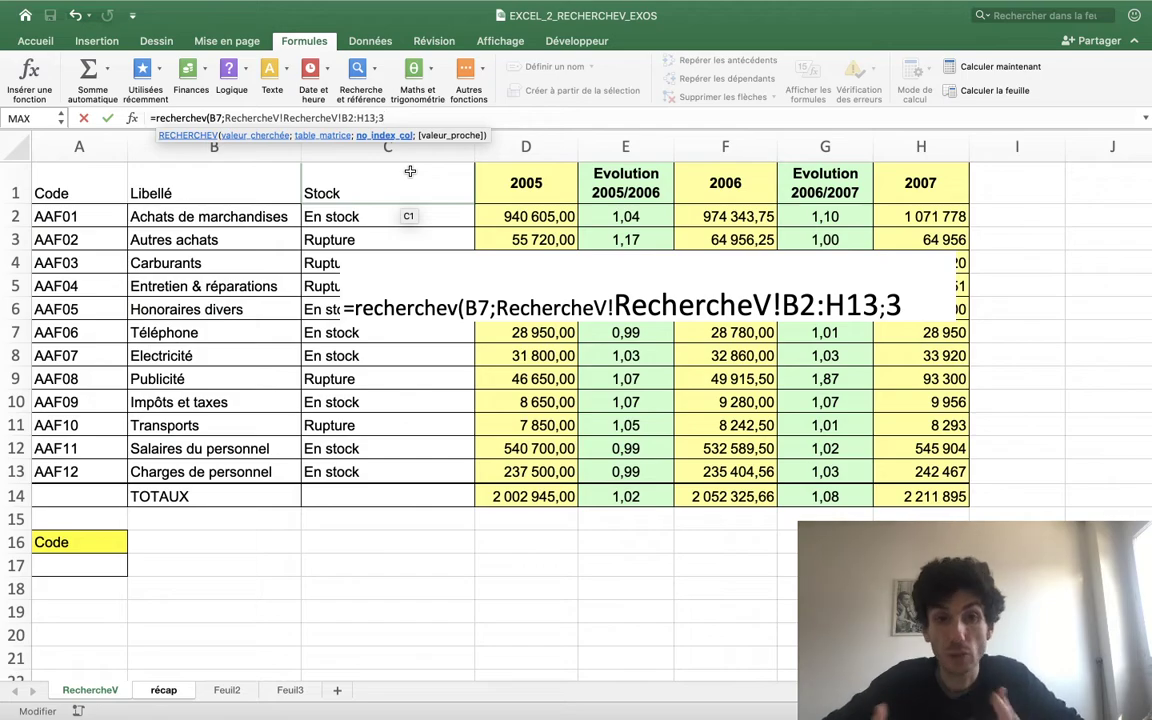
pyautogui.write(';')
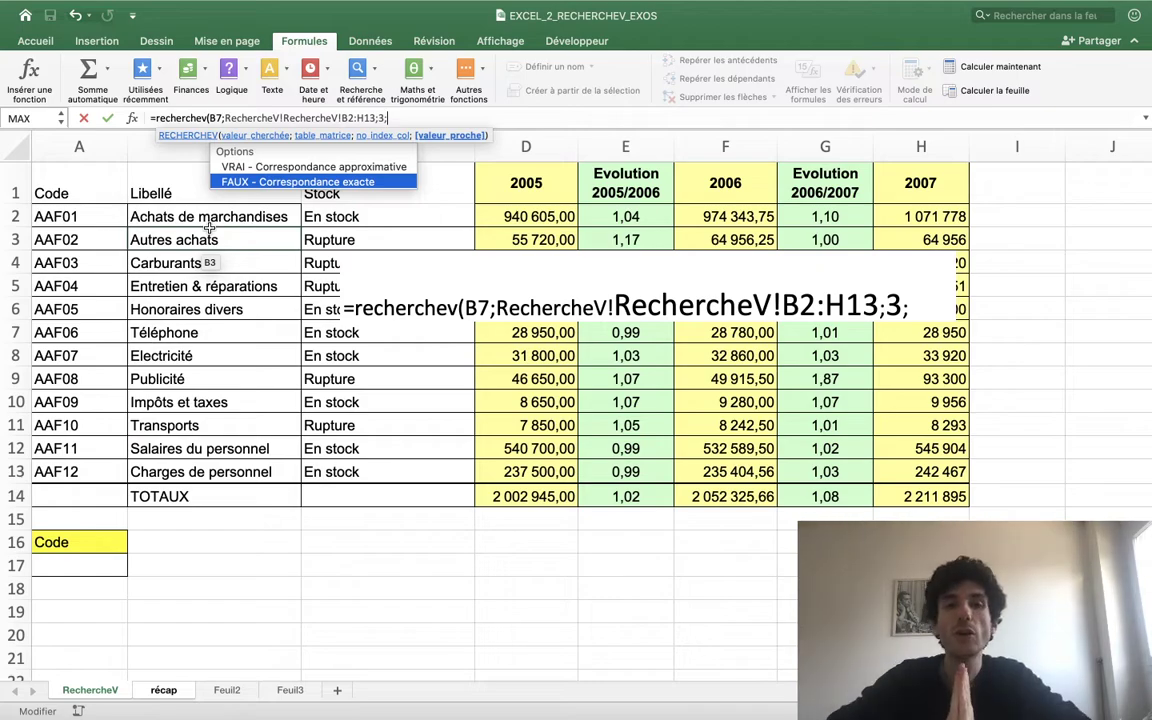
pyautogui.write('faux)')
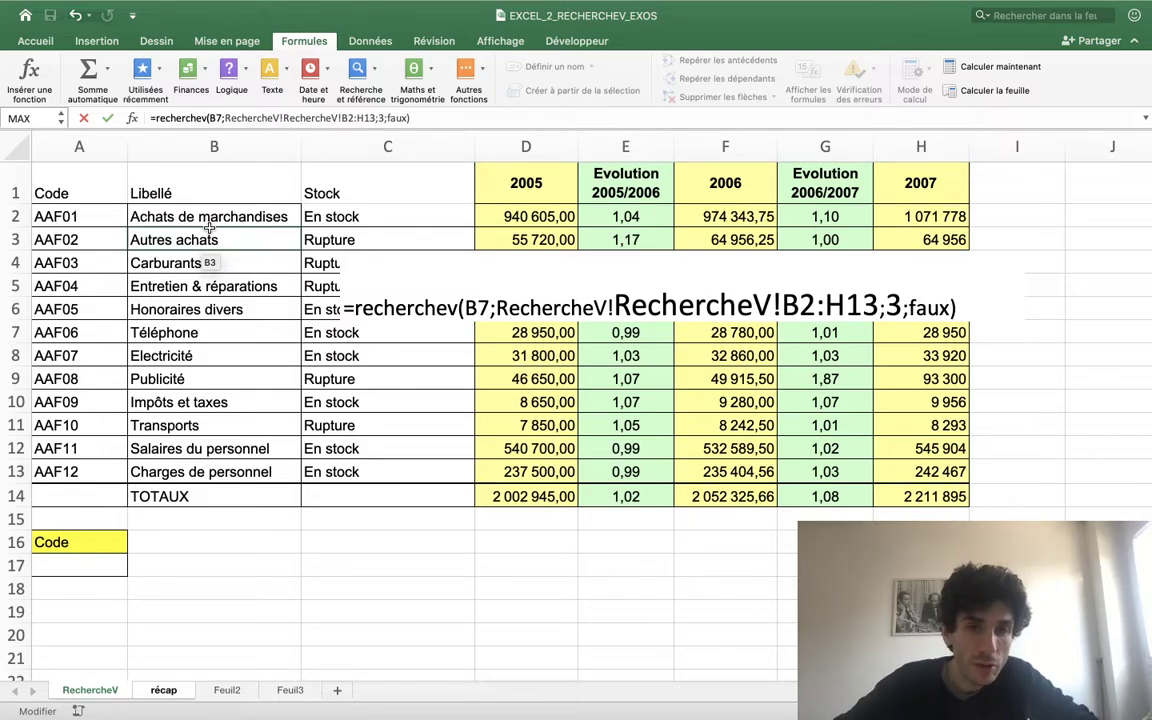
pyautogui.press('Return')
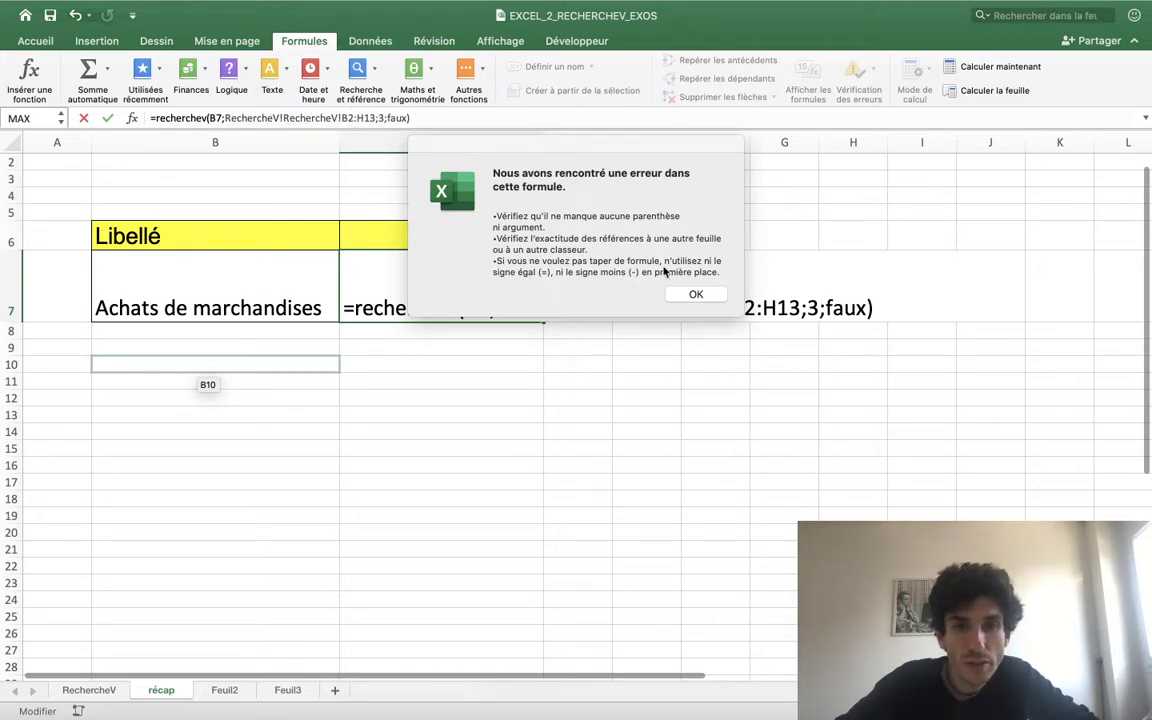
# Remove the duplicated RechercheV! prefix so C7 returns 940605, then check the RechercheV sheet.
pyautogui.click(697, 294)
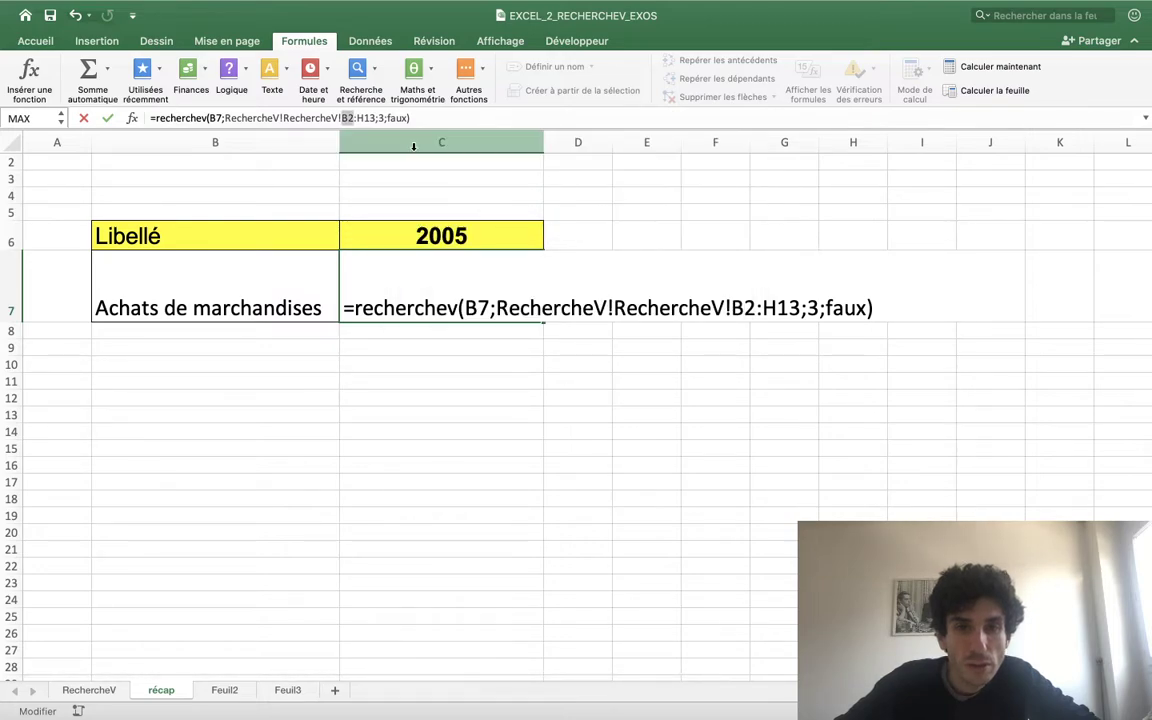
pyautogui.click(342, 117)
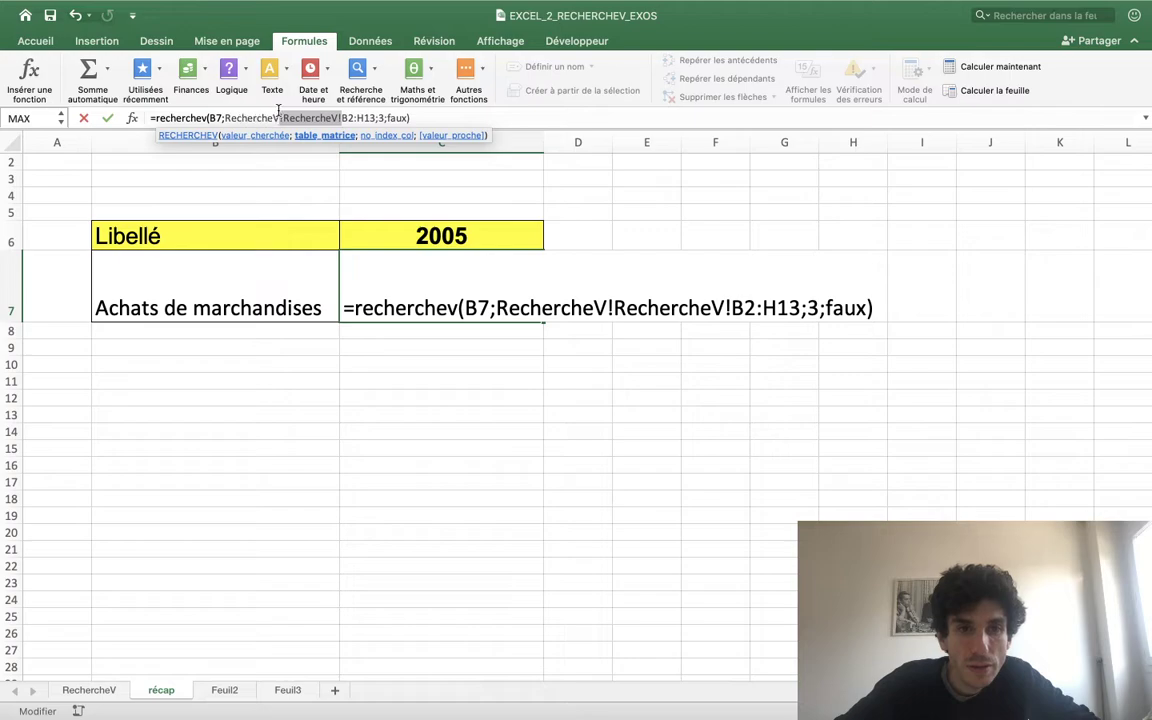
pyautogui.press('BackSpace')
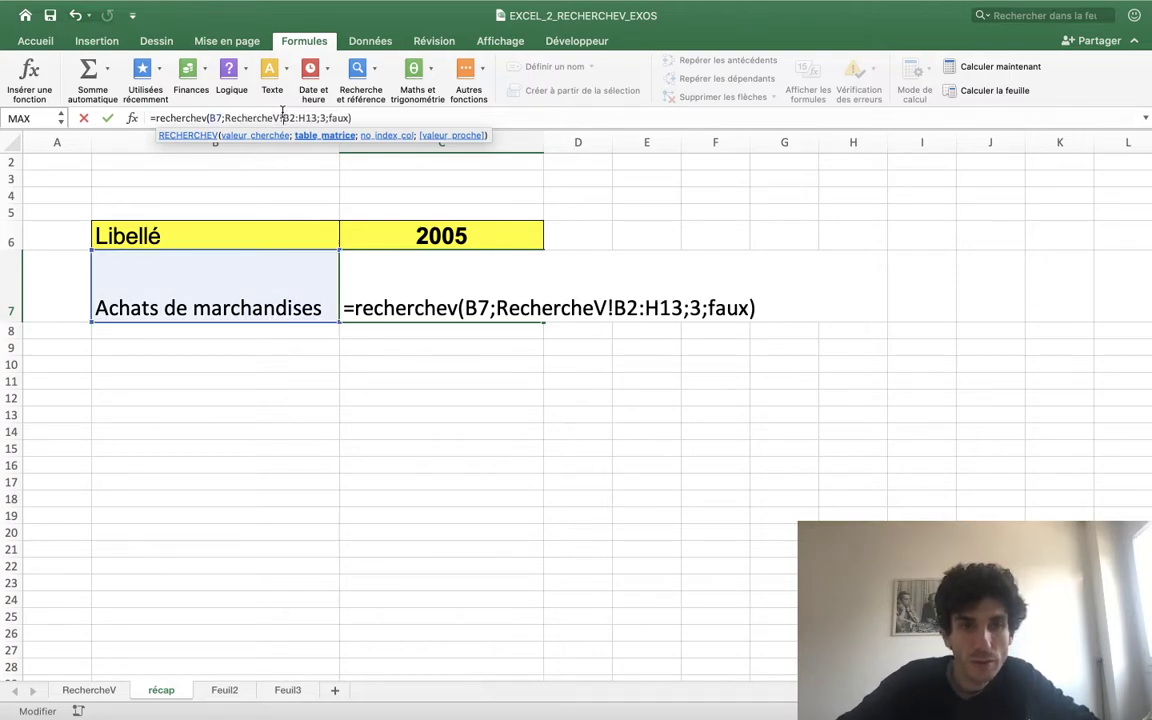
pyautogui.press('Return')
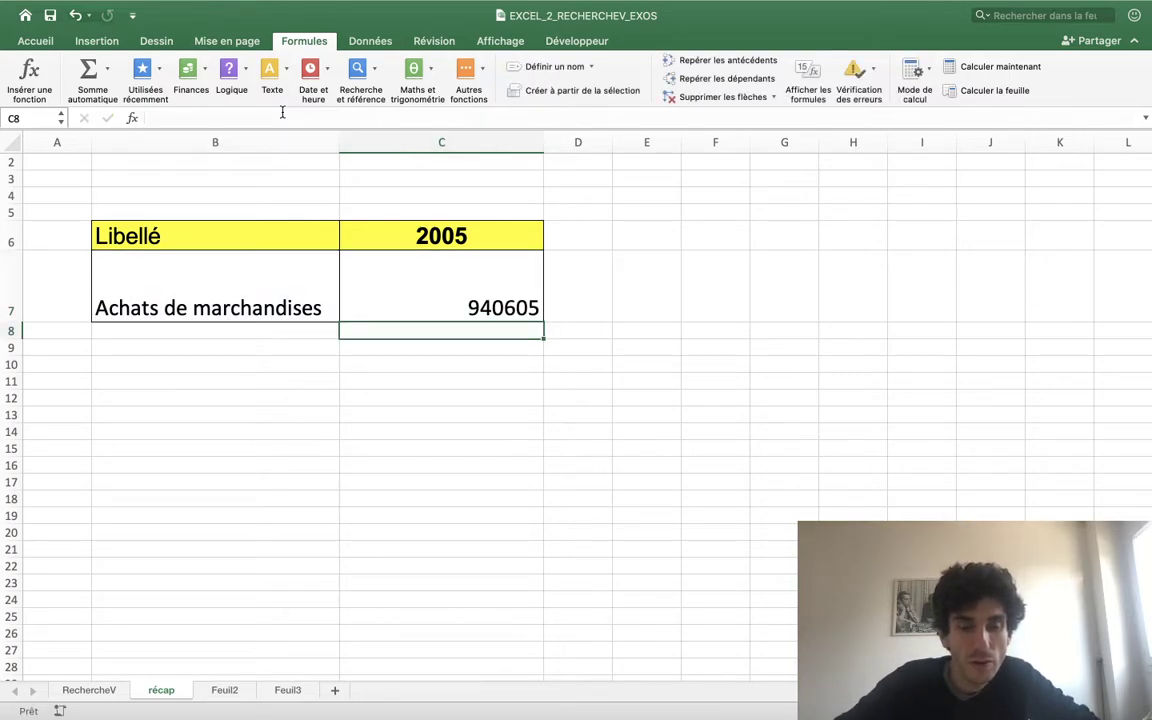
pyautogui.press('Up')
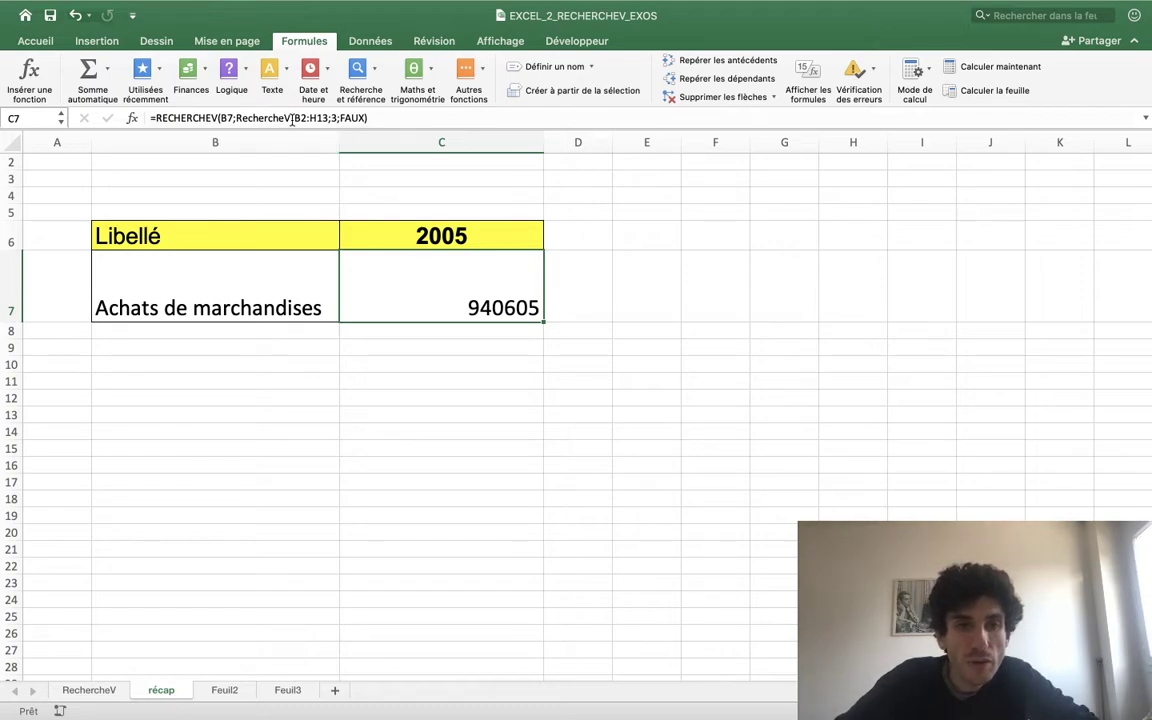
pyautogui.click(80, 690)
pyautogui.click(162, 690)
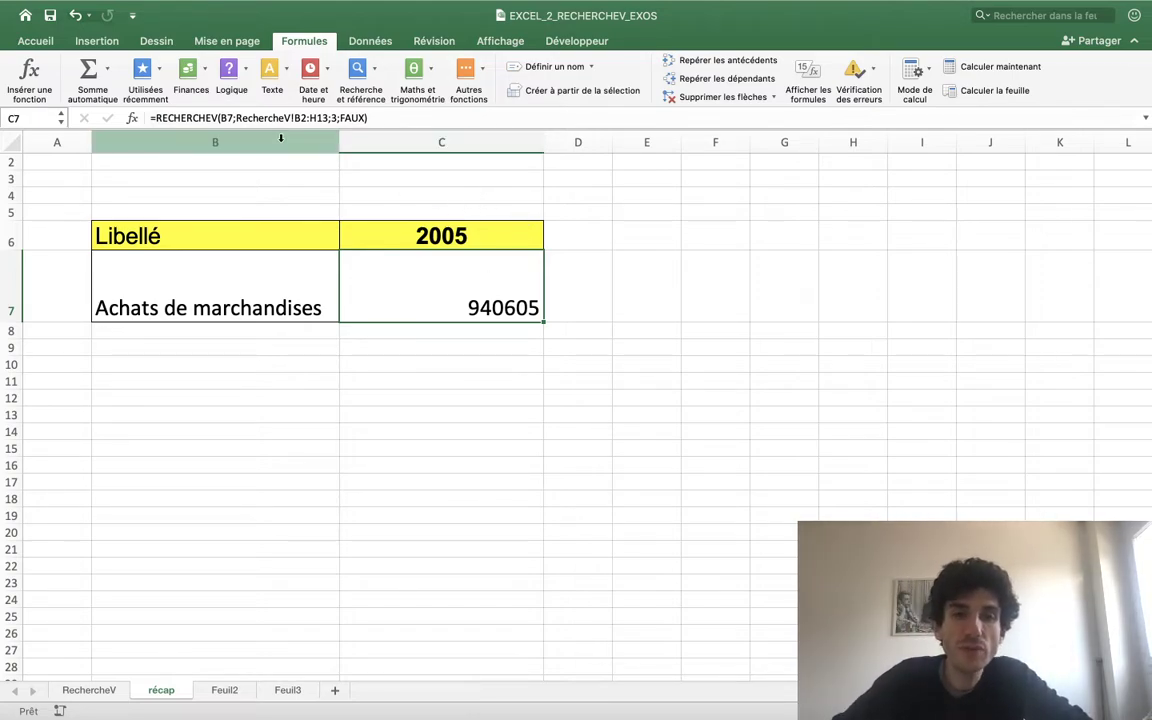
pyautogui.moveTo(372, 118); pyautogui.dragTo(100, 110)
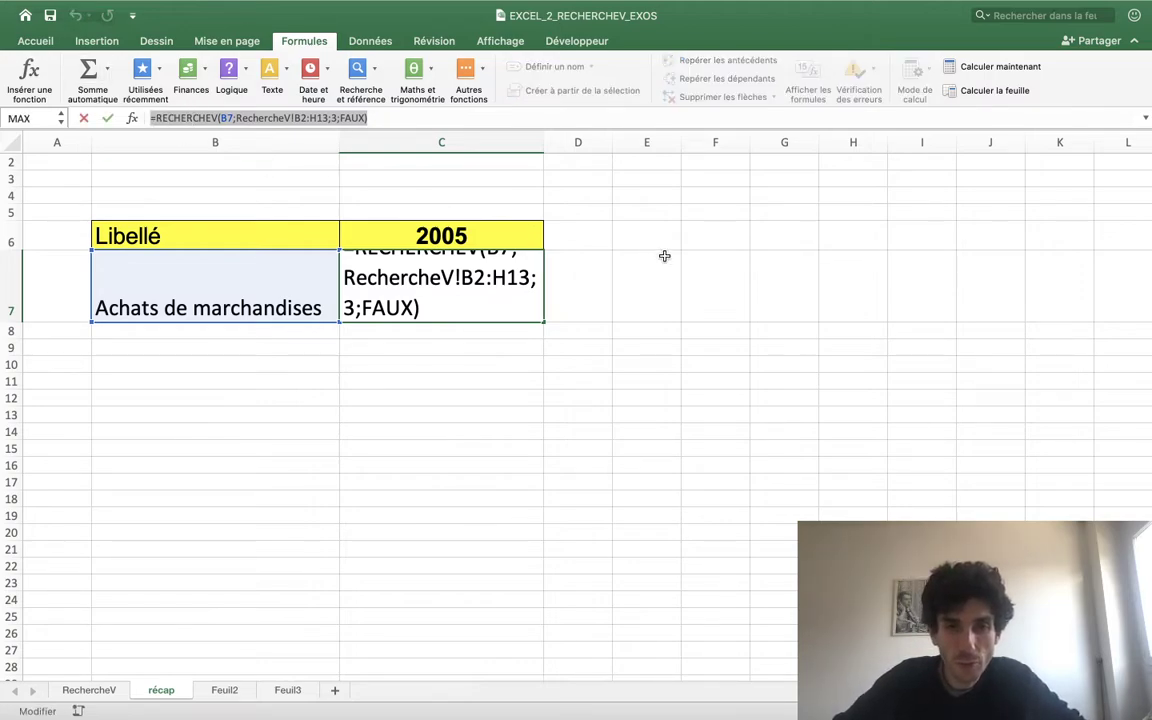
pyautogui.press('Escape')
pyautogui.click(709, 263)
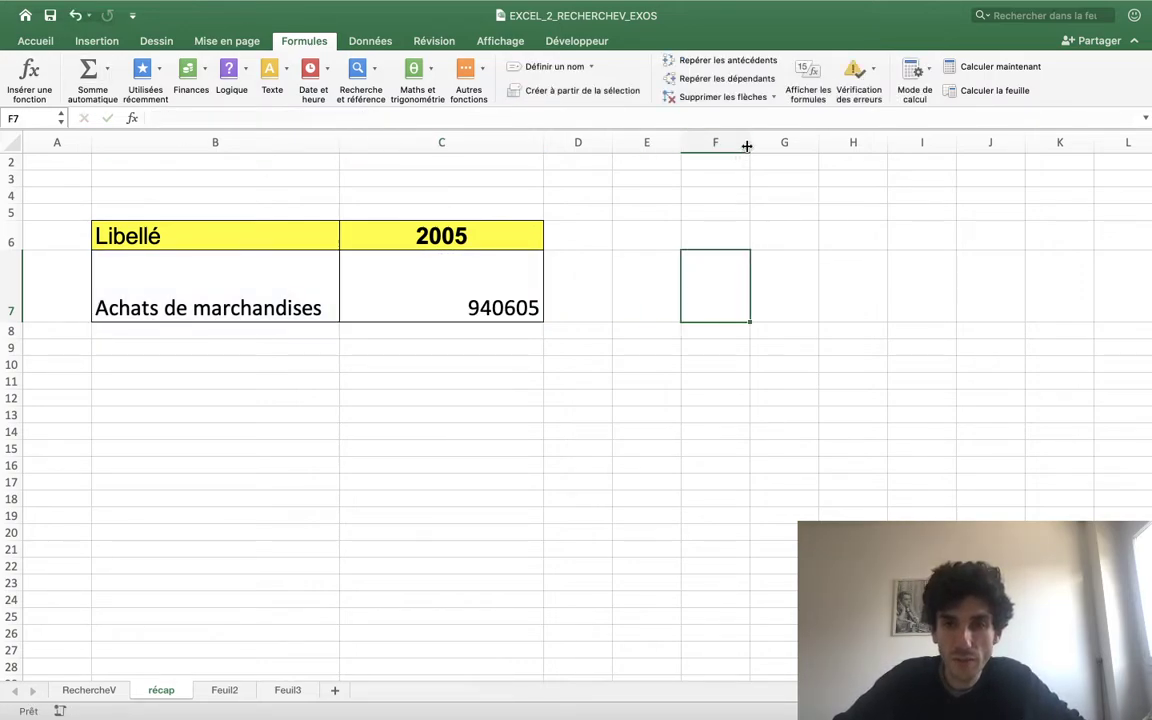
# Widen column F and paste the quoted RECHERCHEV formula text into F7.
pyautogui.moveTo(746, 146); pyautogui.dragTo(1008, 142)
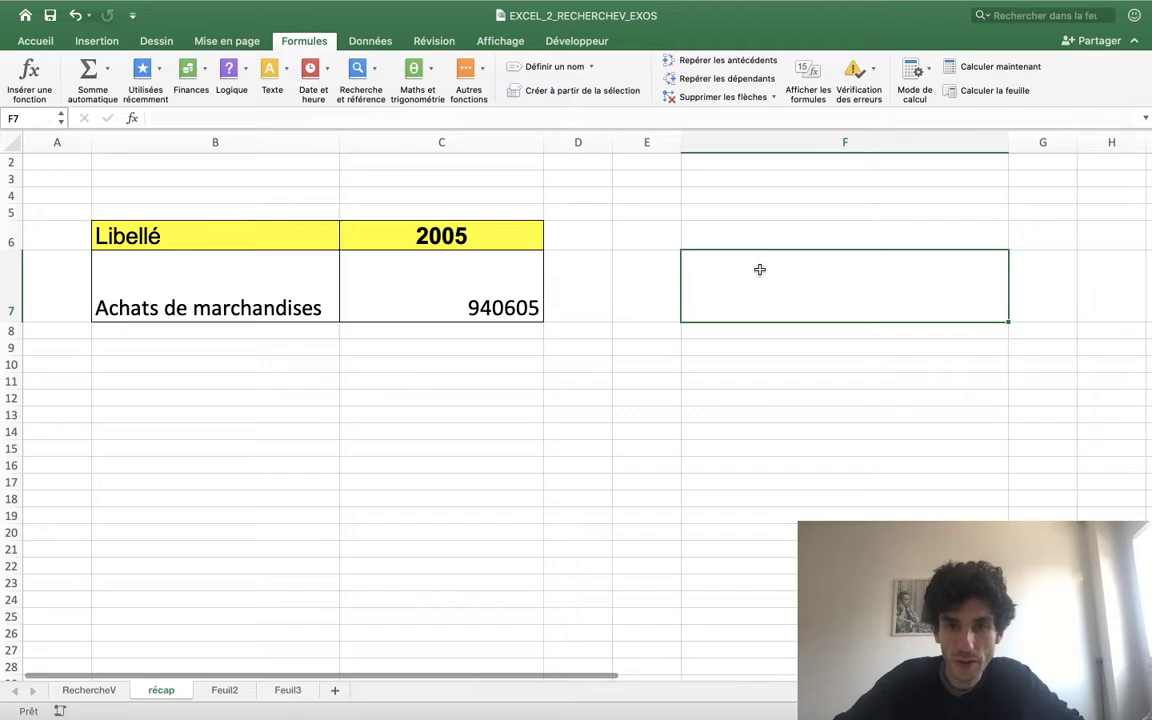
pyautogui.doubleClick(760, 269)
pyautogui.write('="')
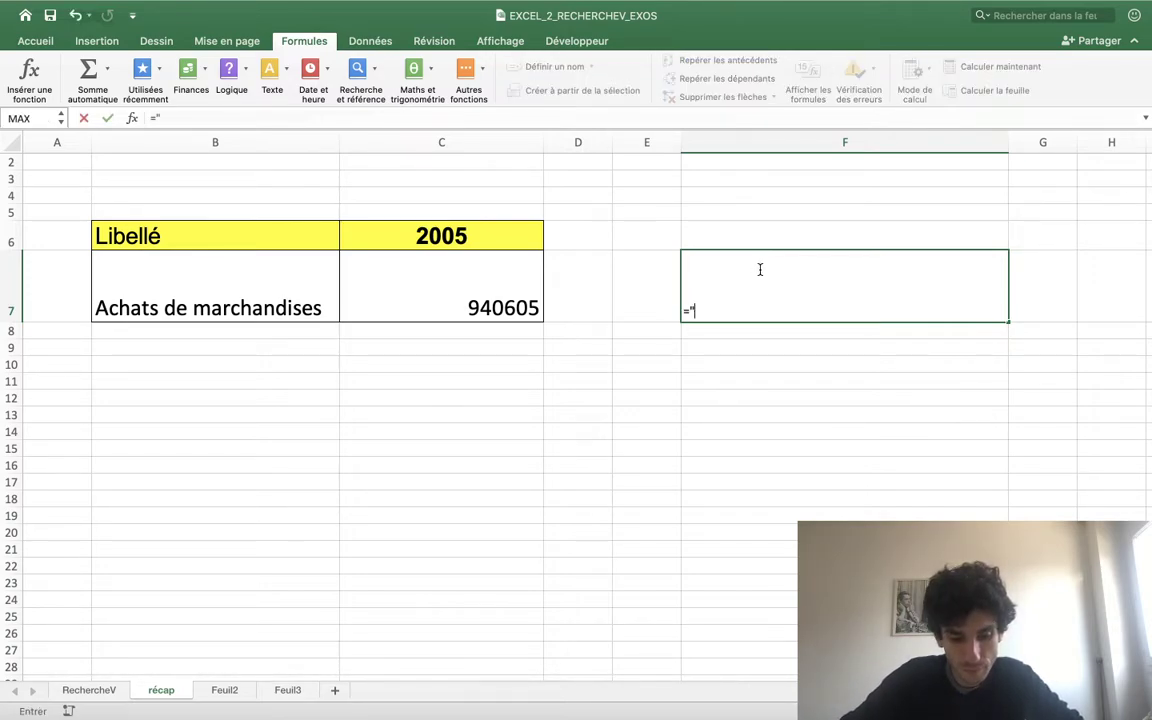
pyautogui.write('=RECHERCHEV(B7;RechercheV!B2:H13;3;FAUX)')
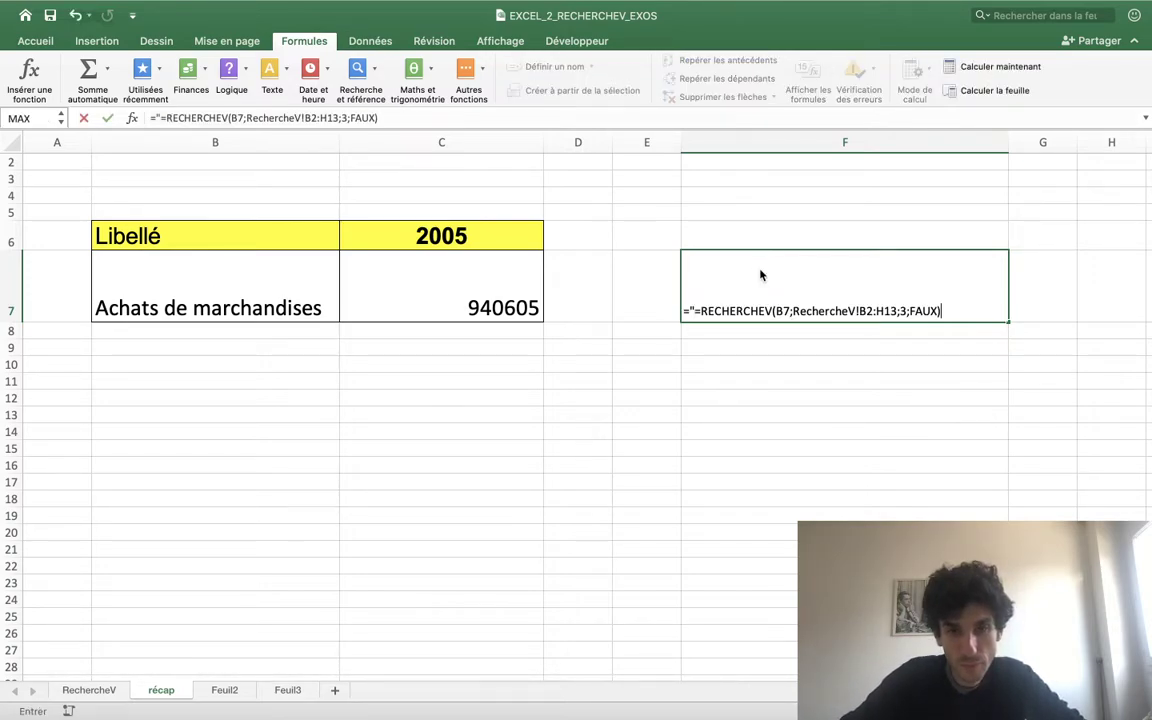
pyautogui.write('"')
pyautogui.press('Return')
pyautogui.click(684, 296)
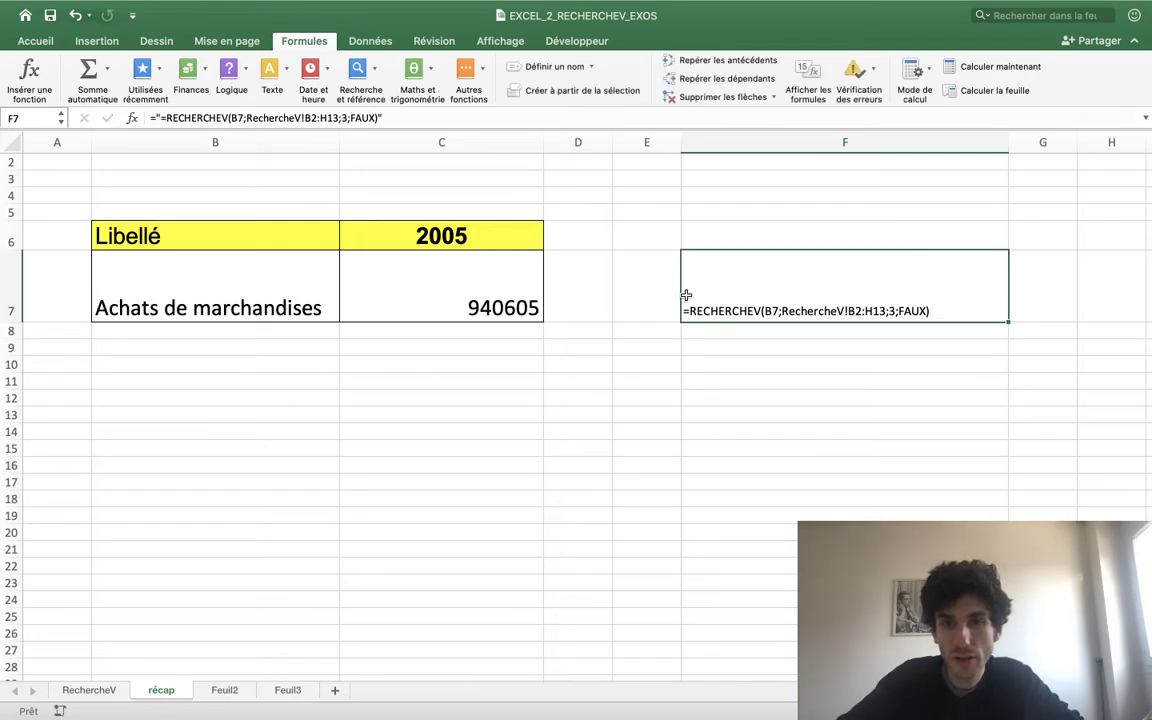
# Set F7's text to font size 22 and widen column F to fit it.
pyautogui.click(44, 43)
pyautogui.click(216, 66)
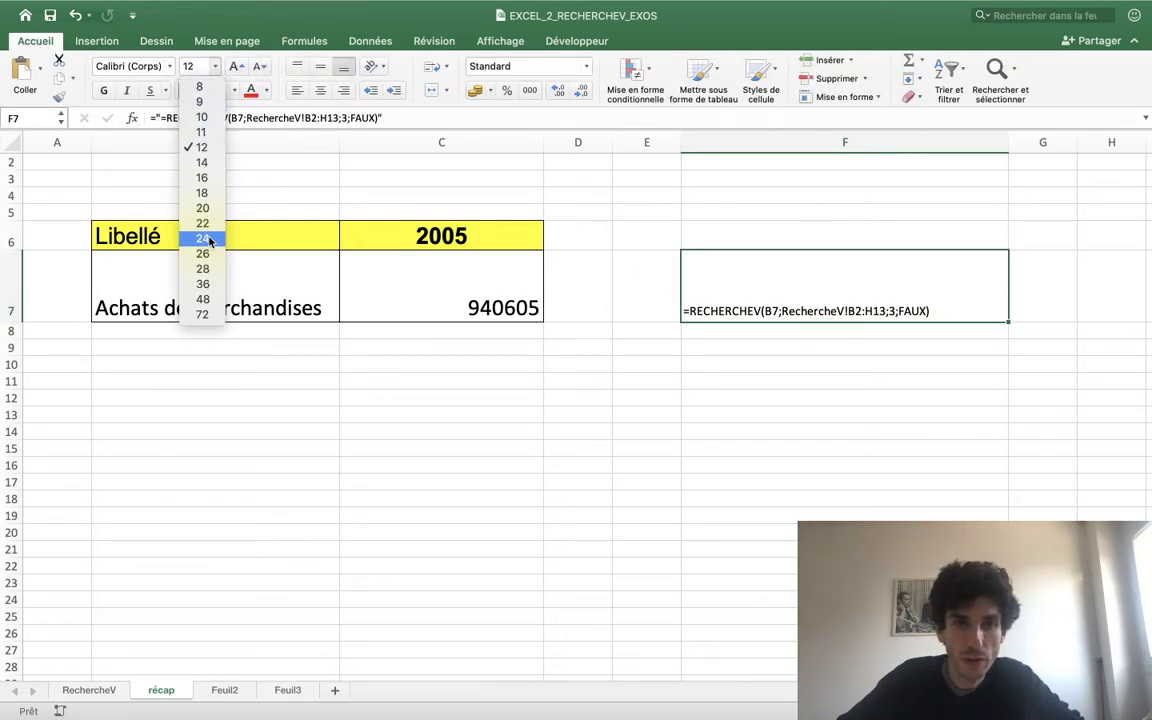
pyautogui.click(211, 221)
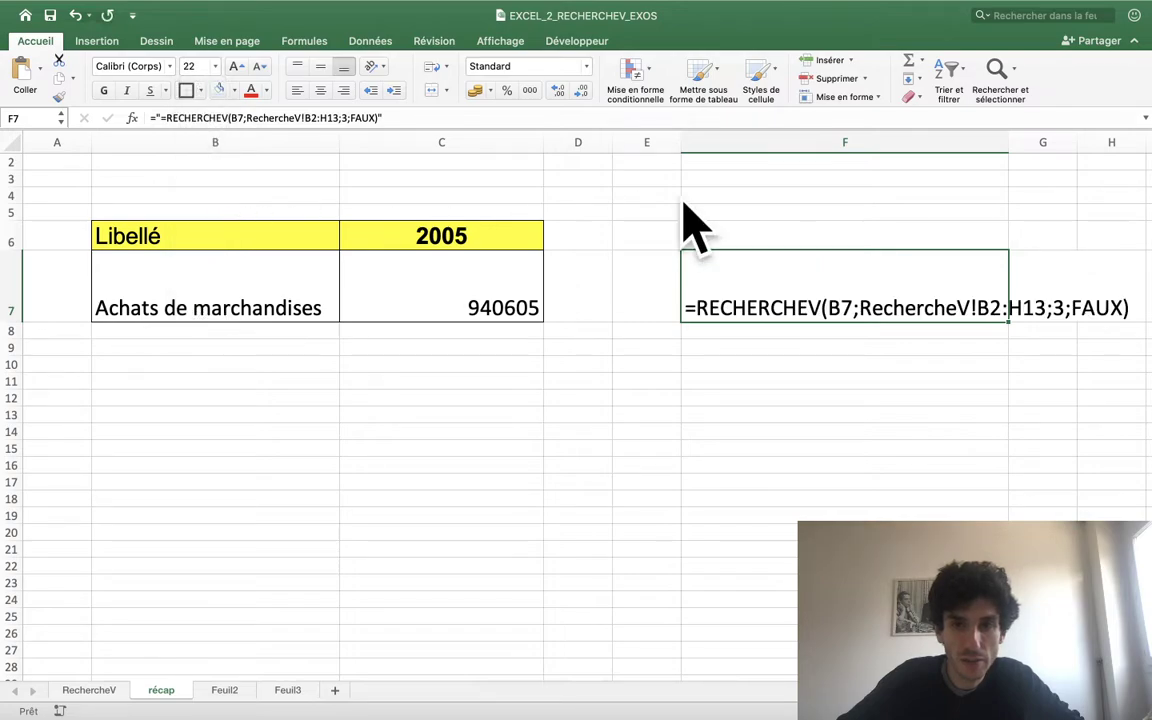
pyautogui.moveTo(1009, 143); pyautogui.dragTo(1150, 143)
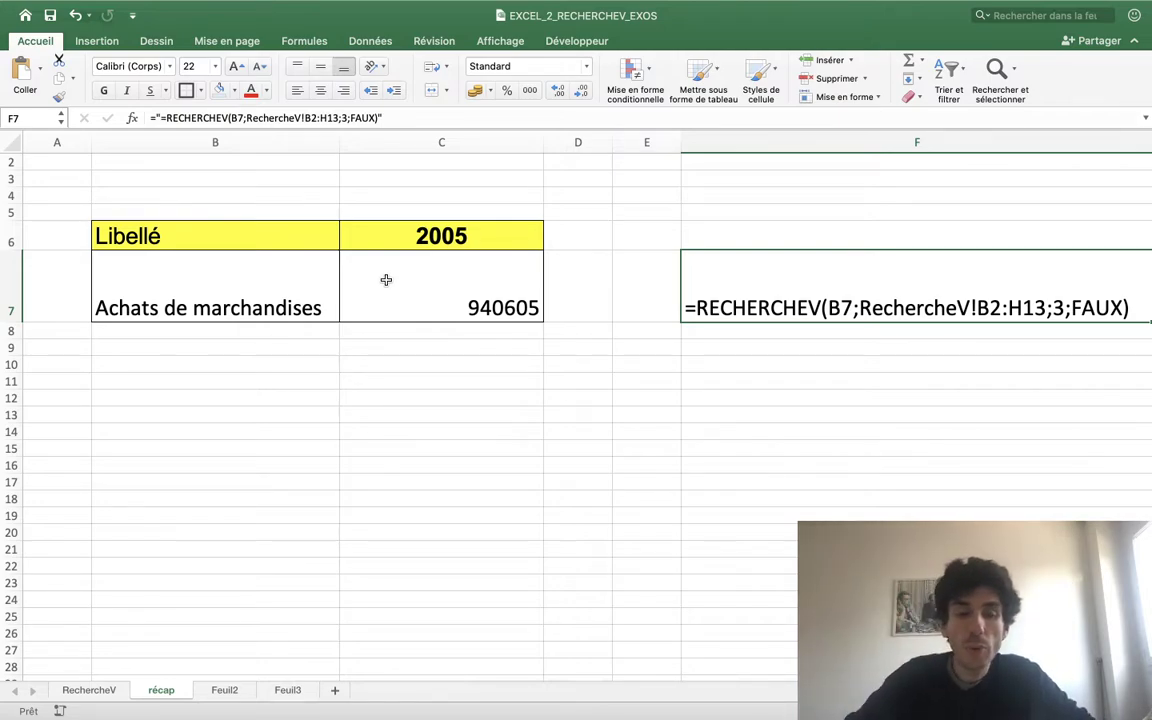
pyautogui.click(150, 282)
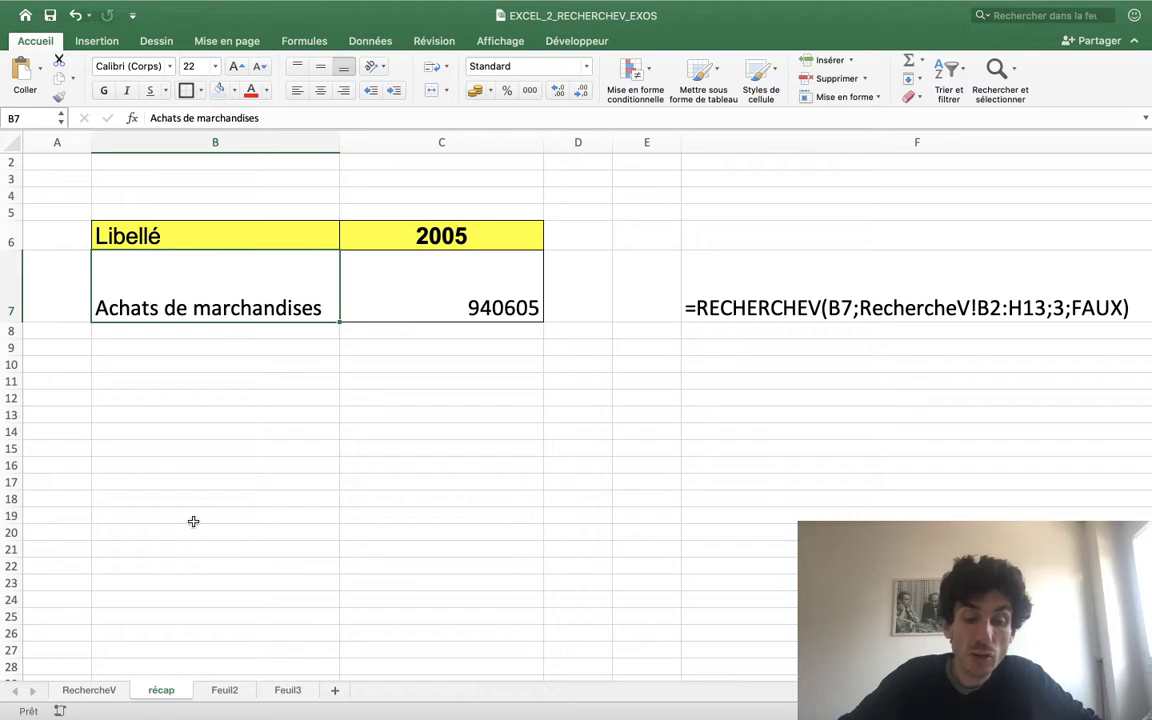
# Enter Electricité in B7 so C7 returns 31800, then check against the RechercheV sheet.
pyautogui.click(86, 690)
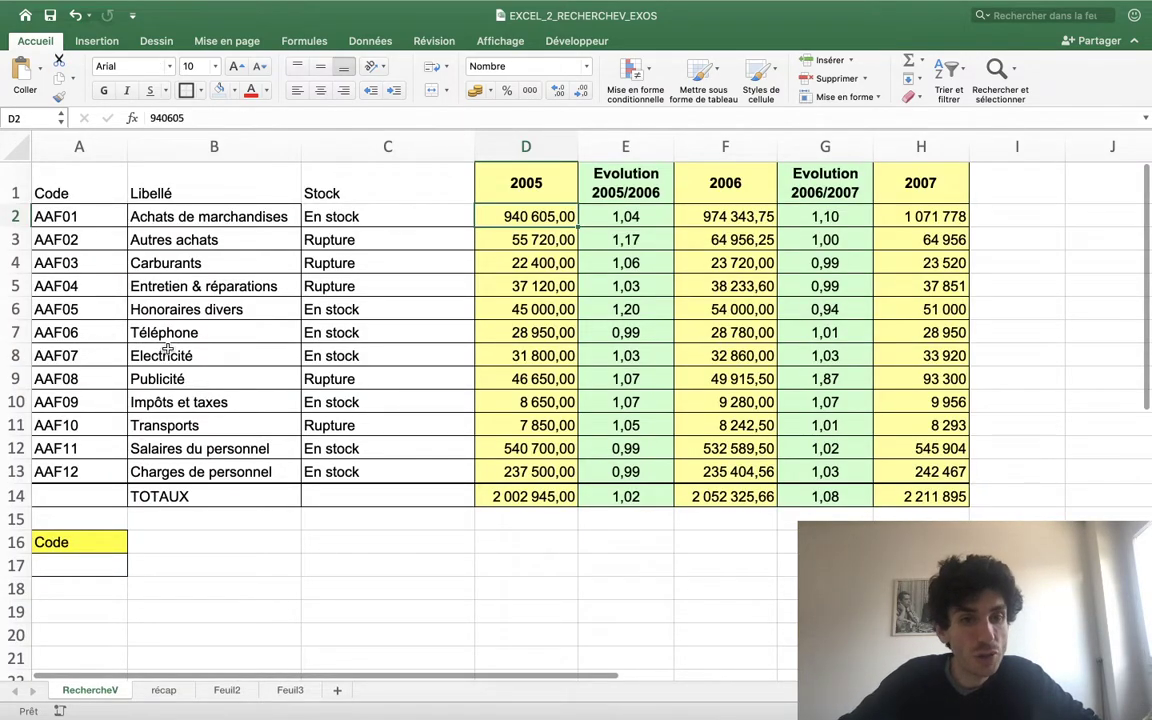
pyautogui.click(161, 690)
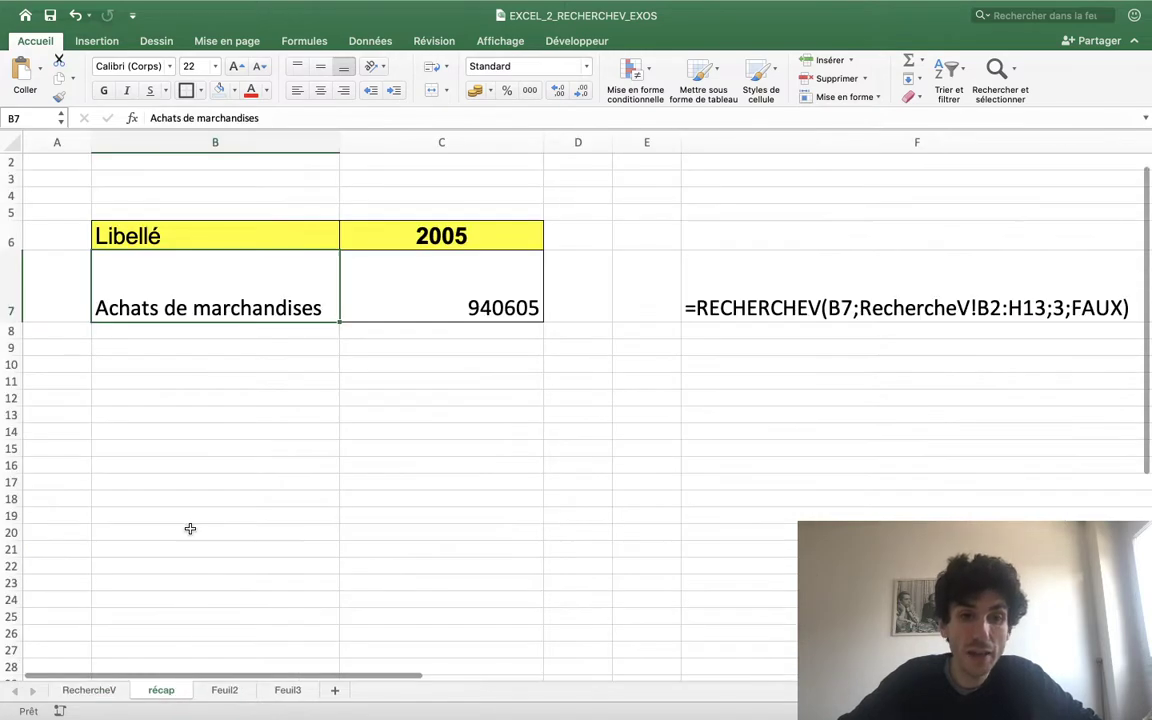
pyautogui.write('Elect')
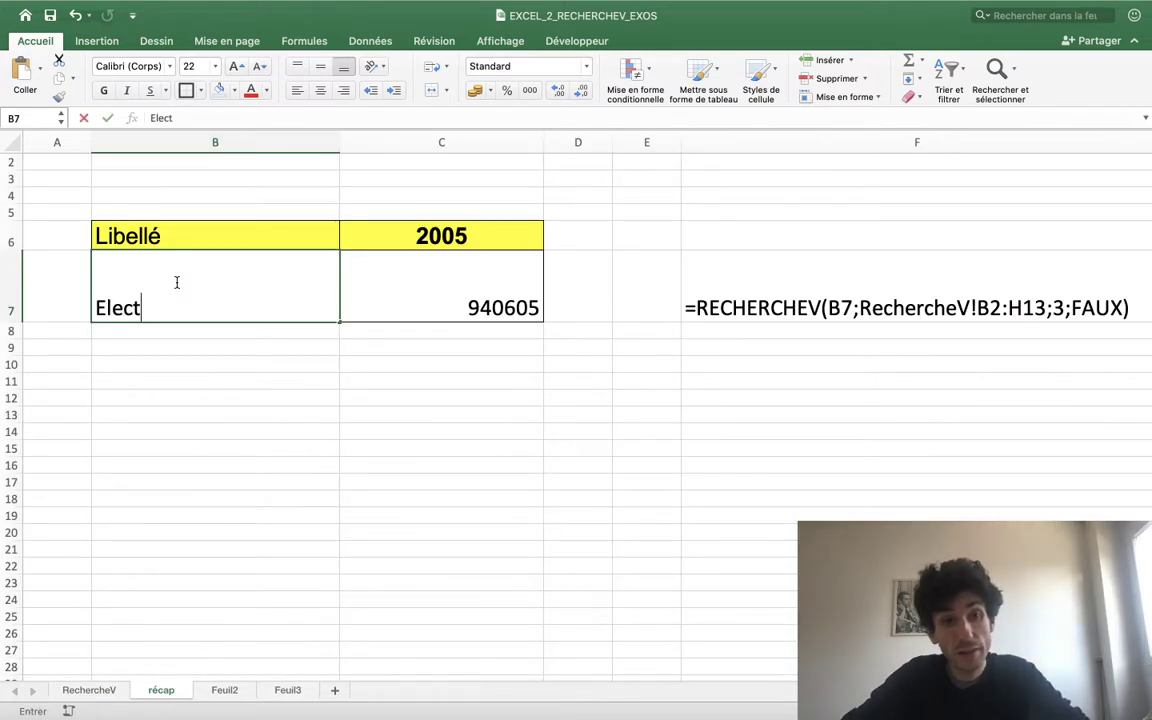
pyautogui.write('ricité')
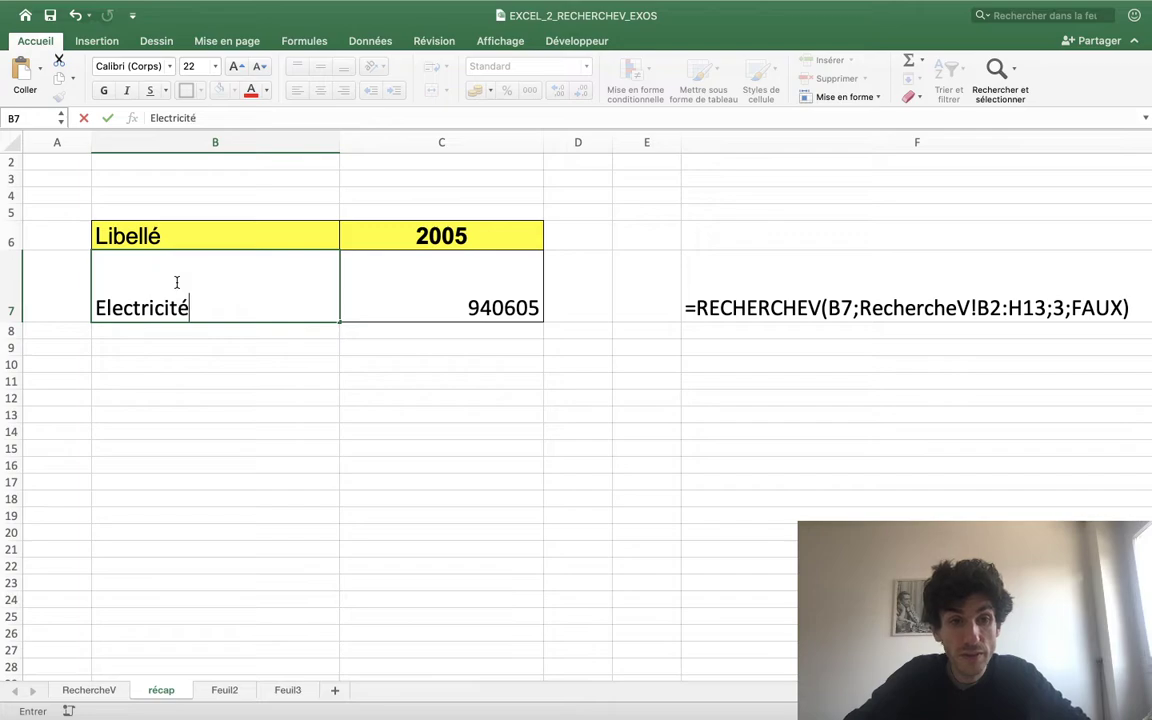
pyautogui.press('Return')
pyautogui.click(176, 282)
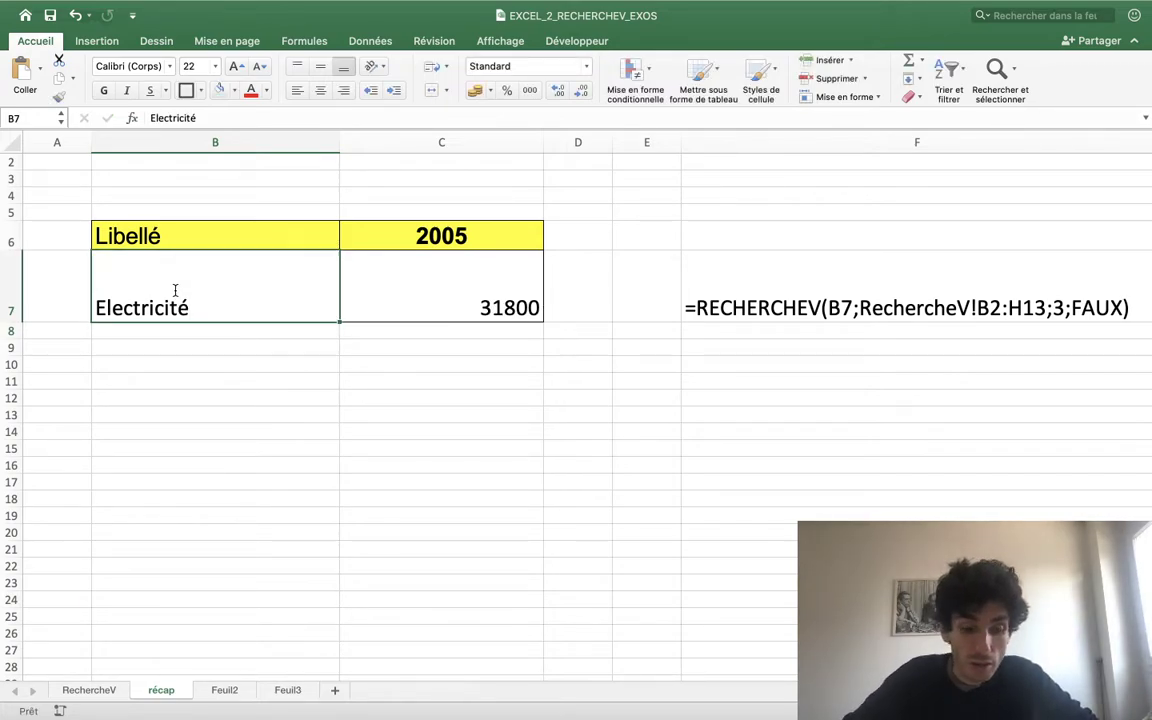
pyautogui.click(88, 690)
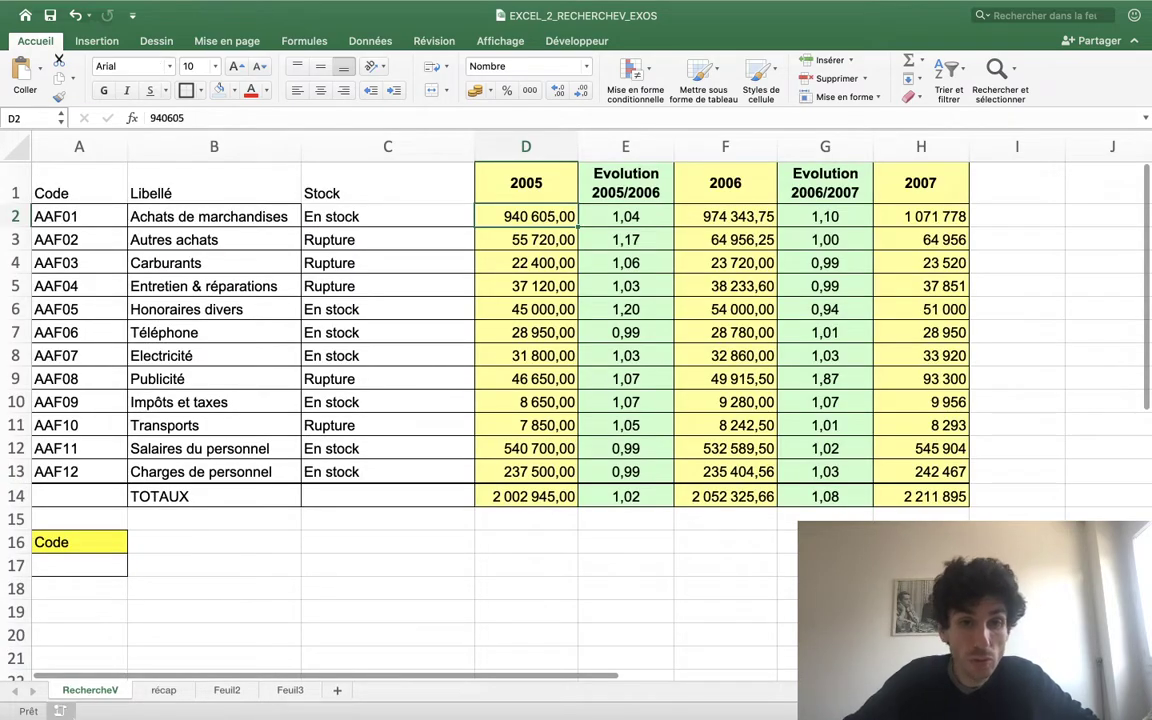
# Enter the label Impôt et taxe in B7 on the récap sheet, fixing its typo.
pyautogui.click(163, 691)
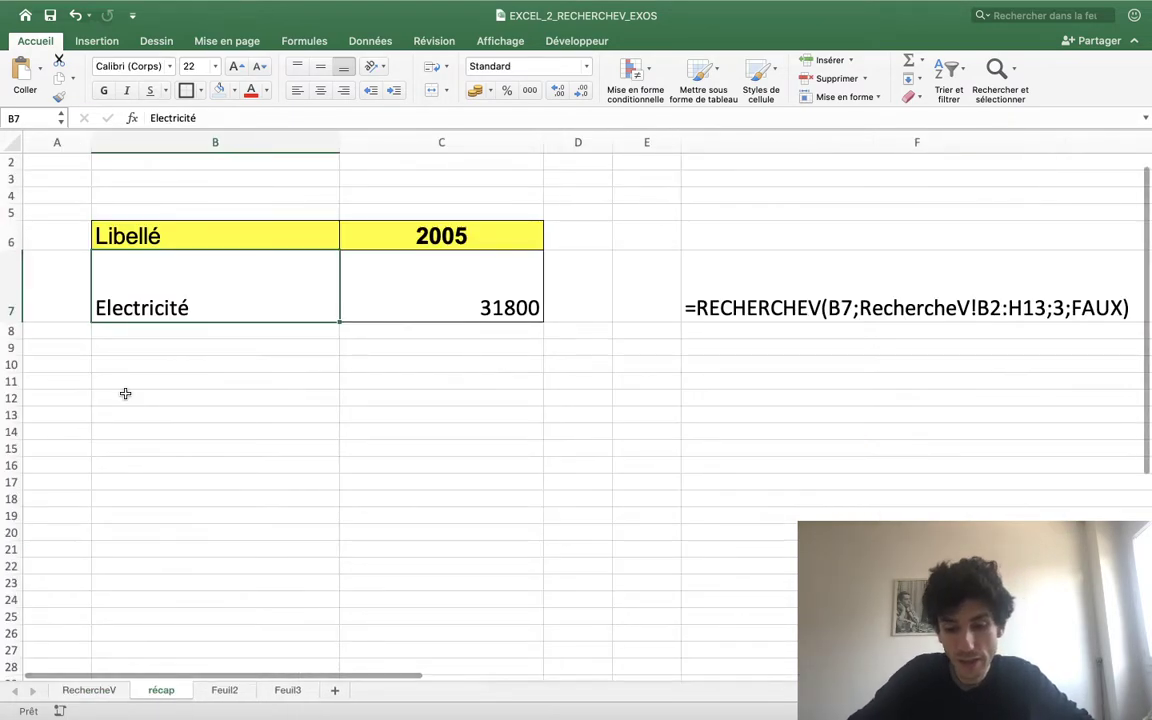
pyautogui.write('Impôt et taxd')
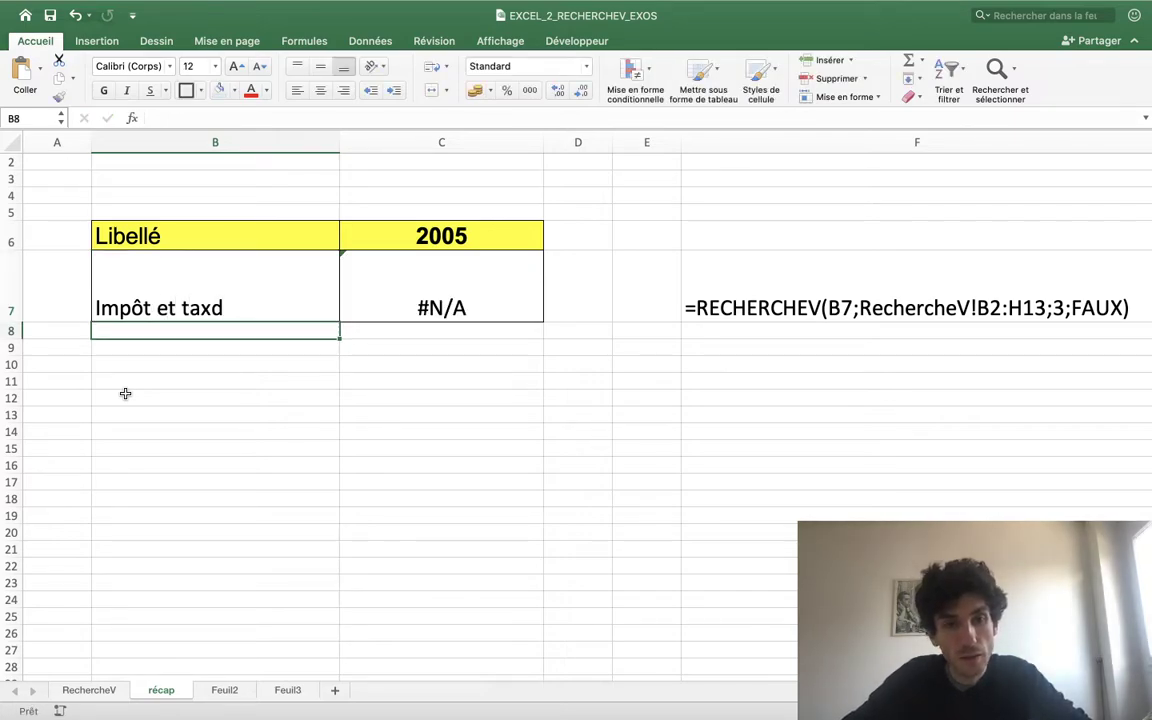
pyautogui.click(260, 307)
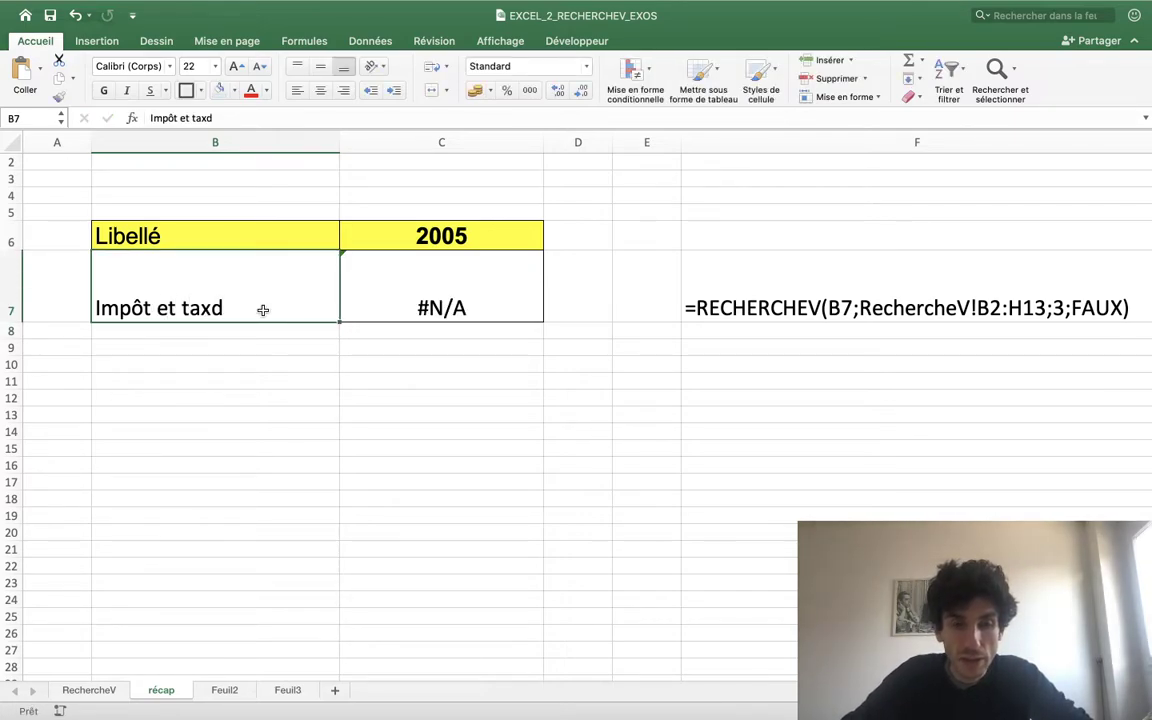
pyautogui.doubleClick(263, 310)
pyautogui.write('e')
pyautogui.press('Return')
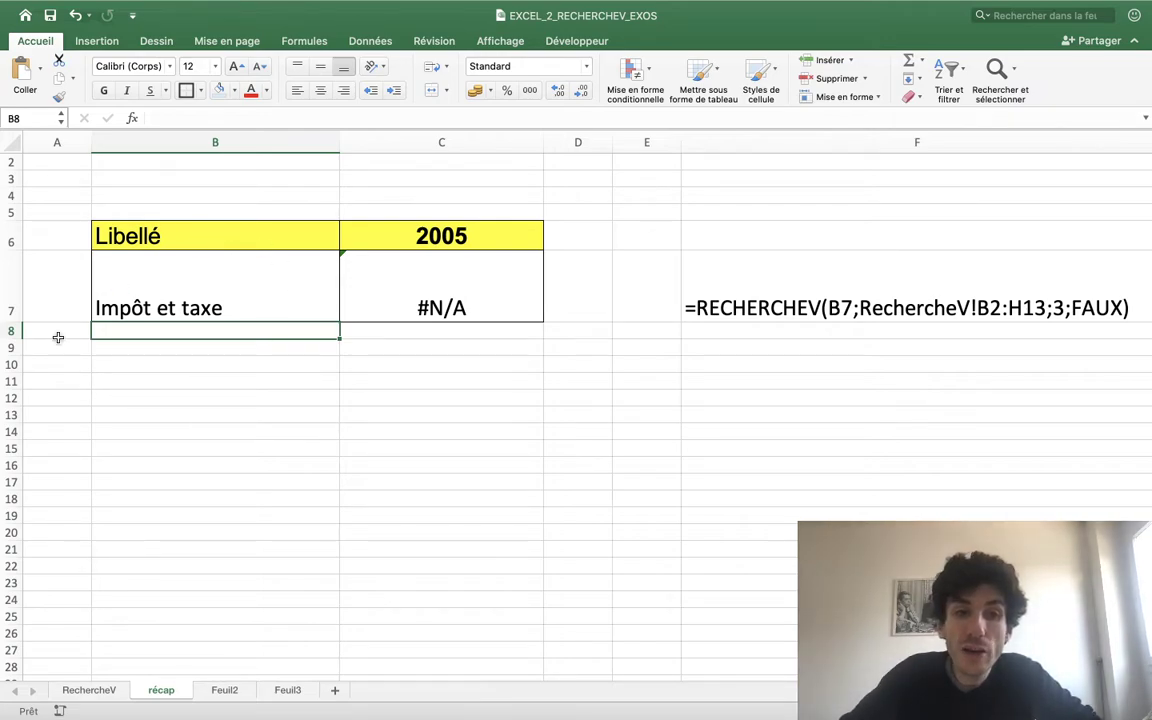
# Compare the label with the RechercheV list, then undo the B7 entry.
pyautogui.click(89, 690)
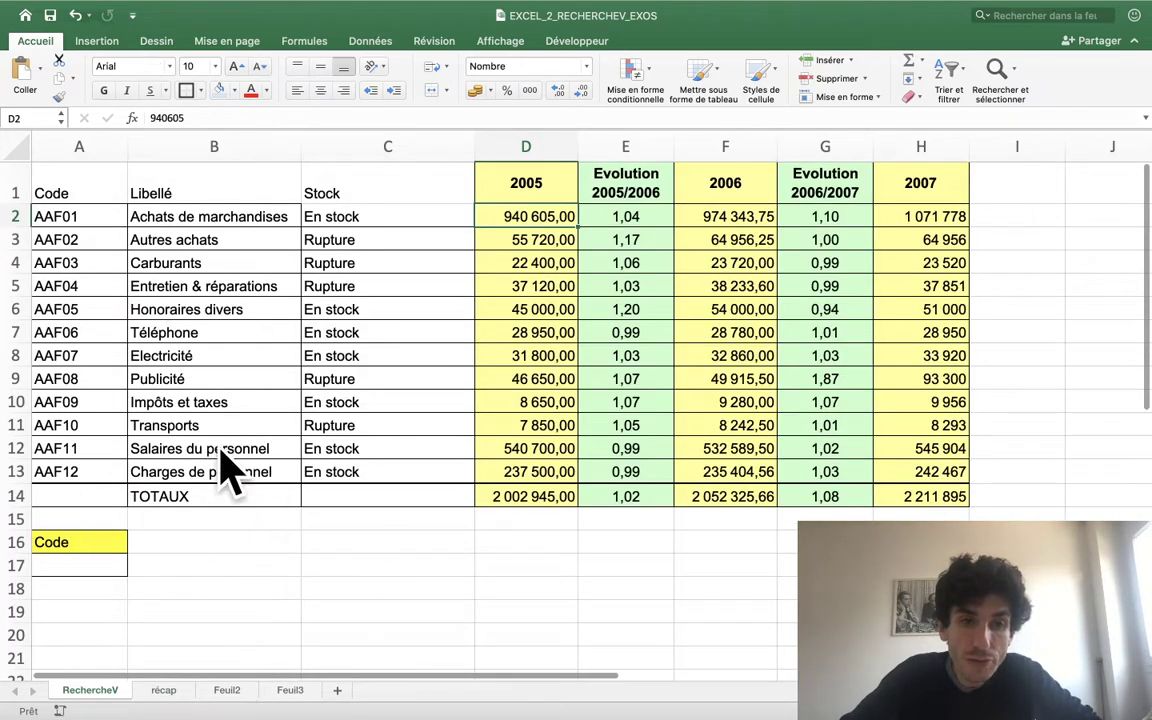
pyautogui.click(163, 692)
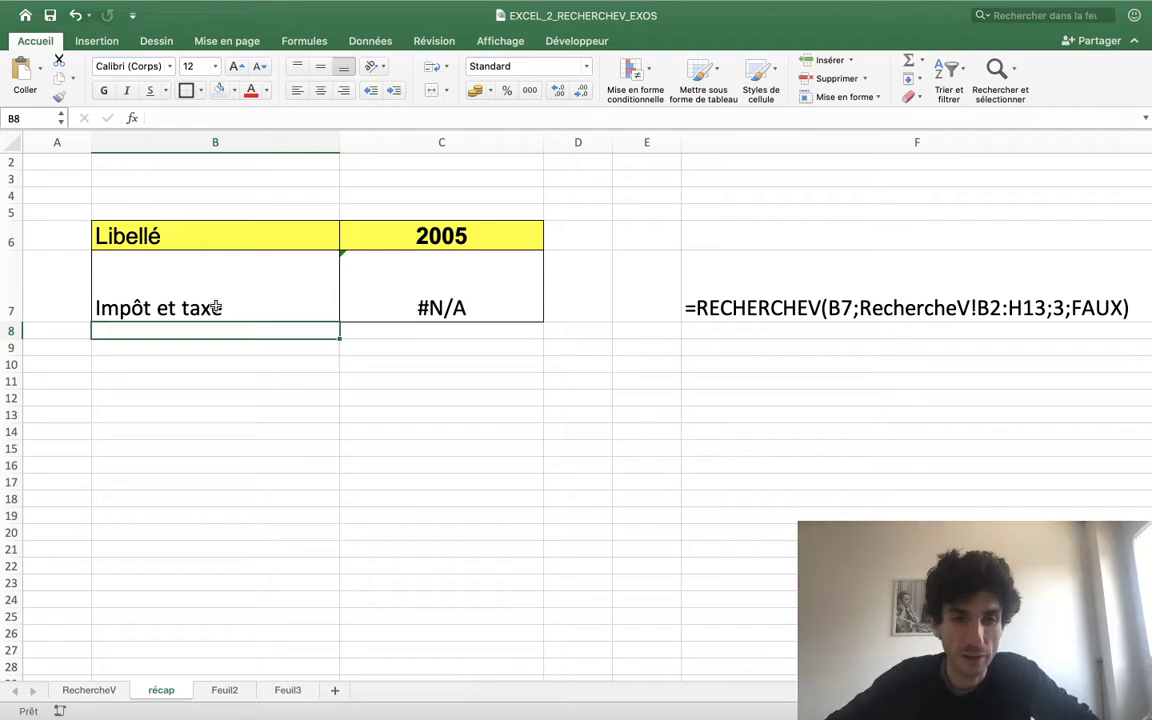
pyautogui.click(215, 308)
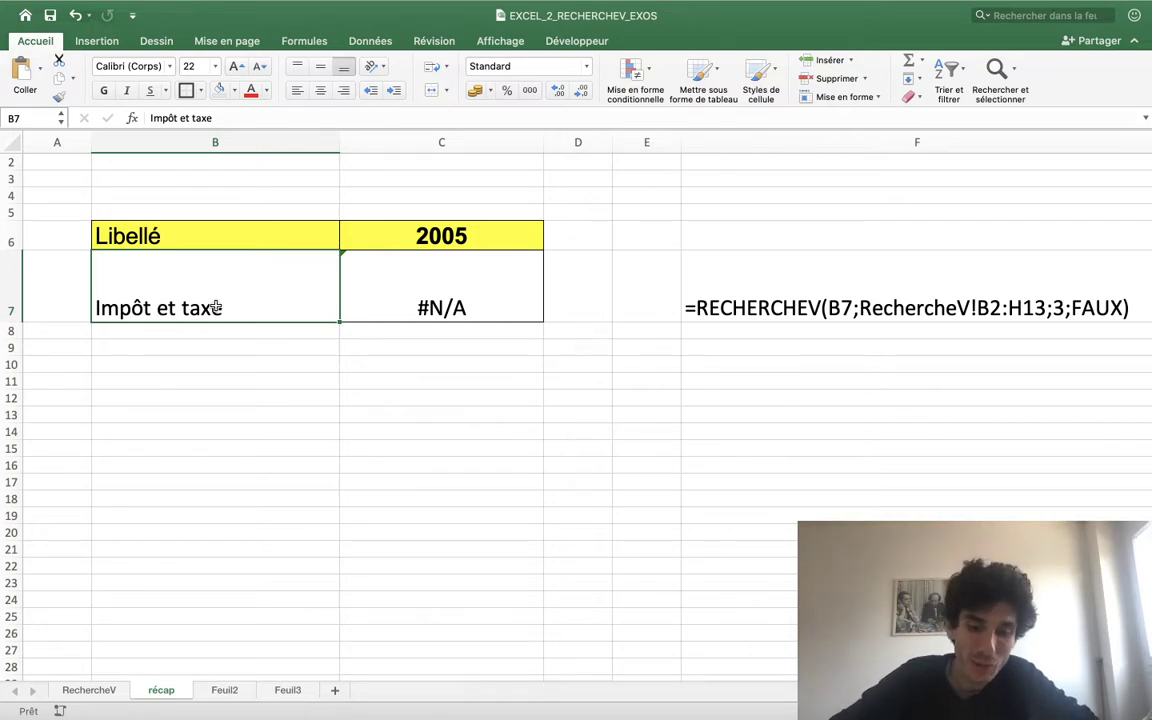
pyautogui.hotkey('ctrl', 'z')
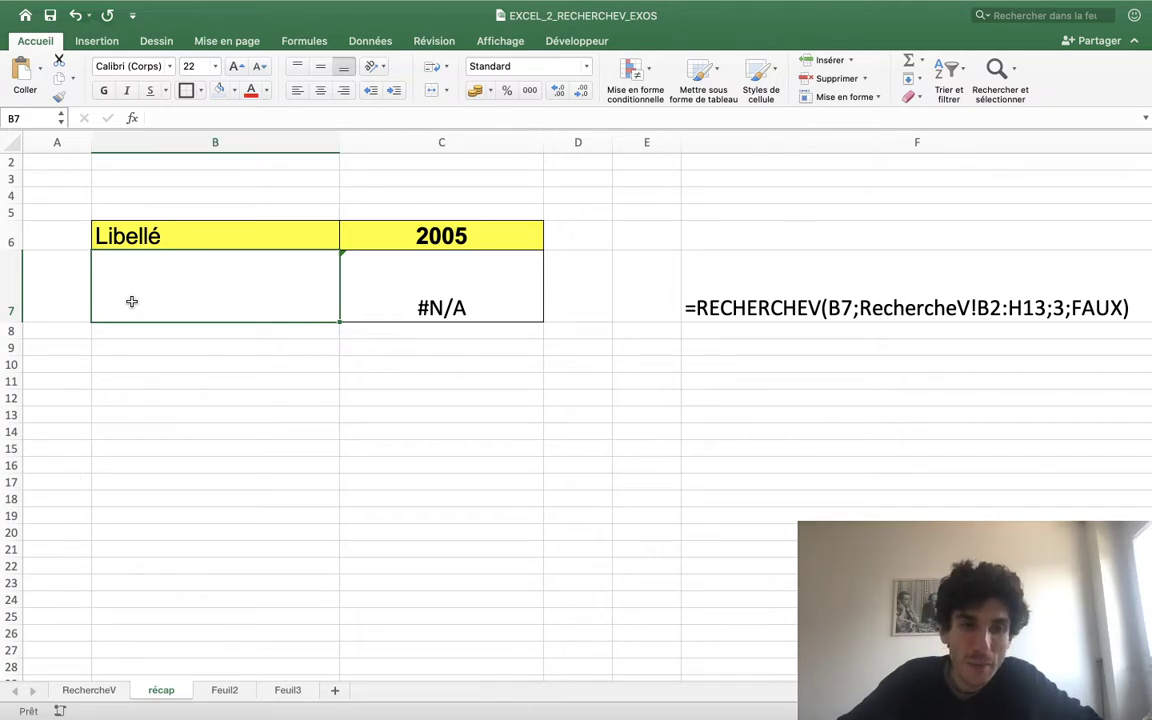
# Select the empty B7 cell on the récap sheet and show the Données ribbon.
pyautogui.click(68, 690)
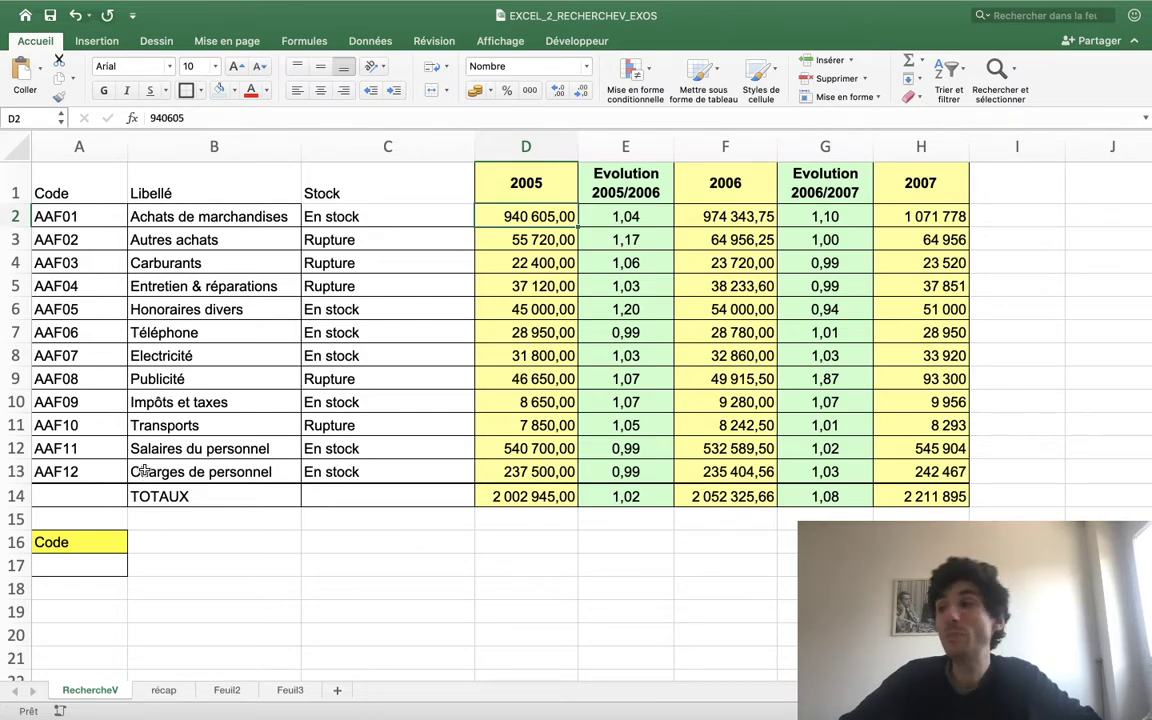
pyautogui.click(163, 690)
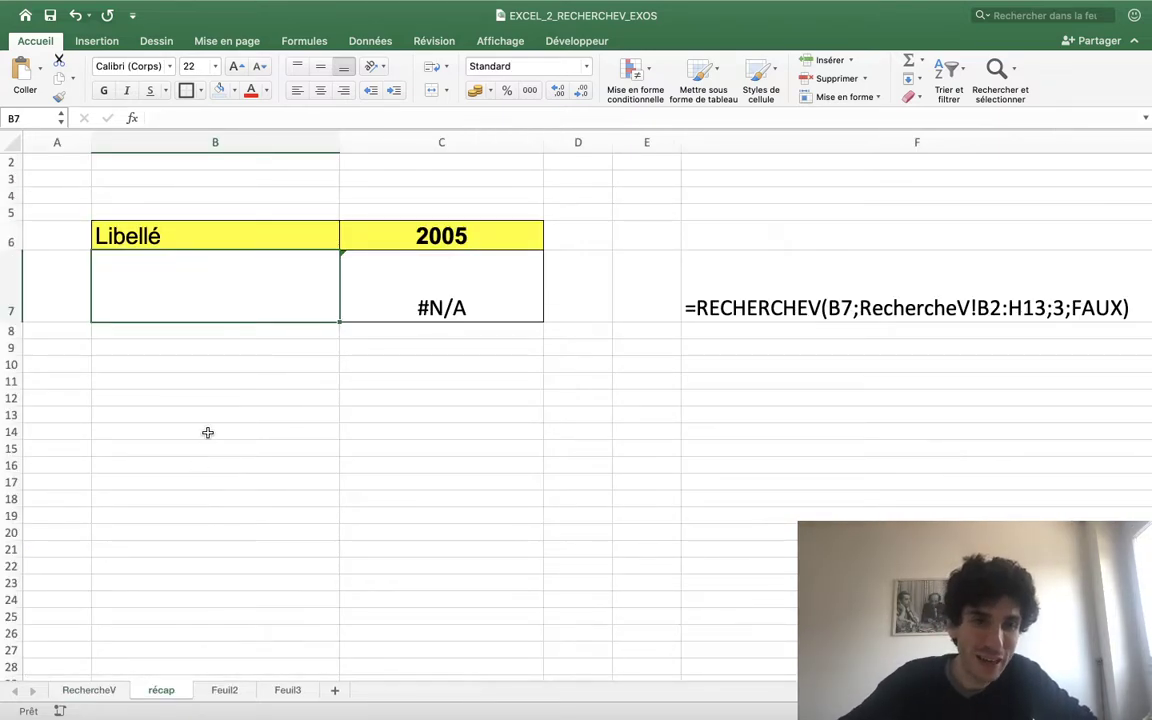
pyautogui.click(193, 365)
pyautogui.click(193, 288)
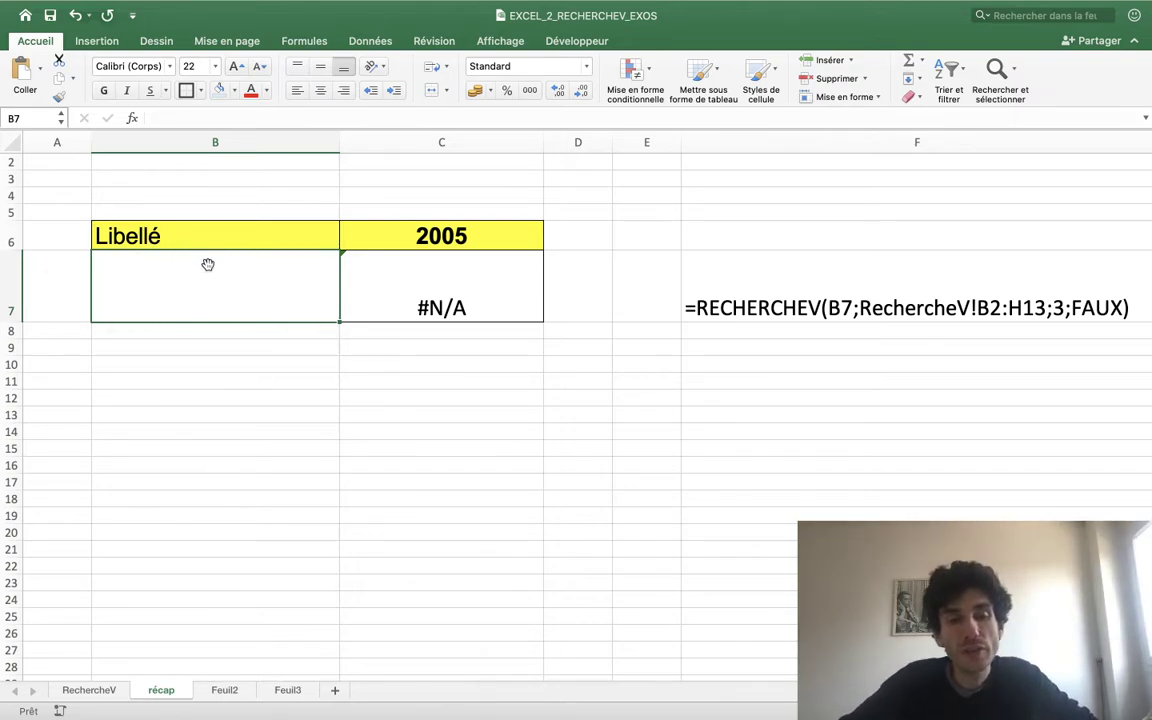
pyautogui.click(367, 41)
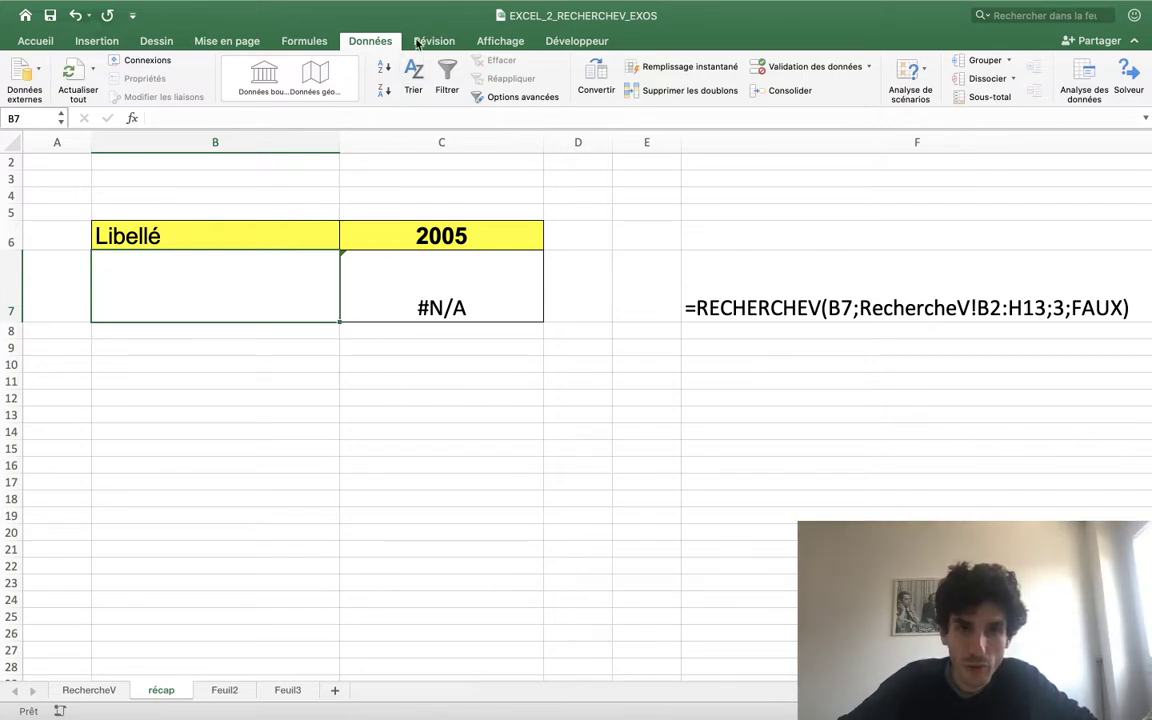
# Open Validation des données for B7 and set Autoriser to Liste.
pyautogui.click(795, 70)
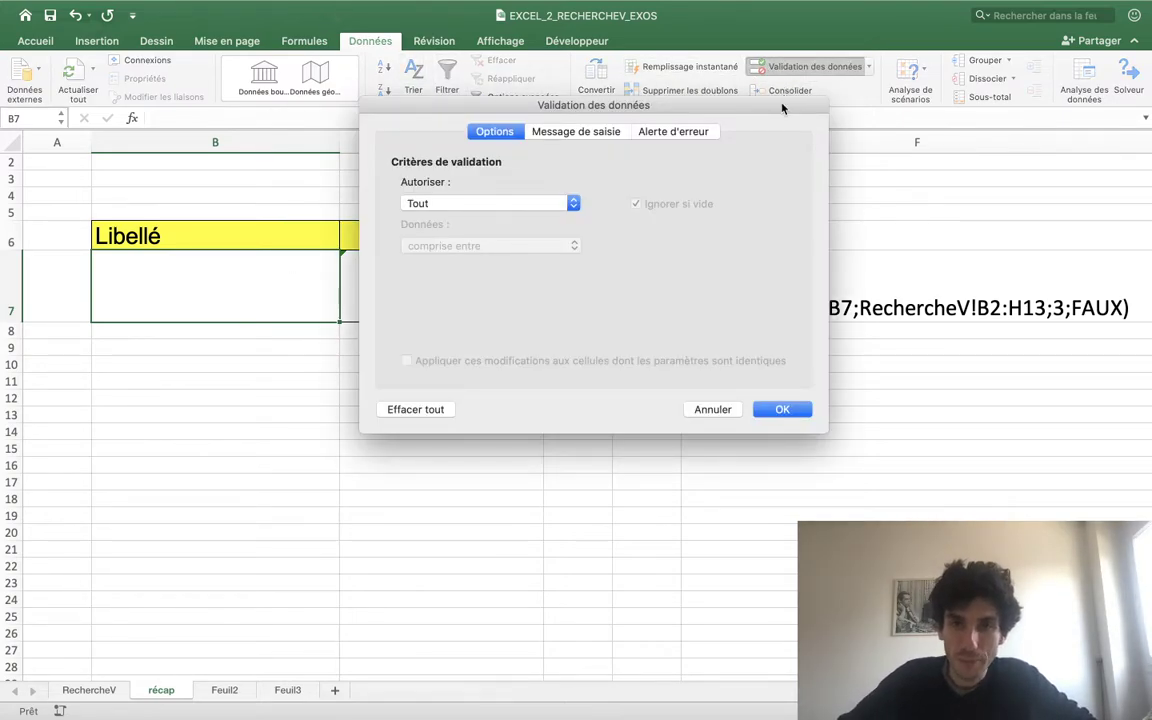
pyautogui.moveTo(783, 107); pyautogui.dragTo(1016, 186)
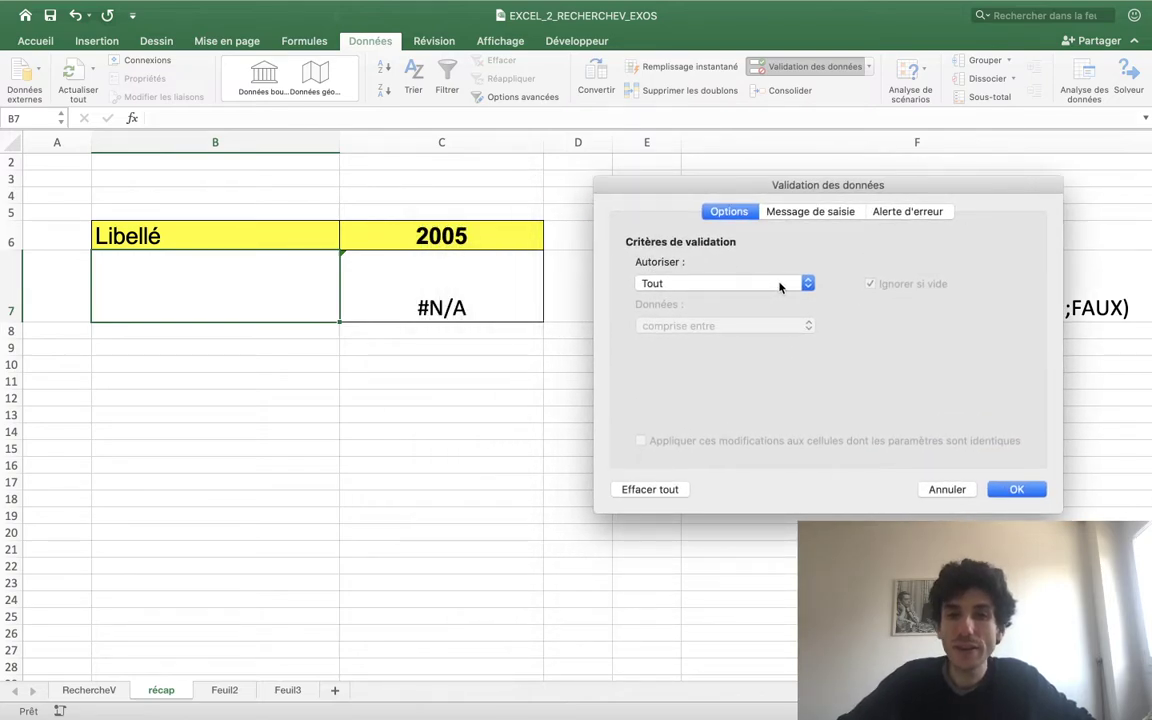
pyautogui.click(780, 287)
pyautogui.click(783, 285)
pyautogui.click(775, 287)
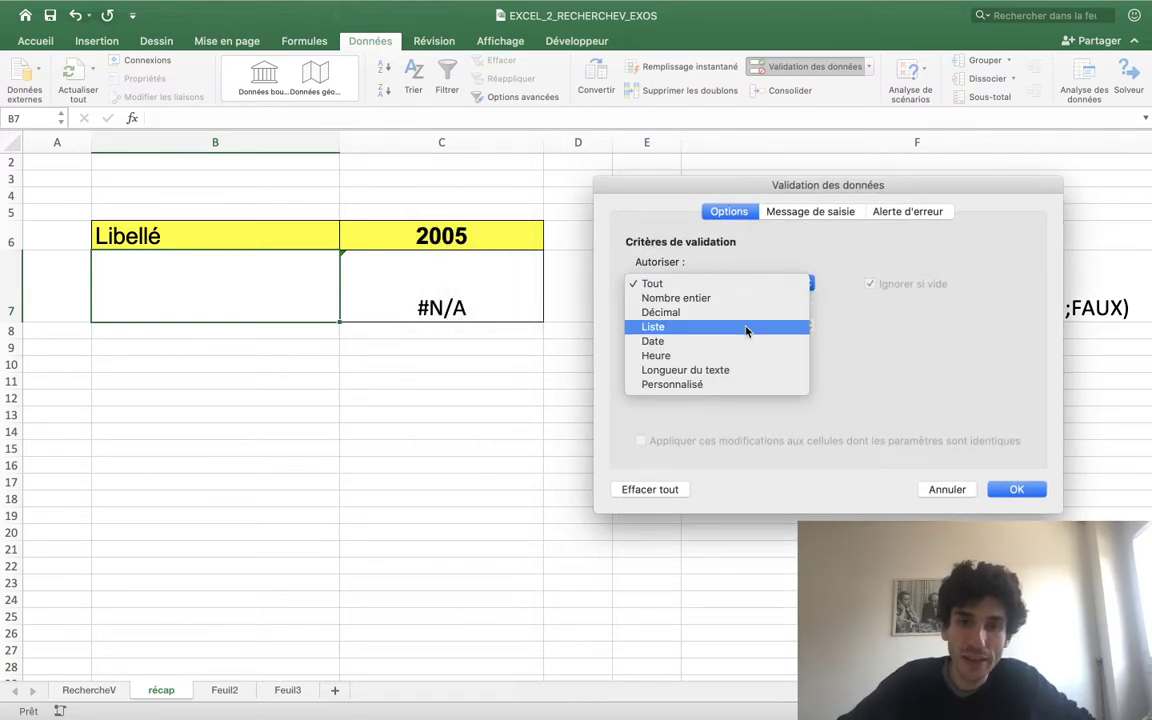
pyautogui.click(746, 328)
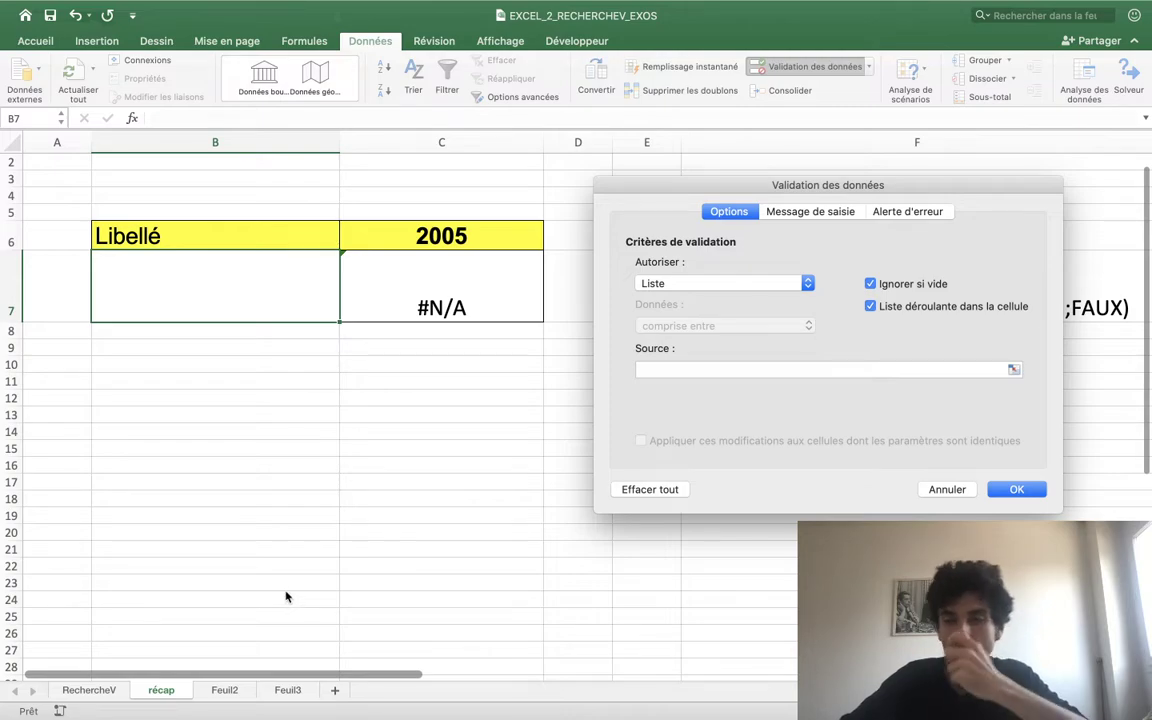
pyautogui.click(783, 283)
pyautogui.click(783, 283)
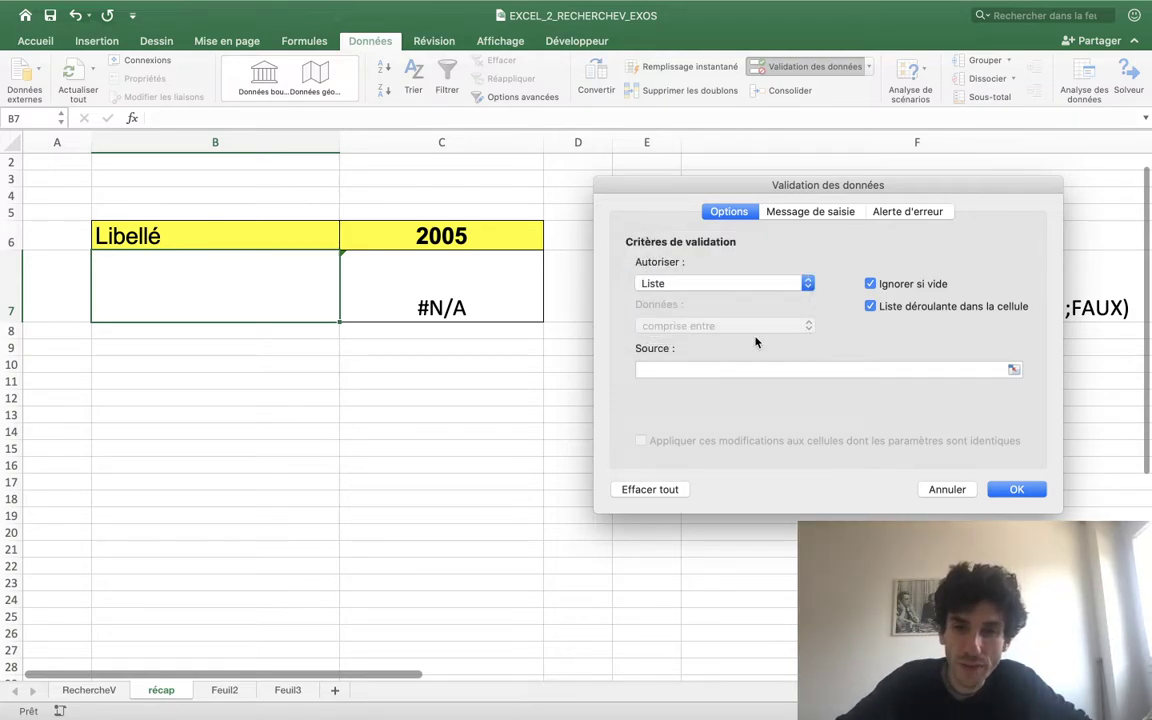
# Activate the Source field and collapse the dialog to pick cells on the sheet.
pyautogui.click(688, 370)
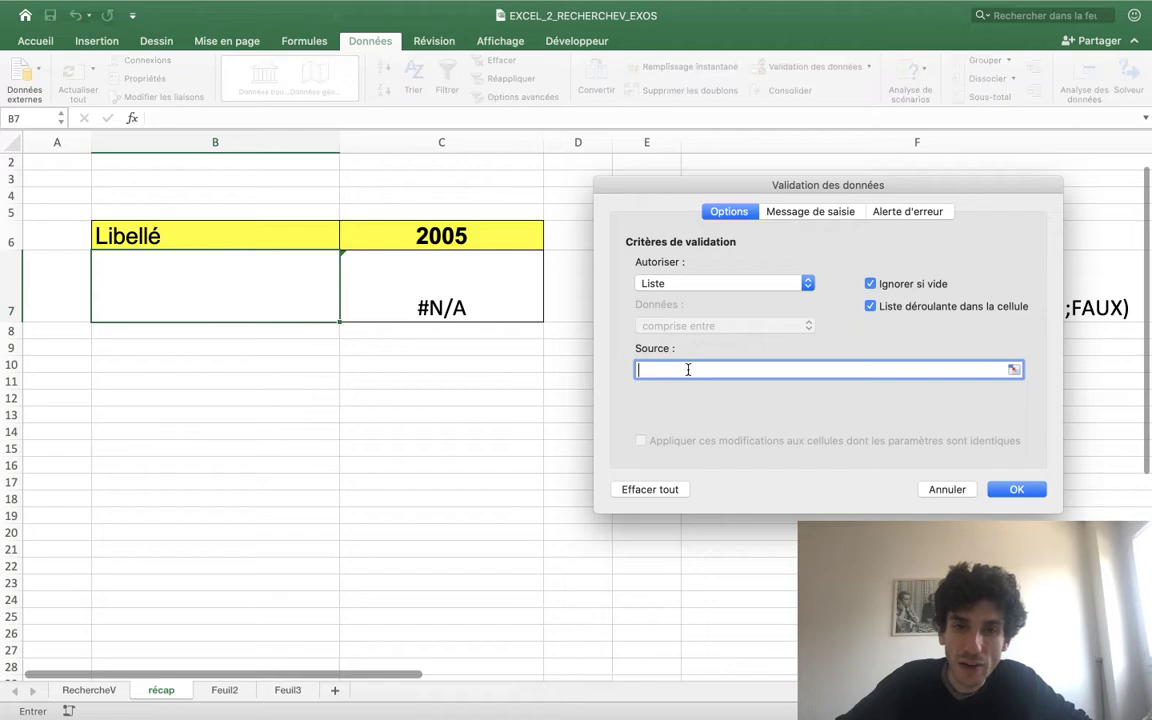
pyautogui.click(1014, 370)
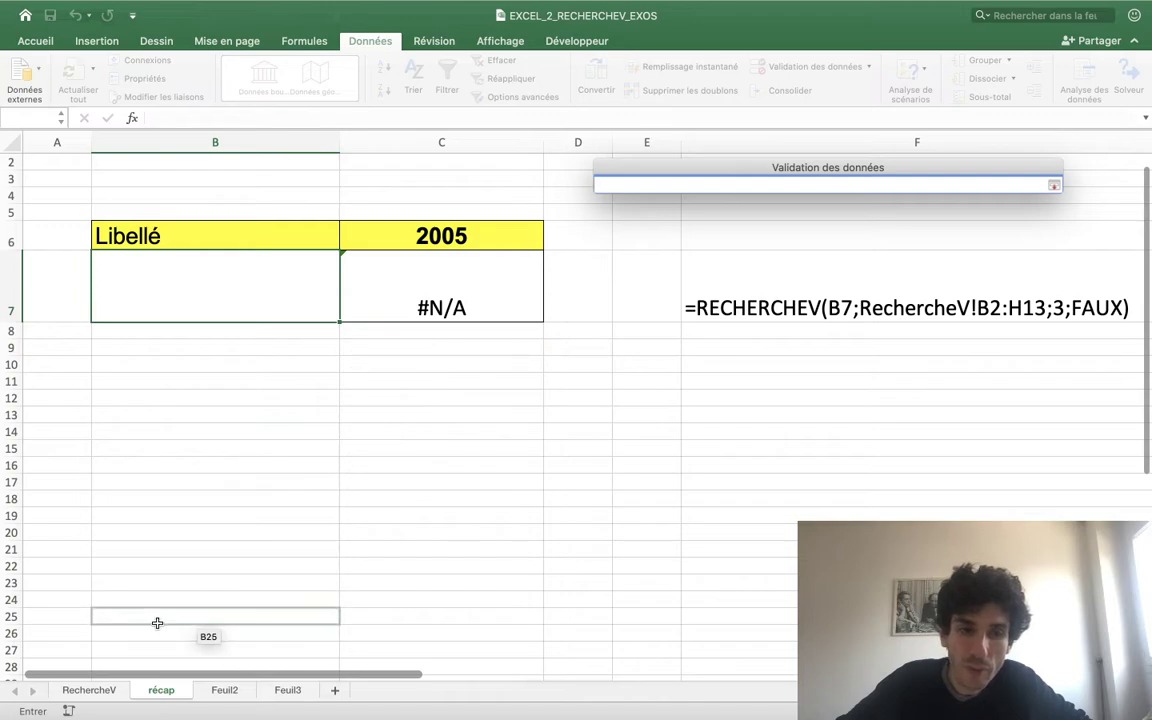
pyautogui.click(1055, 182)
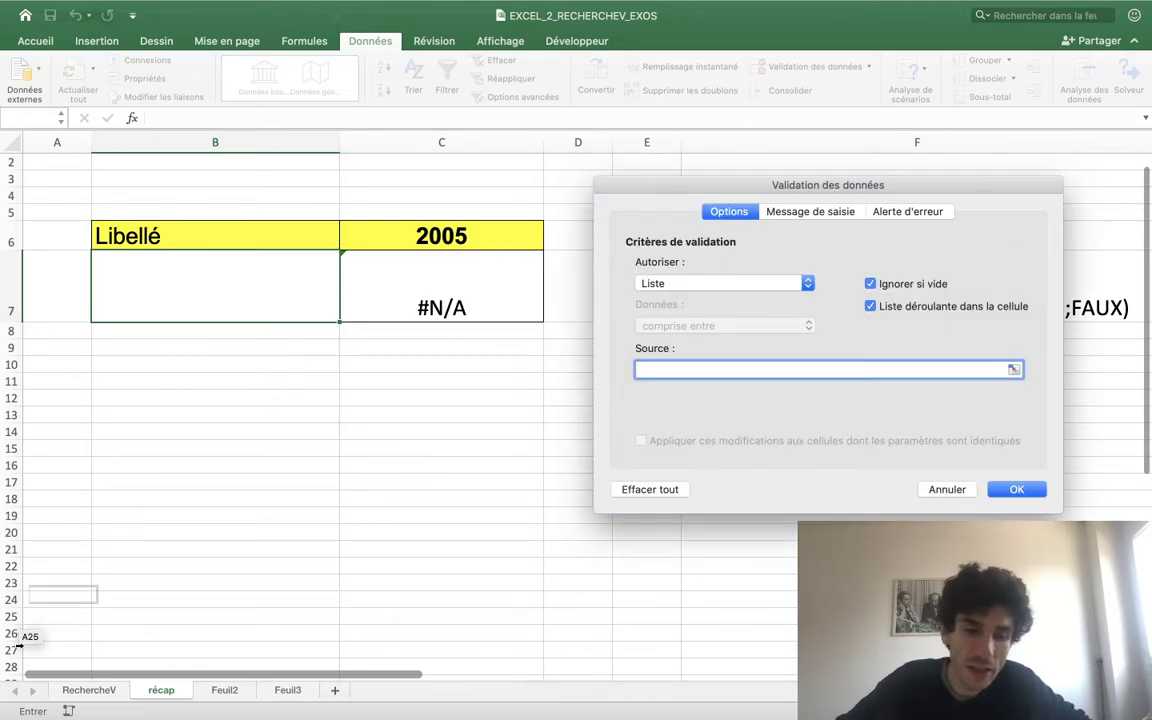
pyautogui.click(1013, 368)
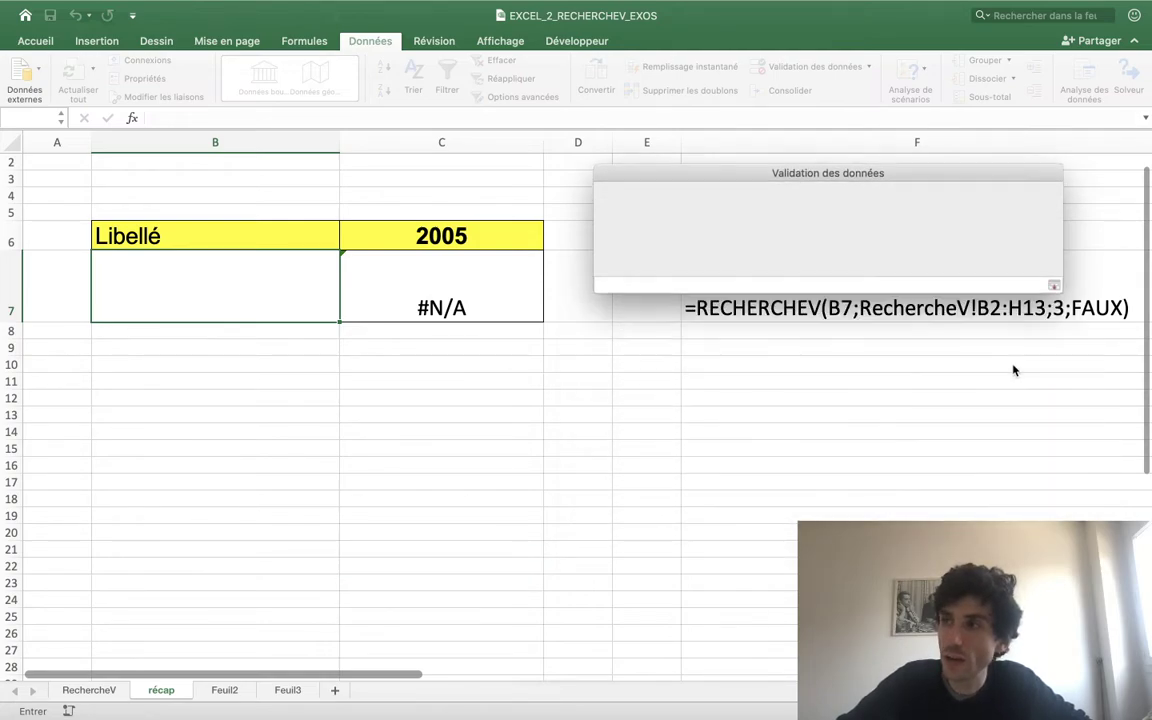
# Set the list source to =RechercheV!$B$2:$B$13 and apply the validation to B7.
pyautogui.click(85, 690)
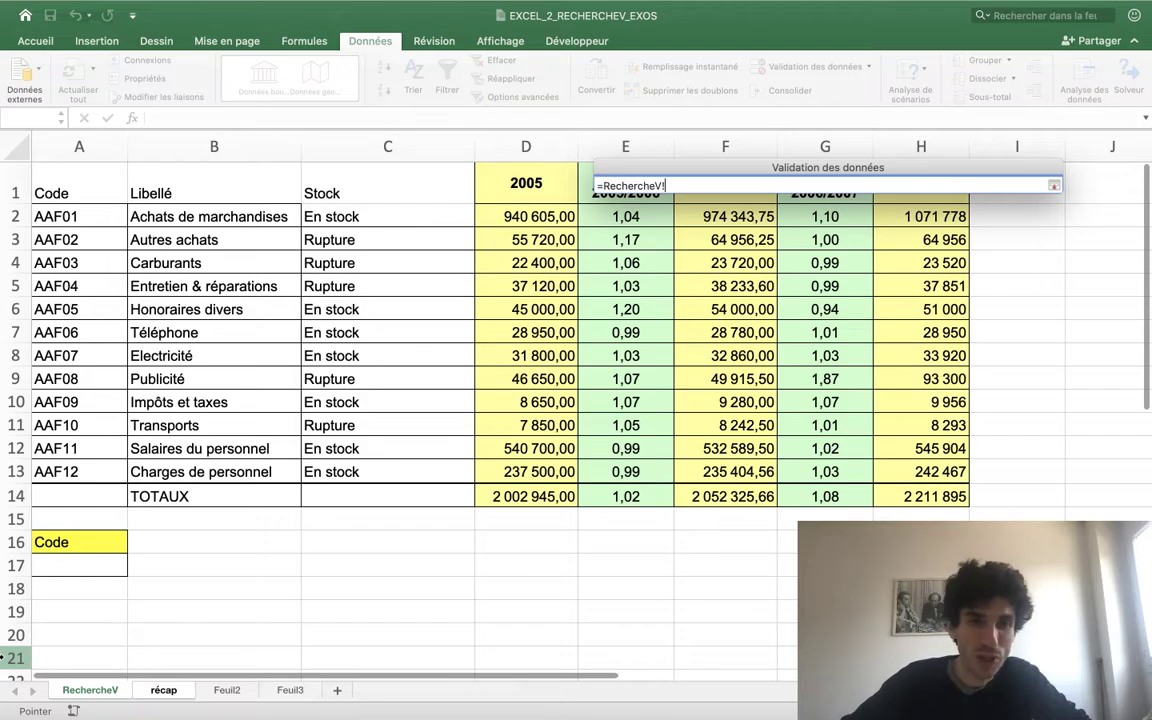
pyautogui.moveTo(60, 216)
pyautogui.mouseDown()
pyautogui.moveTo(125, 372)
pyautogui.moveTo(132, 463)
pyautogui.mouseUp()
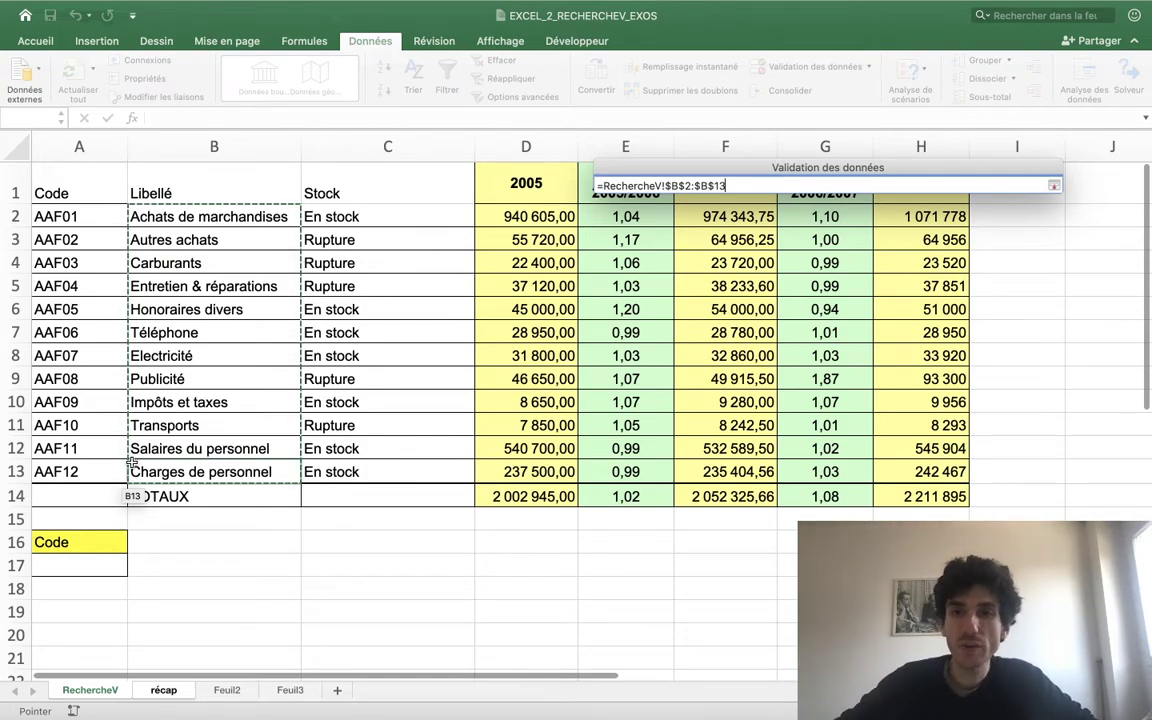
pyautogui.press('Return')
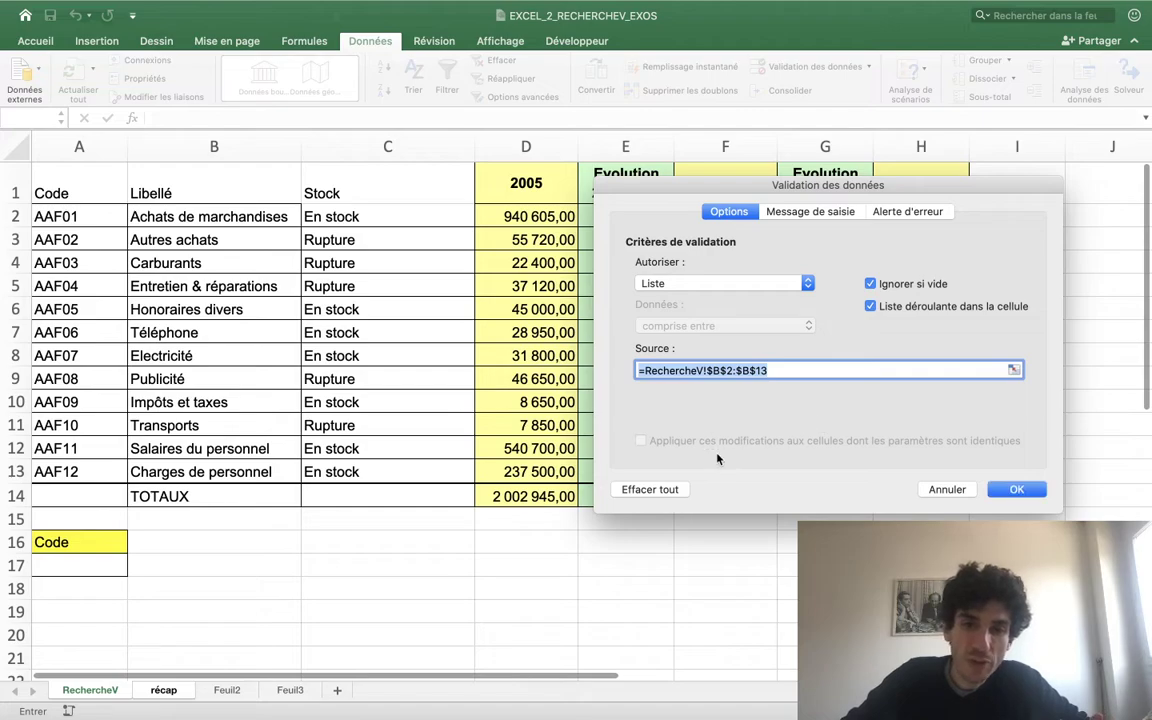
pyautogui.click(165, 690)
pyautogui.click(704, 371)
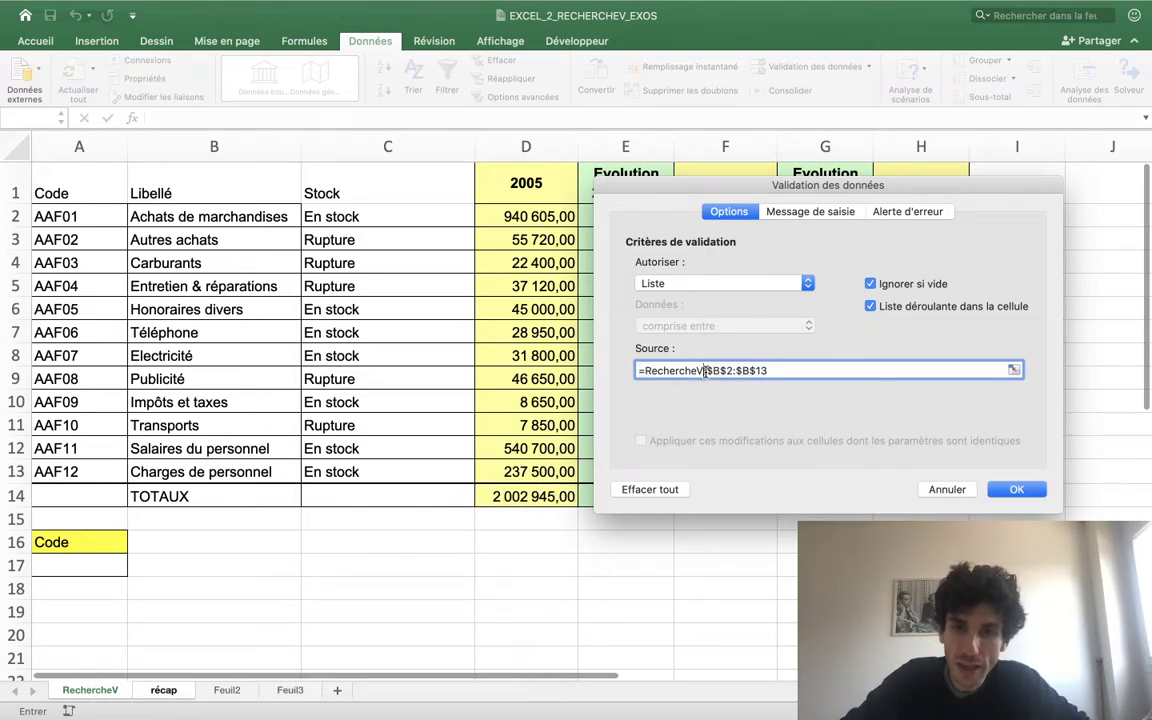
pyautogui.moveTo(704, 370); pyautogui.dragTo(627, 370)
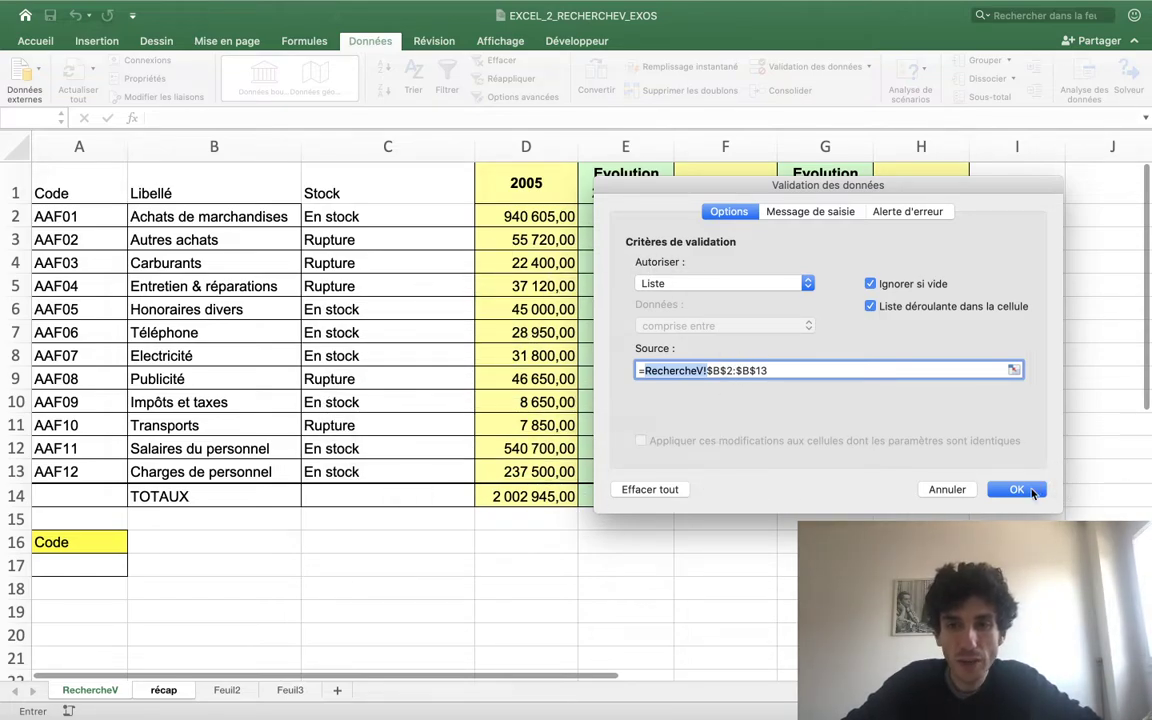
pyautogui.click(1016, 490)
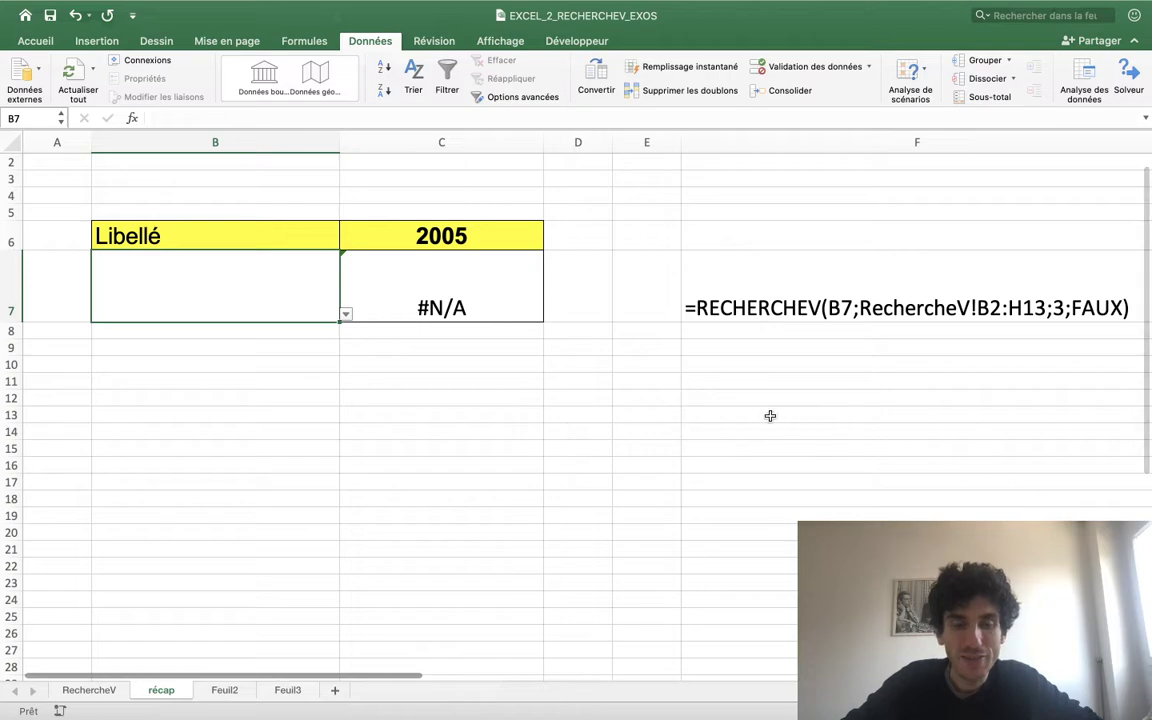
# Pick Carburants, Electricité, then Impôts et taxes from B7's dropdown, giving 8650 in C7.
pyautogui.click(346, 315)
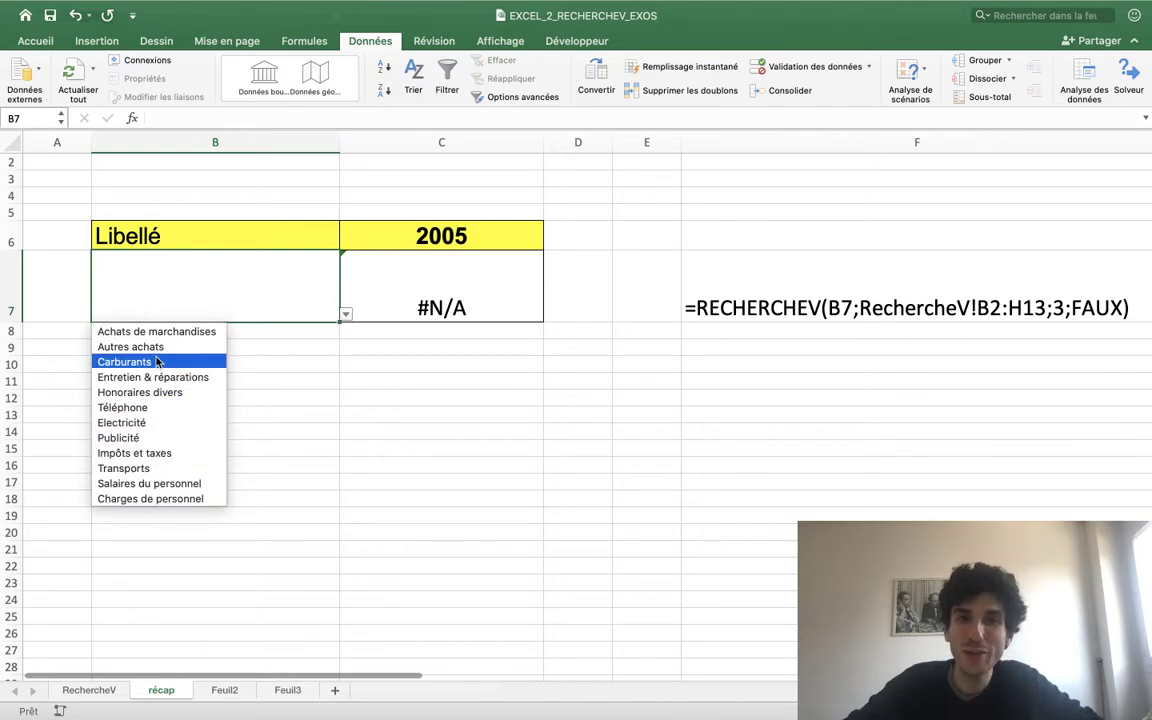
pyautogui.click(153, 361)
pyautogui.click(346, 315)
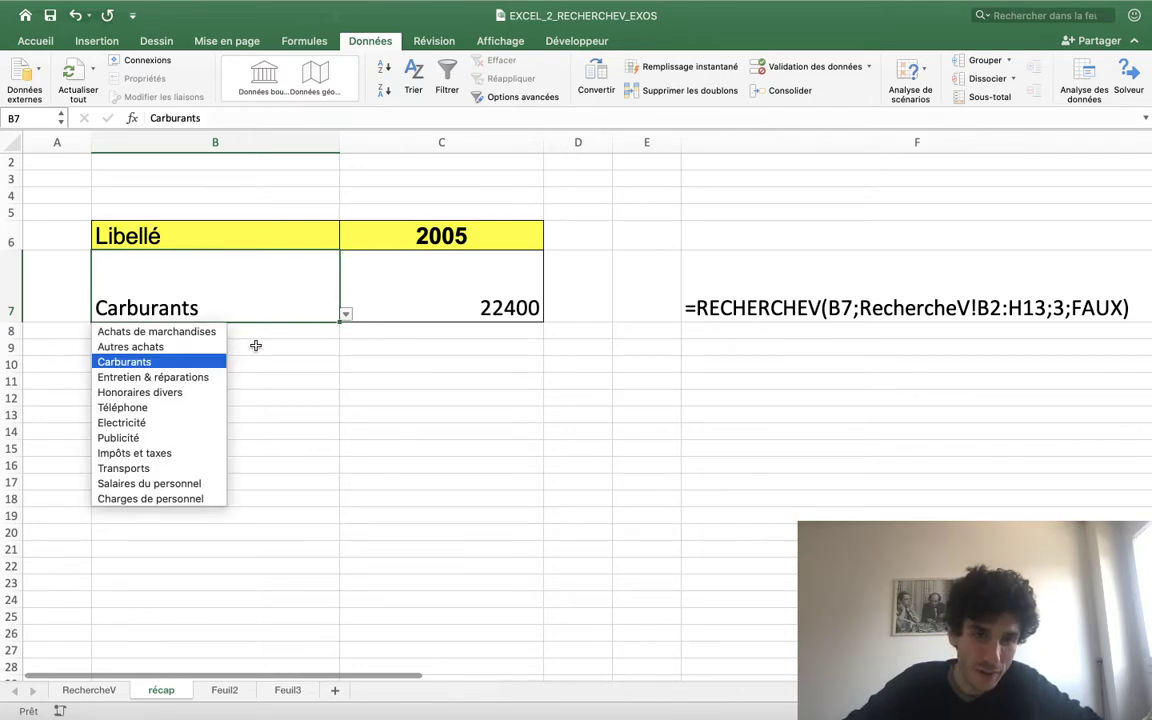
pyautogui.click(183, 420)
pyautogui.click(346, 315)
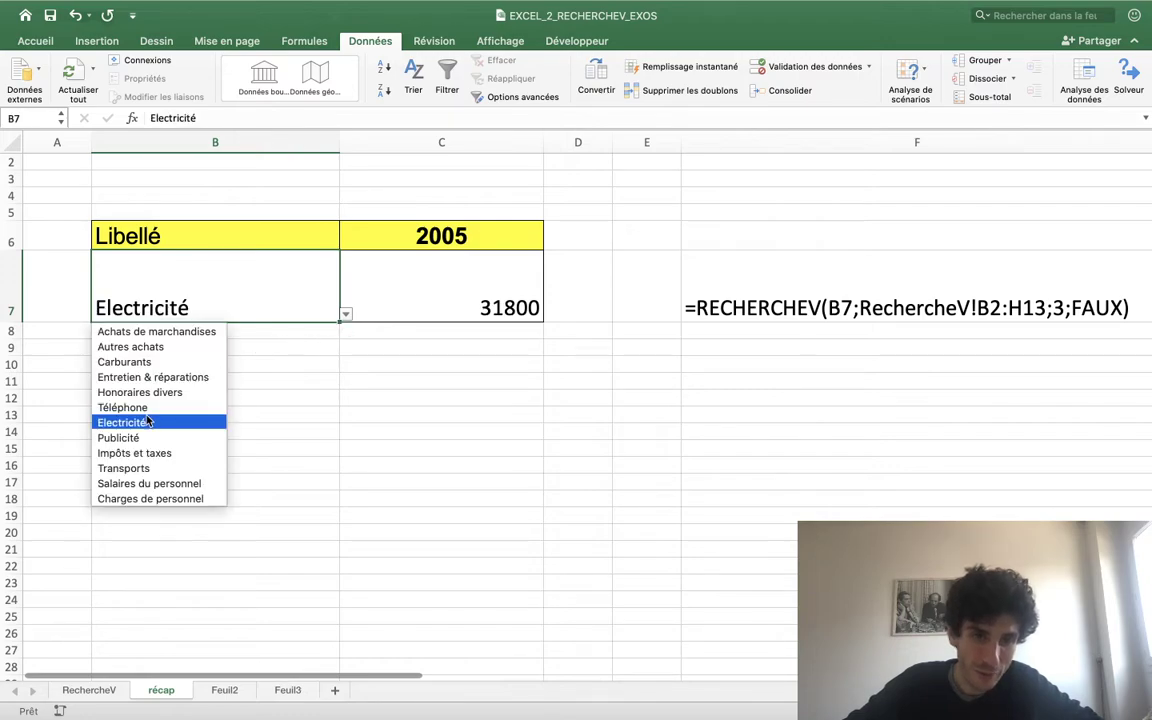
pyautogui.click(150, 451)
pyautogui.click(387, 310)
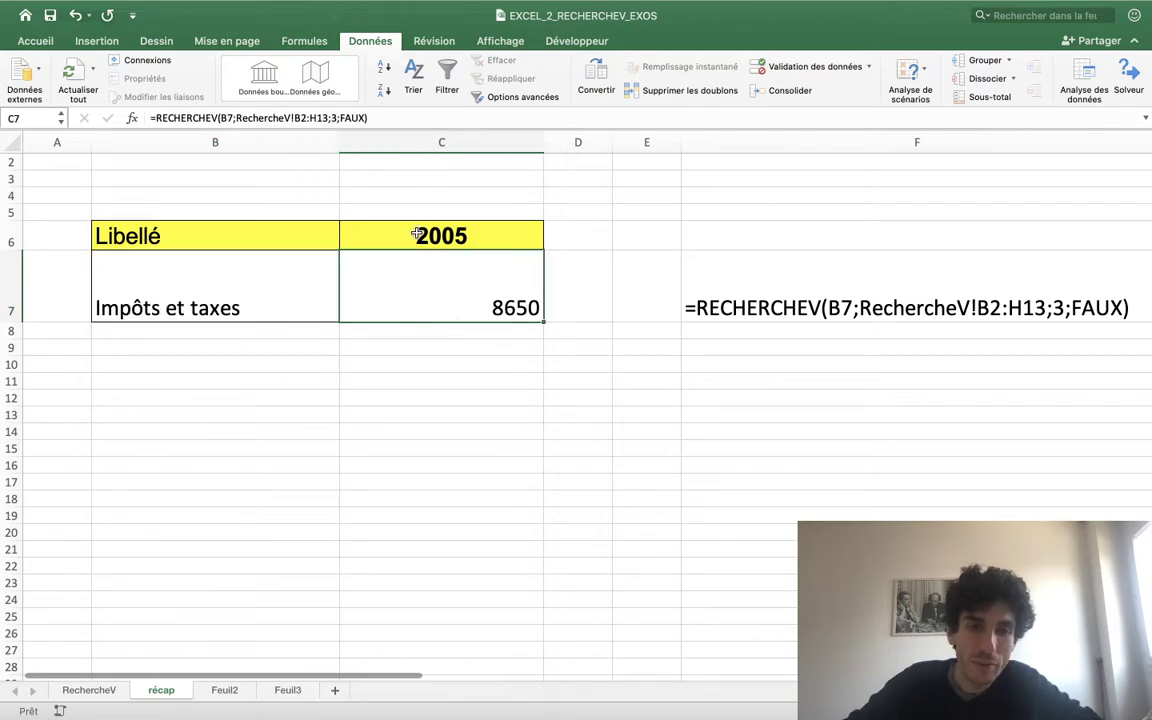
# Format C7 in euro accounting, then choose Carburants, Publicité and Charges de personnel in B7.
pyautogui.click(22, 42)
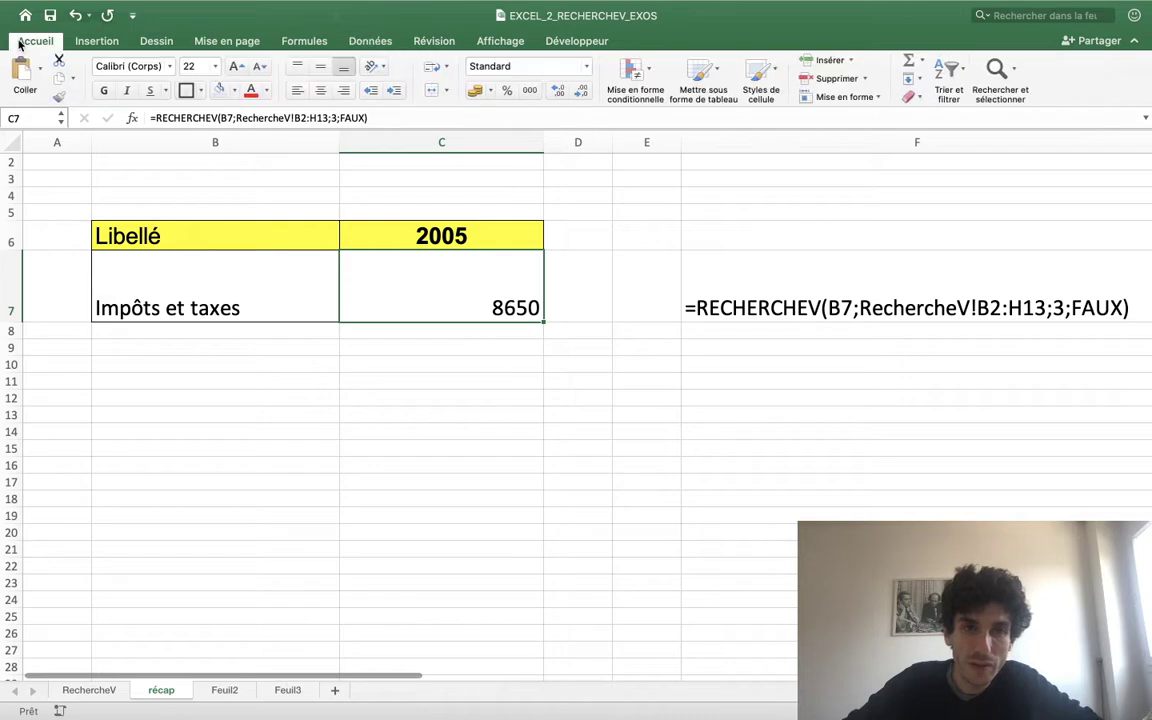
pyautogui.click(479, 91)
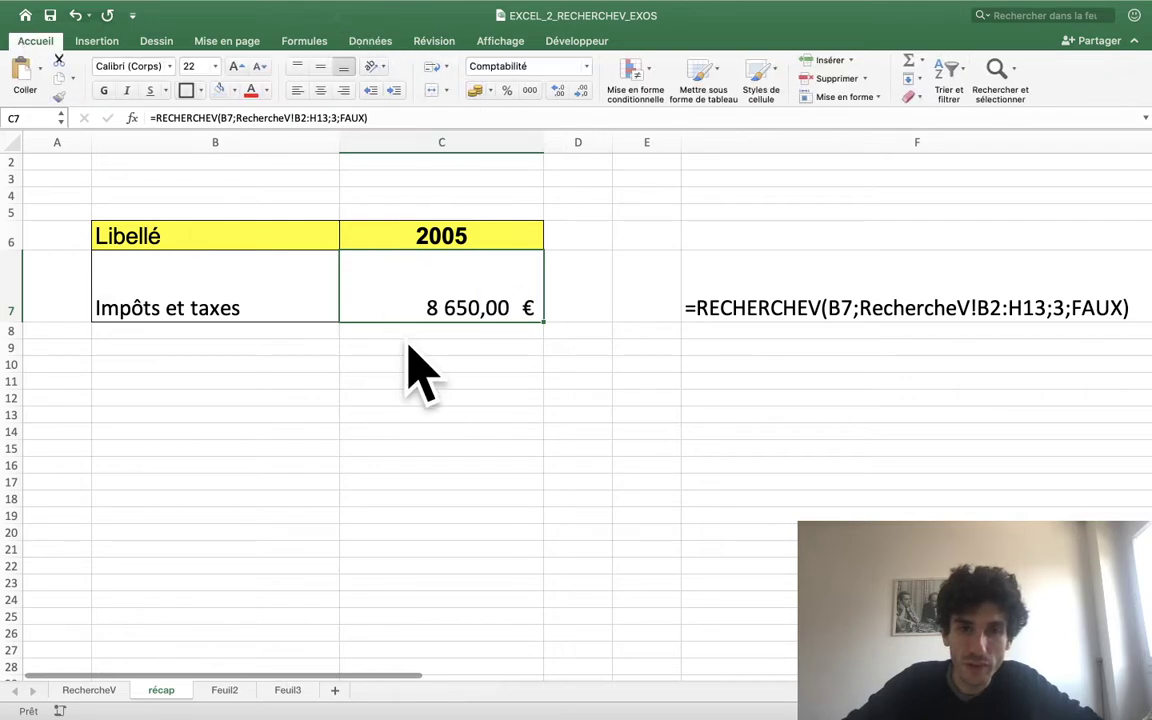
pyautogui.click(300, 292)
pyautogui.click(345, 313)
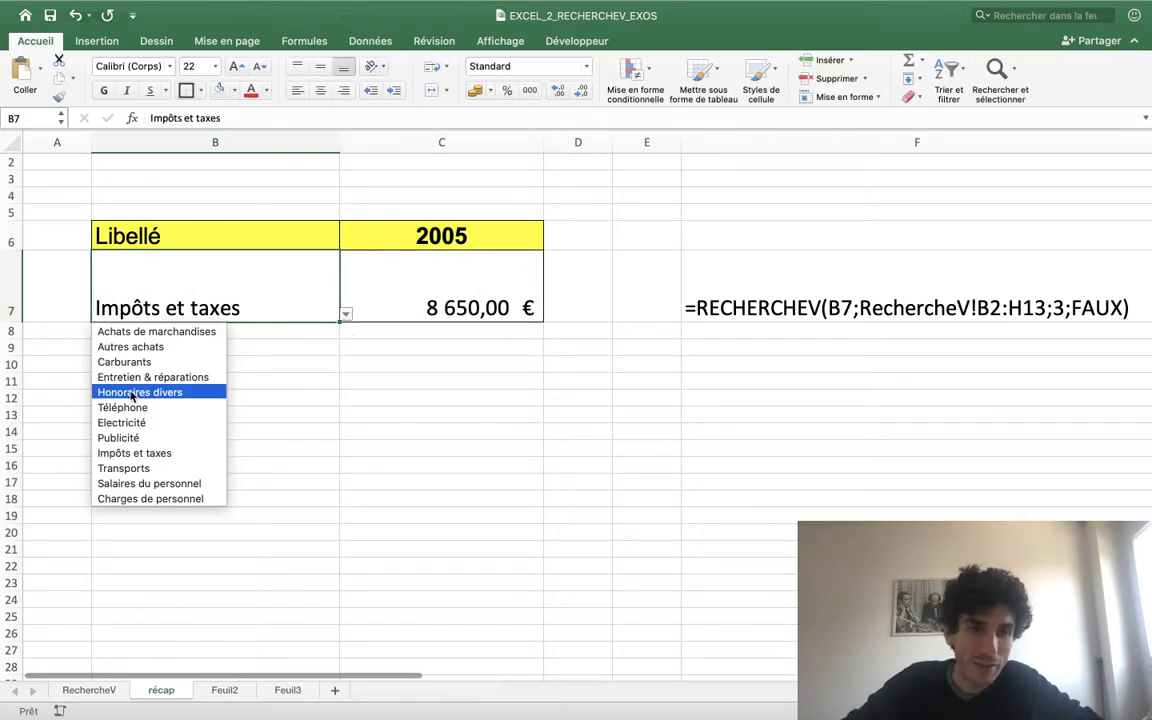
pyautogui.click(140, 360)
pyautogui.click(345, 314)
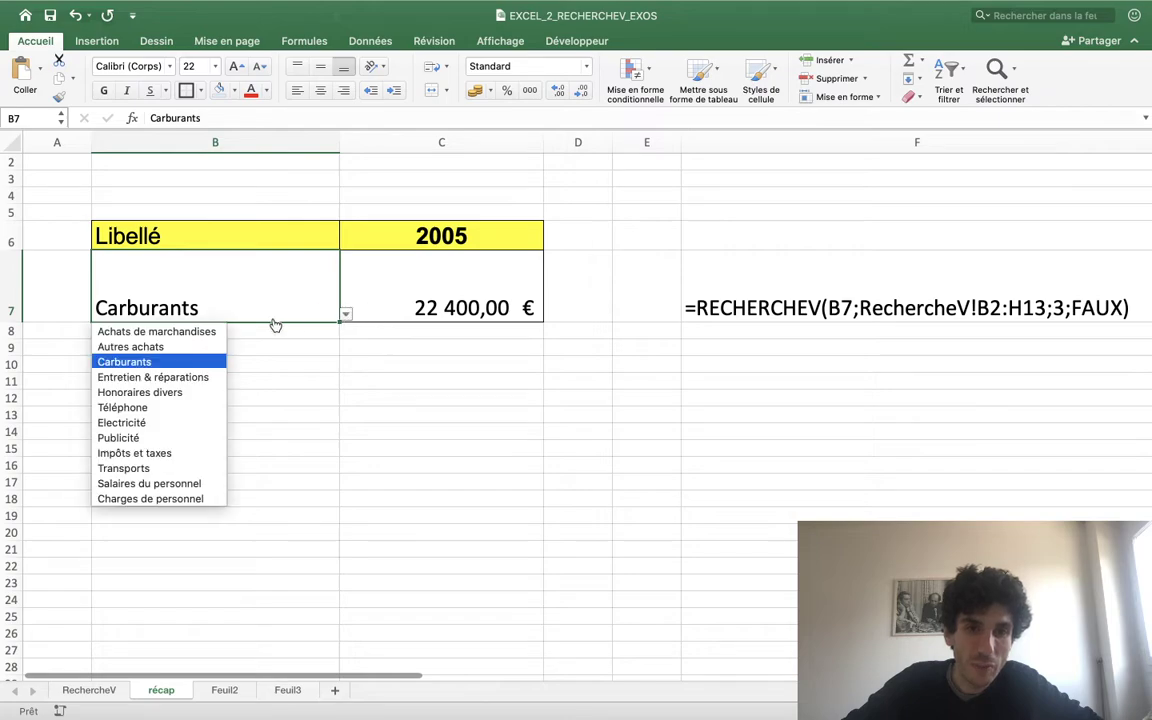
pyautogui.click(150, 434)
pyautogui.click(345, 314)
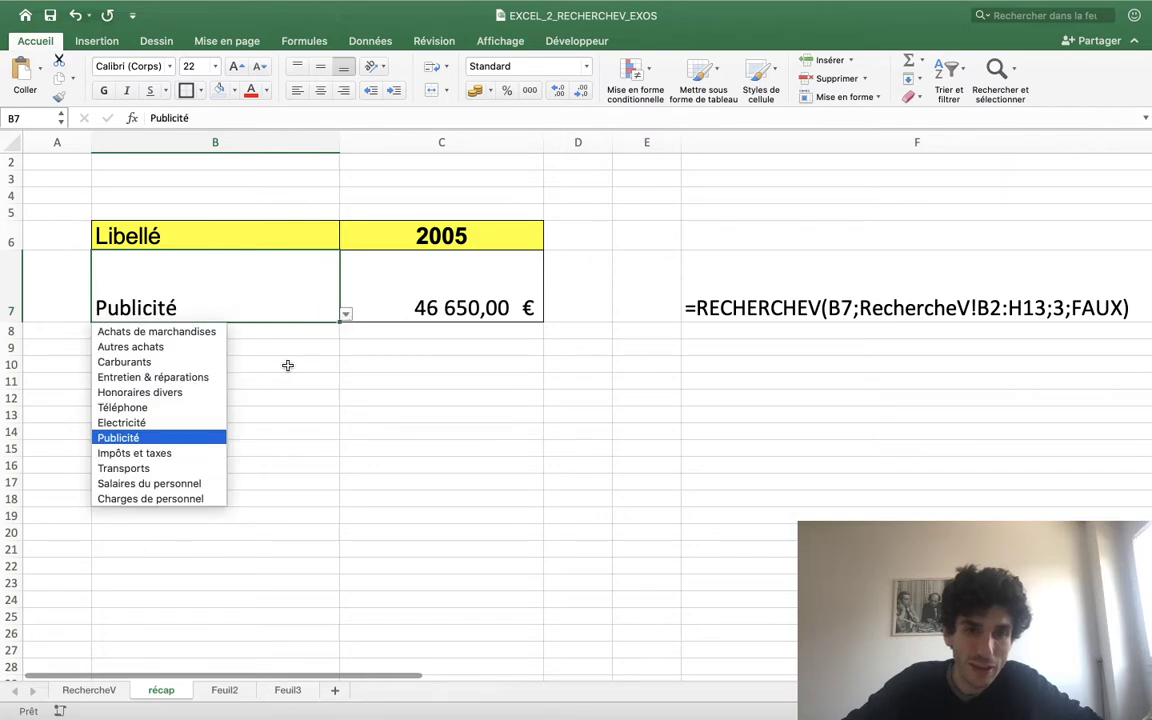
pyautogui.click(170, 498)
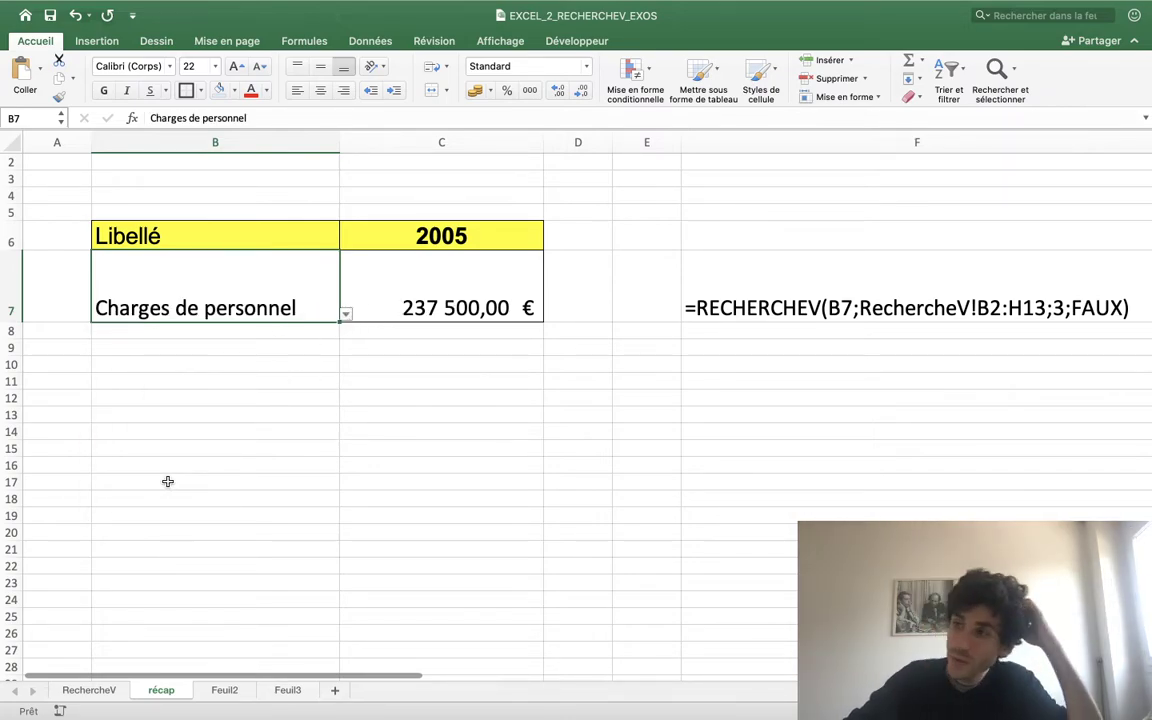